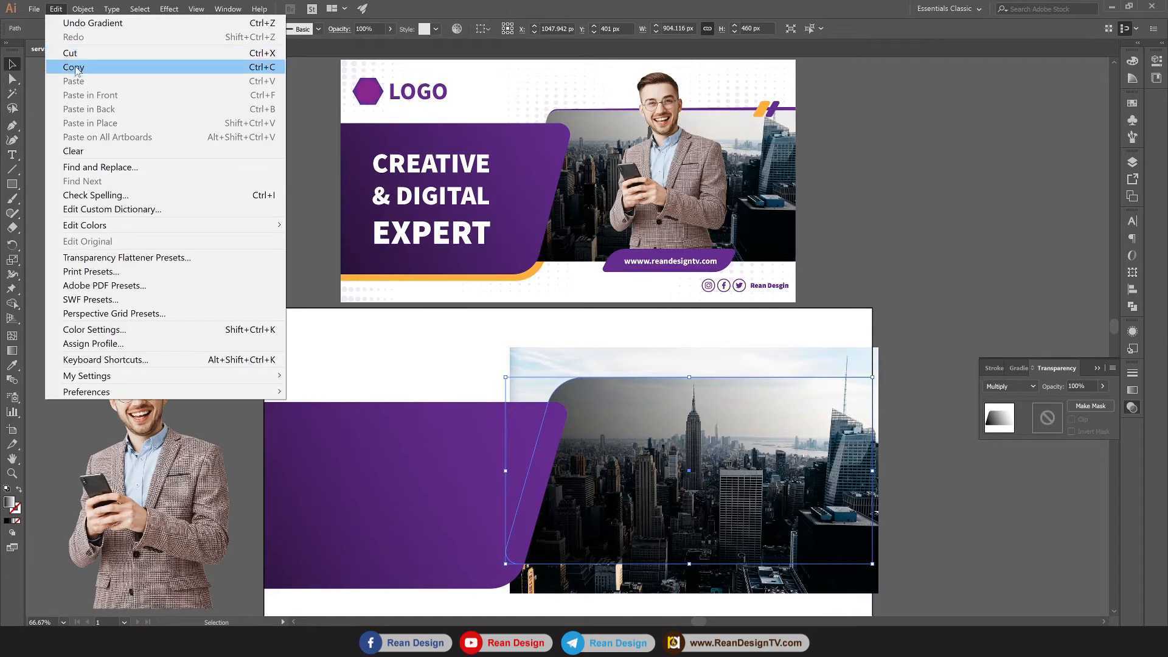
Paste a copy of the gradient overlay shape in place and use it as a clipping mask for the city photo.
{"action": "left_click", "coordinate": [74, 67]}
{"action": "left_click", "coordinate": [56, 9]}
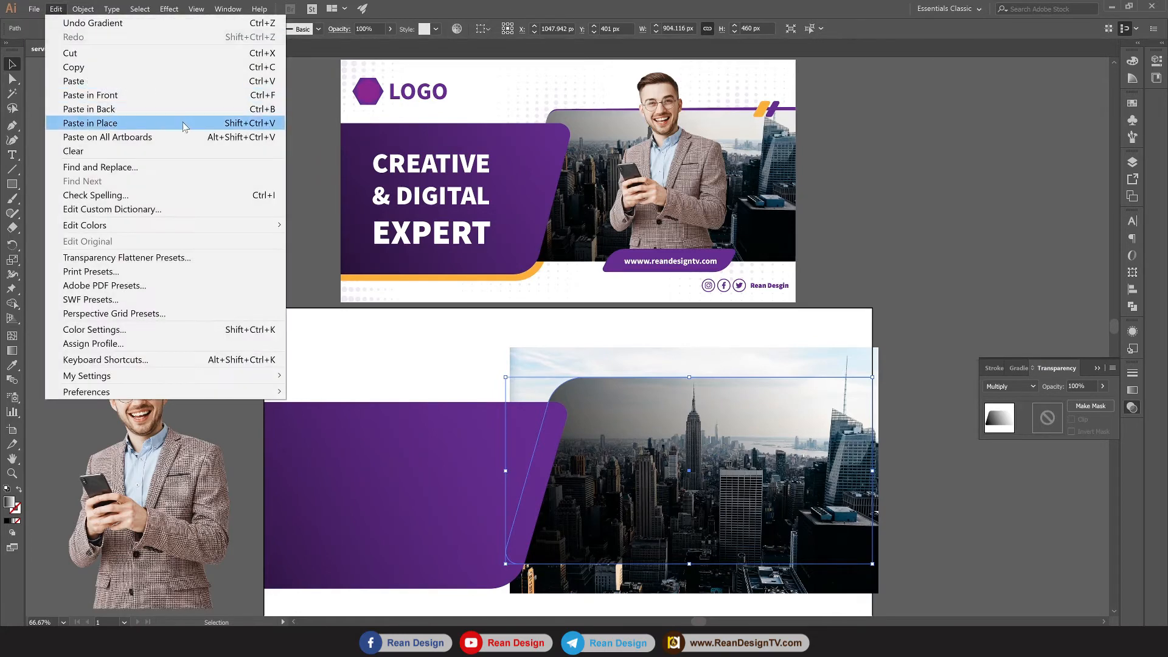
{"action": "left_click", "coordinate": [121, 123]}
{"action": "left_click_drag", "start_coordinate": [921, 360], "coordinate": [838, 428]}
{"action": "right_click", "coordinate": [512, 430]}
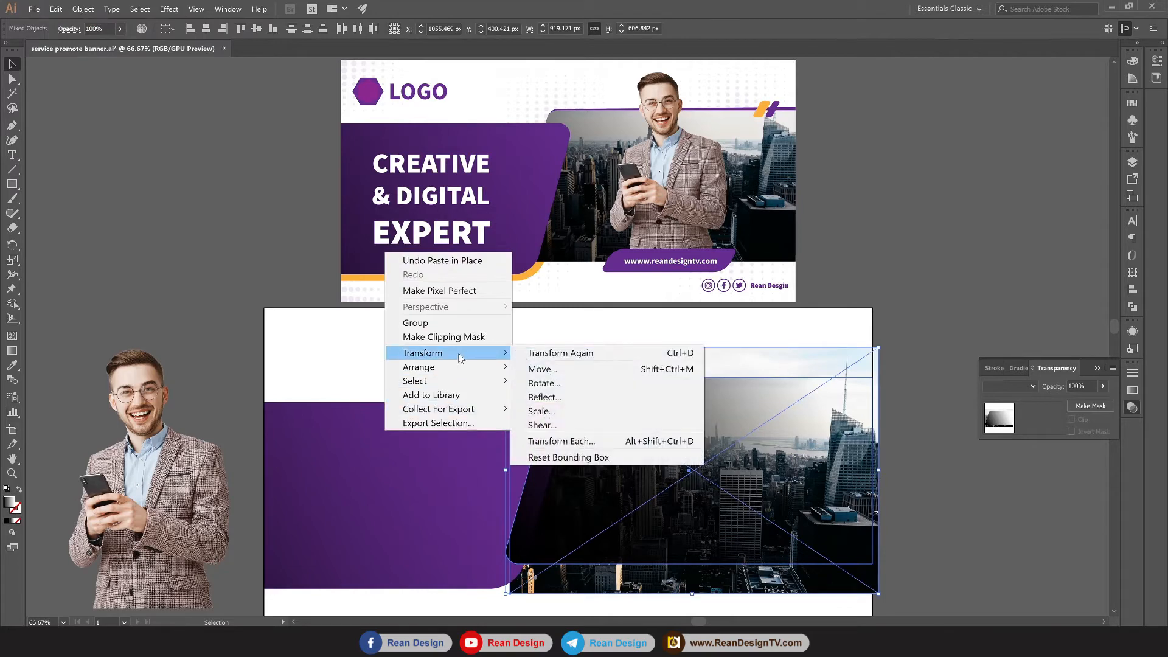
{"action": "left_click", "coordinate": [449, 336]}
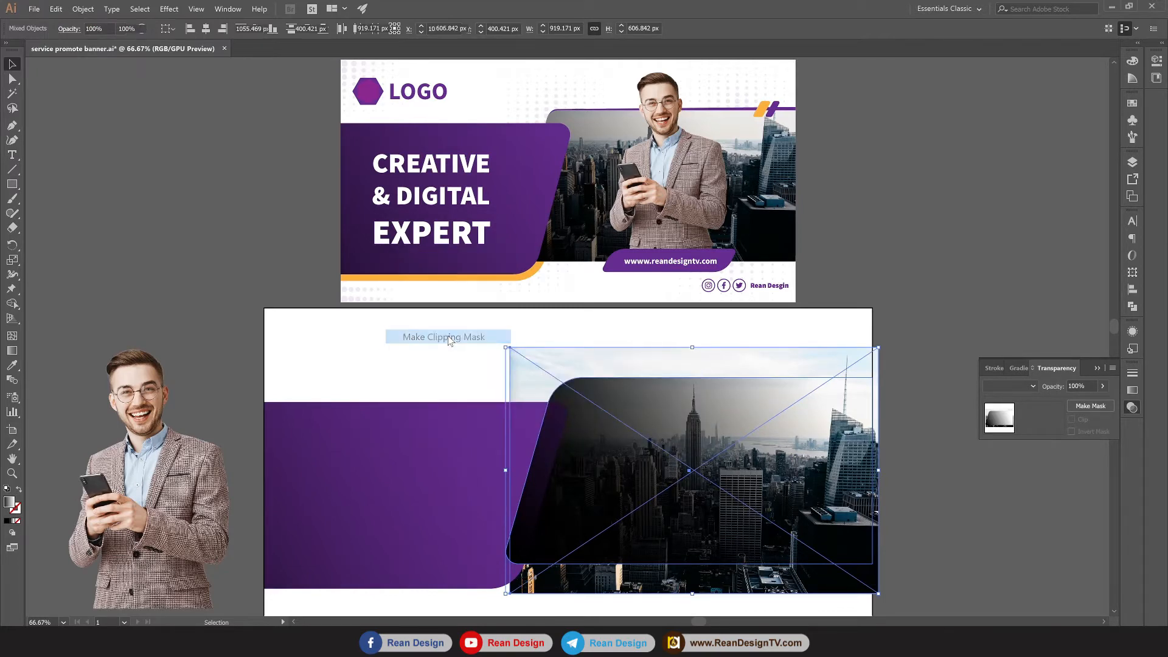
{"action": "left_click", "coordinate": [967, 523]}
Send the clipped city photo group to the back, behind the purple panel.
{"action": "right_click", "coordinate": [576, 500]}
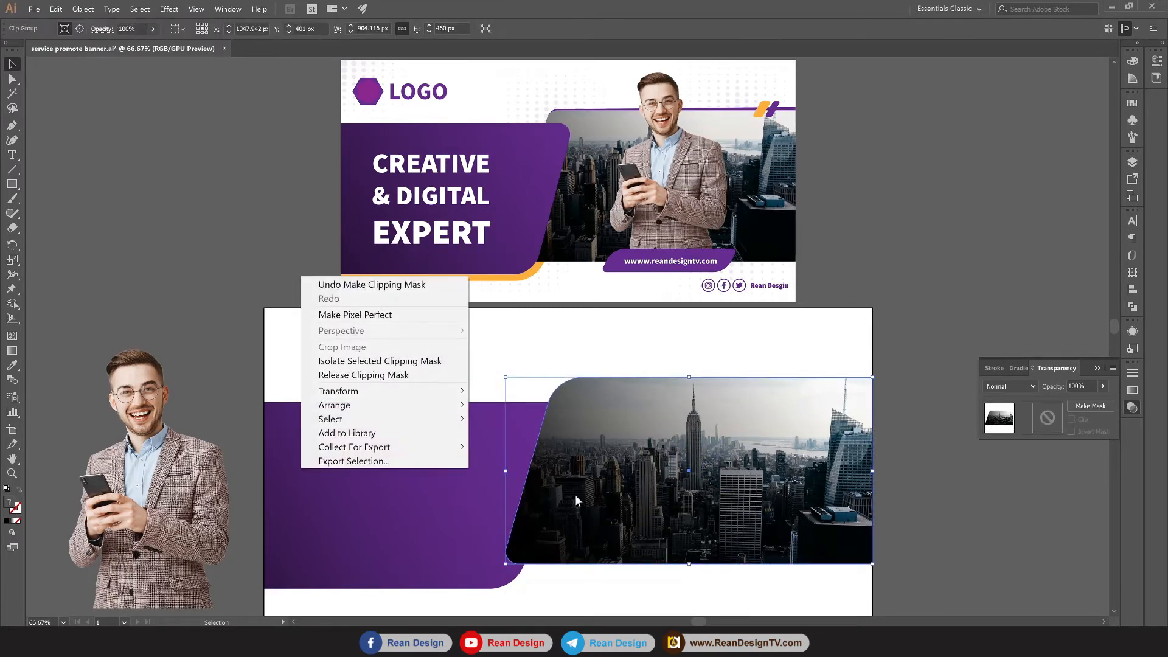
{"action": "mouse_move", "coordinate": [432, 406]}
{"action": "left_click", "coordinate": [553, 447]}
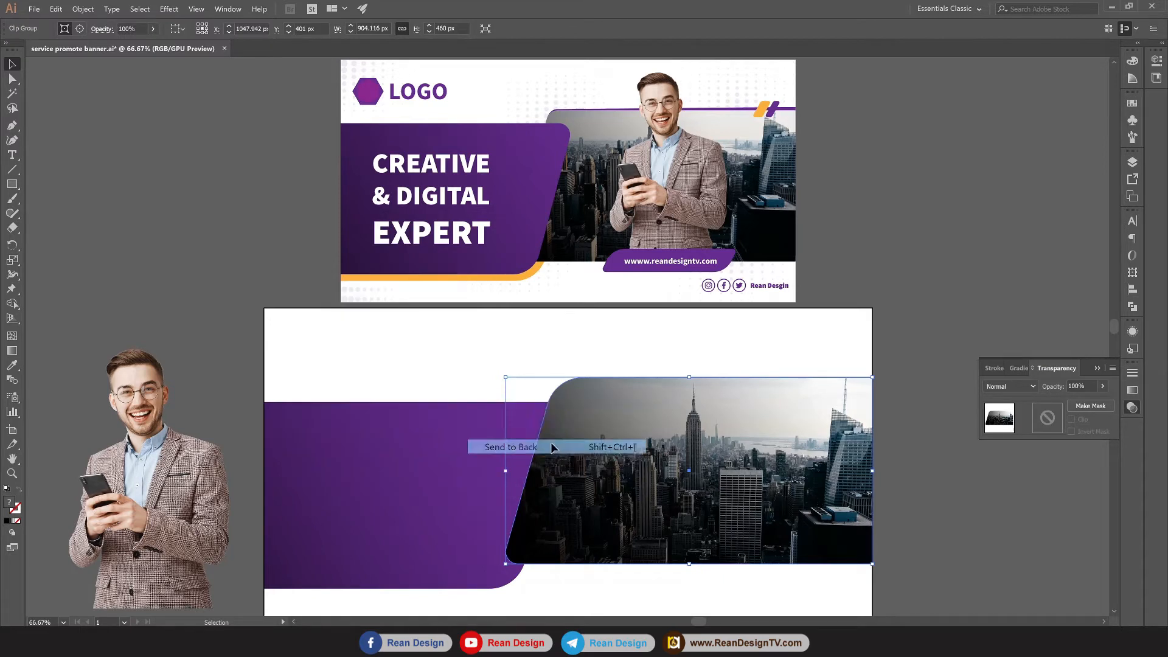
{"action": "scroll", "coordinate": [576, 546], "scroll_direction": "down", "scroll_amount": 2}
{"action": "scroll", "coordinate": [581, 568], "scroll_direction": "up", "scroll_amount": 2}
{"action": "left_click", "coordinate": [581, 572]}
{"action": "scroll", "coordinate": [581, 572], "scroll_direction": "up", "scroll_amount": 1}
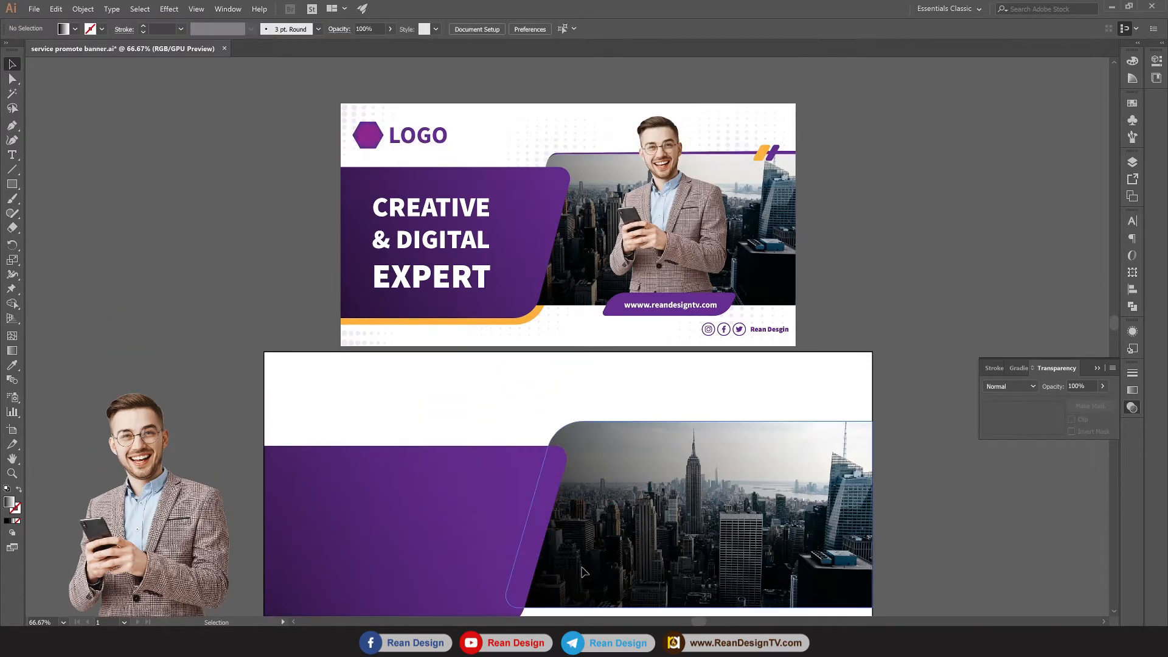
{"action": "scroll", "coordinate": [580, 567], "scroll_direction": "down", "scroll_amount": 2}
{"action": "scroll", "coordinate": [579, 567], "scroll_direction": "down", "scroll_amount": 1}
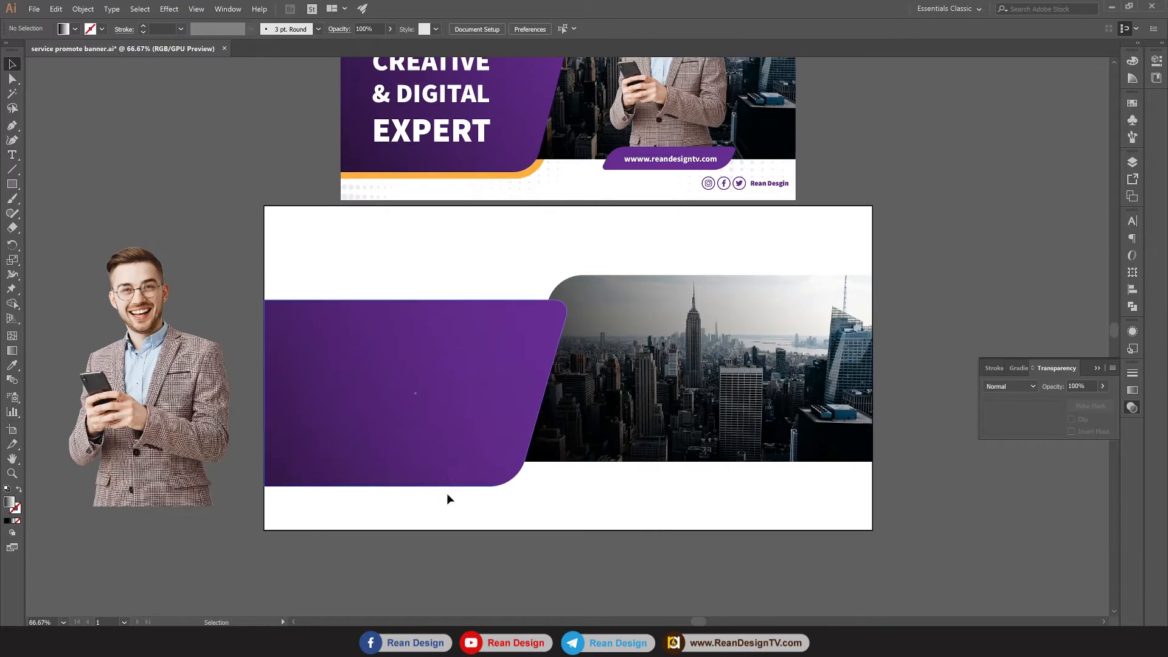
Duplicate the purple panel about 20 px right and 21 px down, and fill the copy with solid orange.
{"action": "scroll", "coordinate": [250, 410], "scroll_direction": "up", "scroll_amount": 1}
{"action": "left_click", "coordinate": [439, 438]}
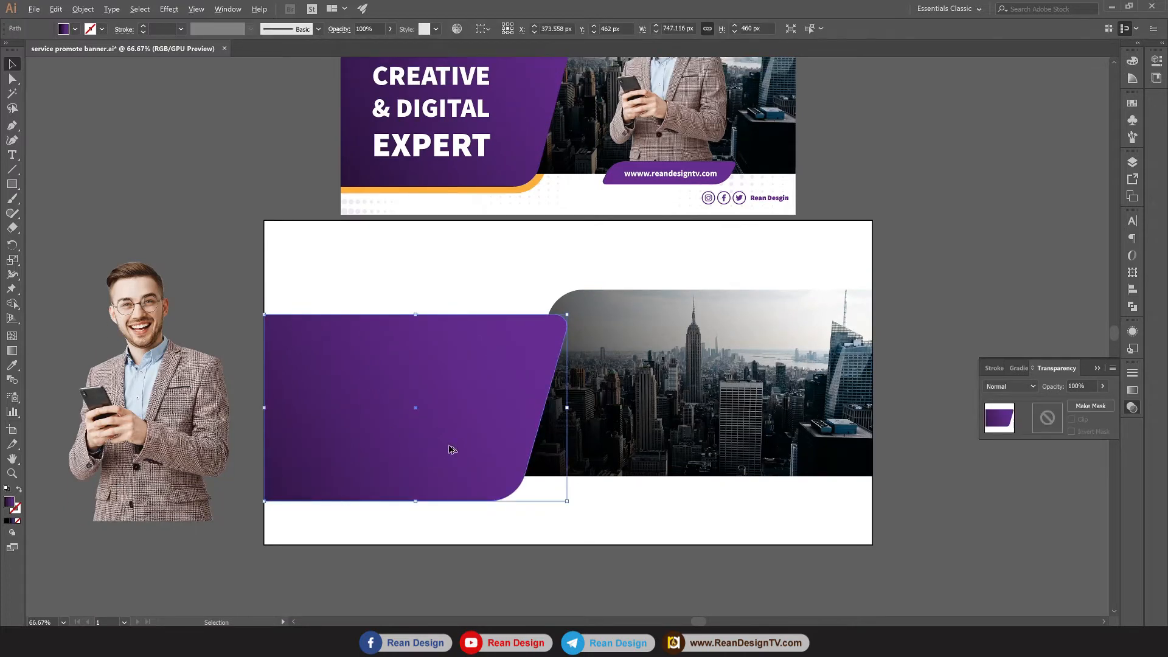
{"action": "left_click_drag", "start_coordinate": [449, 450], "coordinate": [458, 457]}
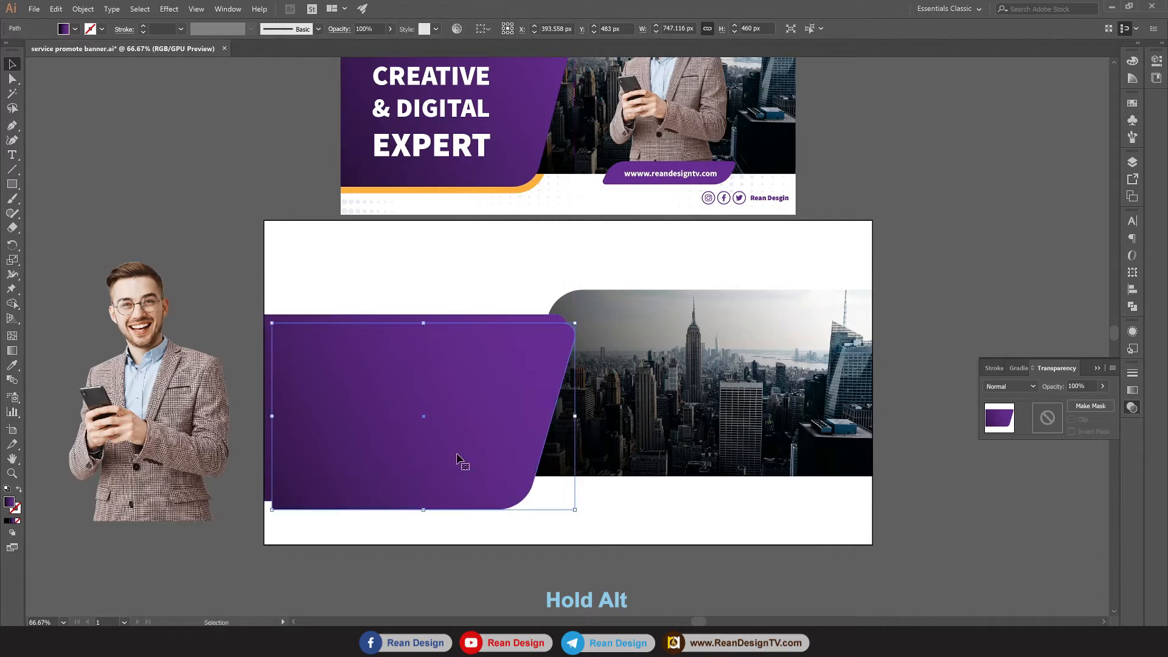
{"action": "left_click", "coordinate": [74, 29]}
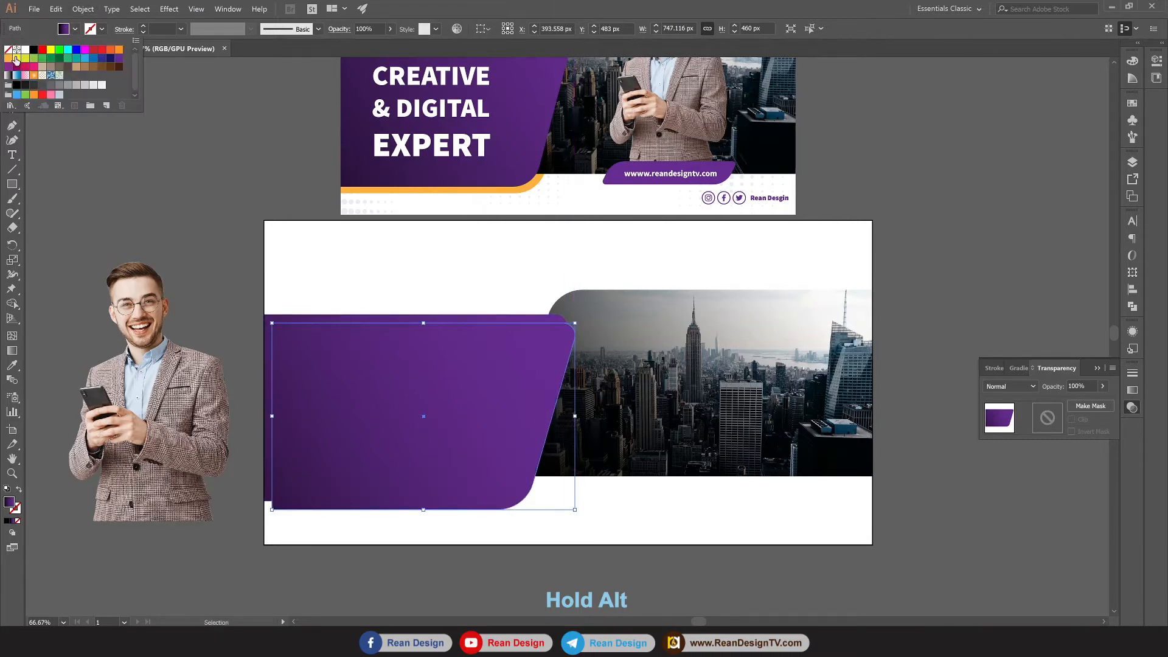
{"action": "left_click", "coordinate": [9, 59]}
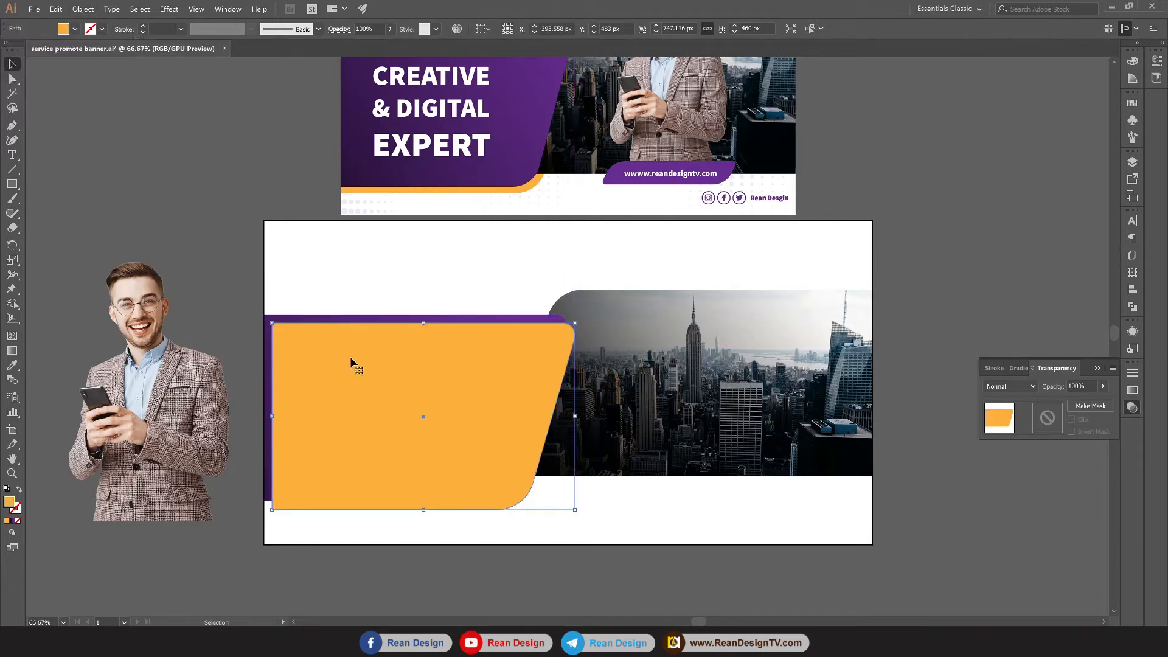
Send the orange shape to the back and nudge it 6 px left and 4 px up.
{"action": "right_click", "coordinate": [329, 358]}
{"action": "mouse_move", "coordinate": [286, 395]}
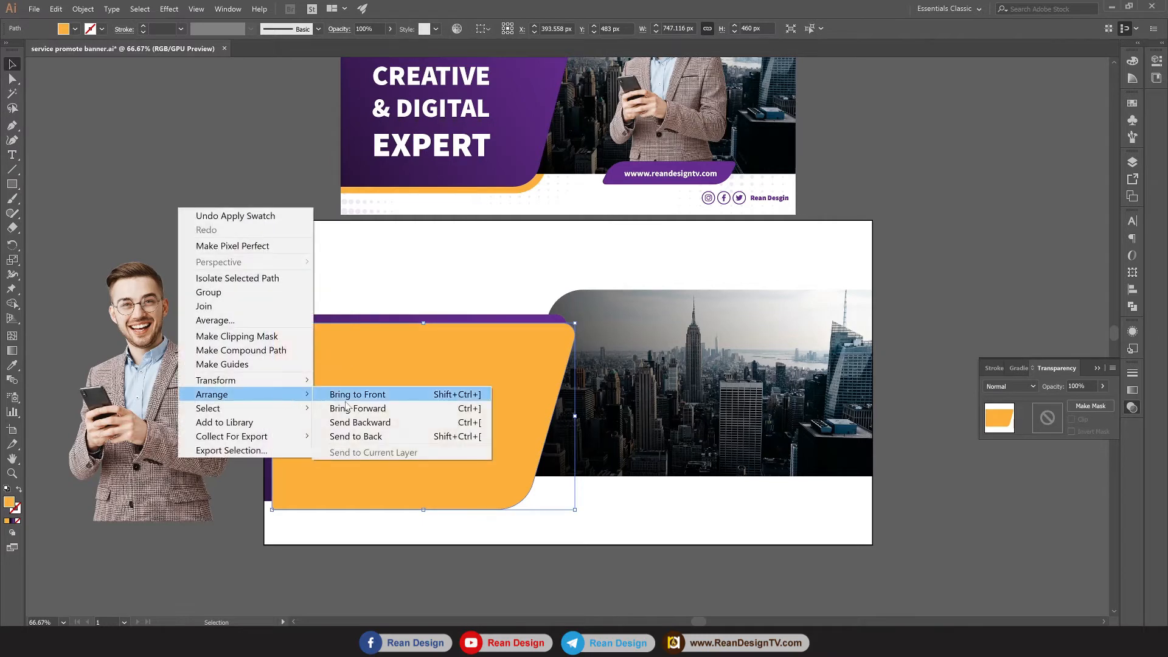
{"action": "left_click", "coordinate": [365, 436]}
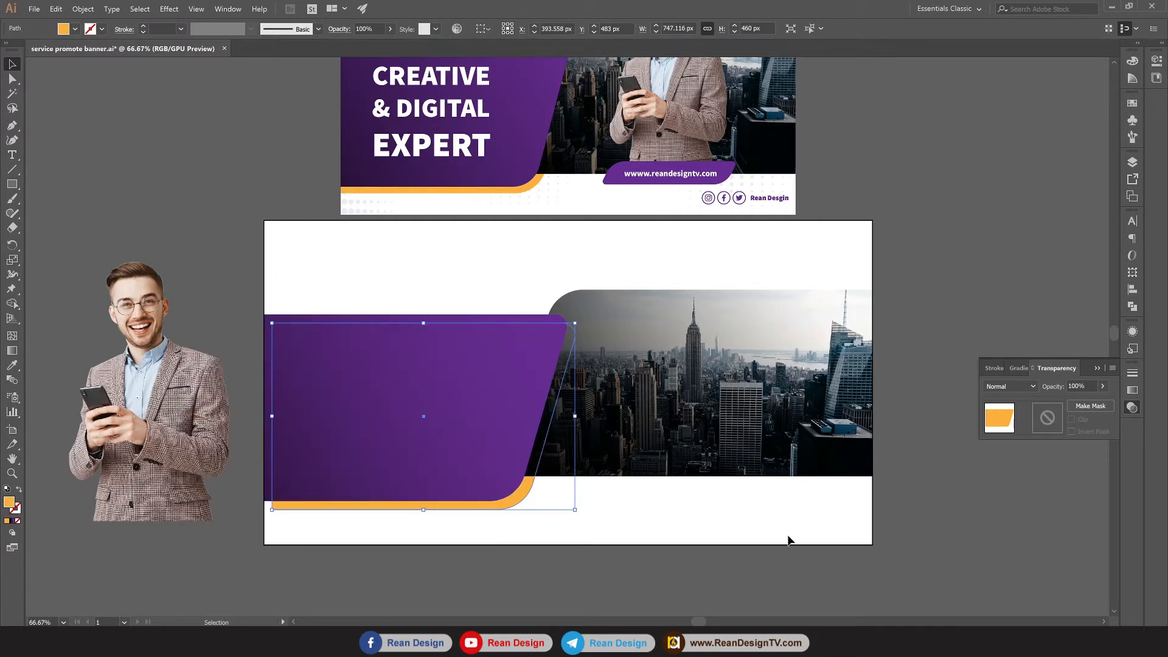
{"action": "key", "text": "Left"}
{"action": "key", "text": "Left"}
{"action": "key", "text": "Left"}
{"action": "key", "text": "Left"}
{"action": "key", "text": "Left"}
{"action": "key", "text": "Left"}
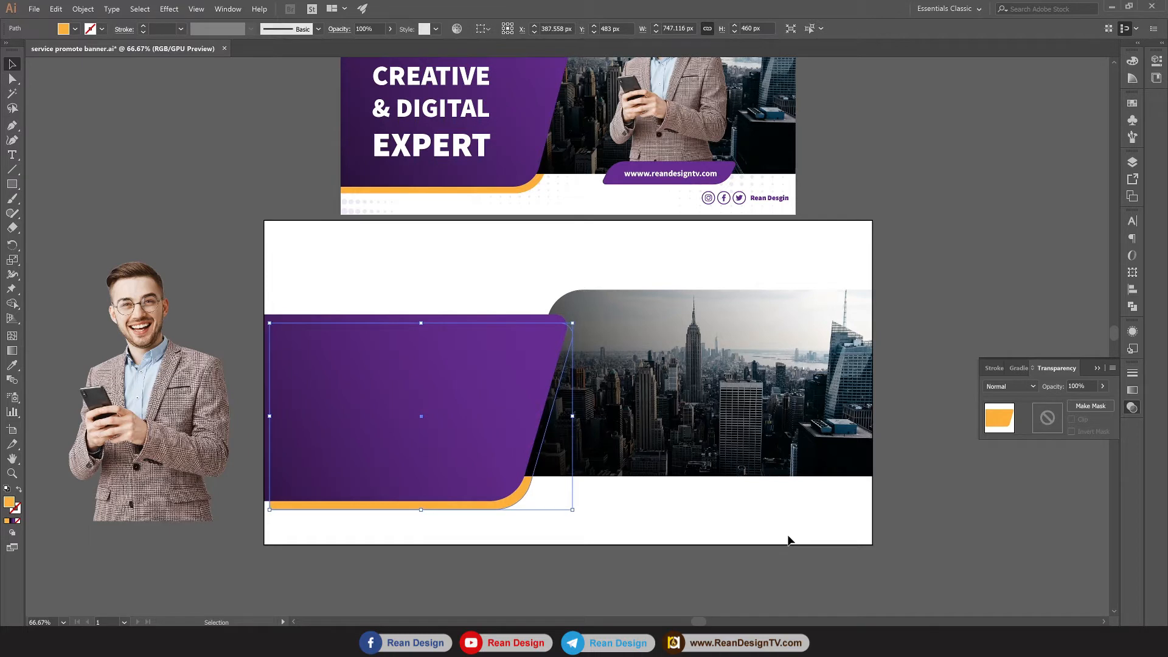
{"action": "key", "text": "Up"}
{"action": "key", "text": "Up"}
{"action": "key", "text": "Up"}
{"action": "key", "text": "Up"}
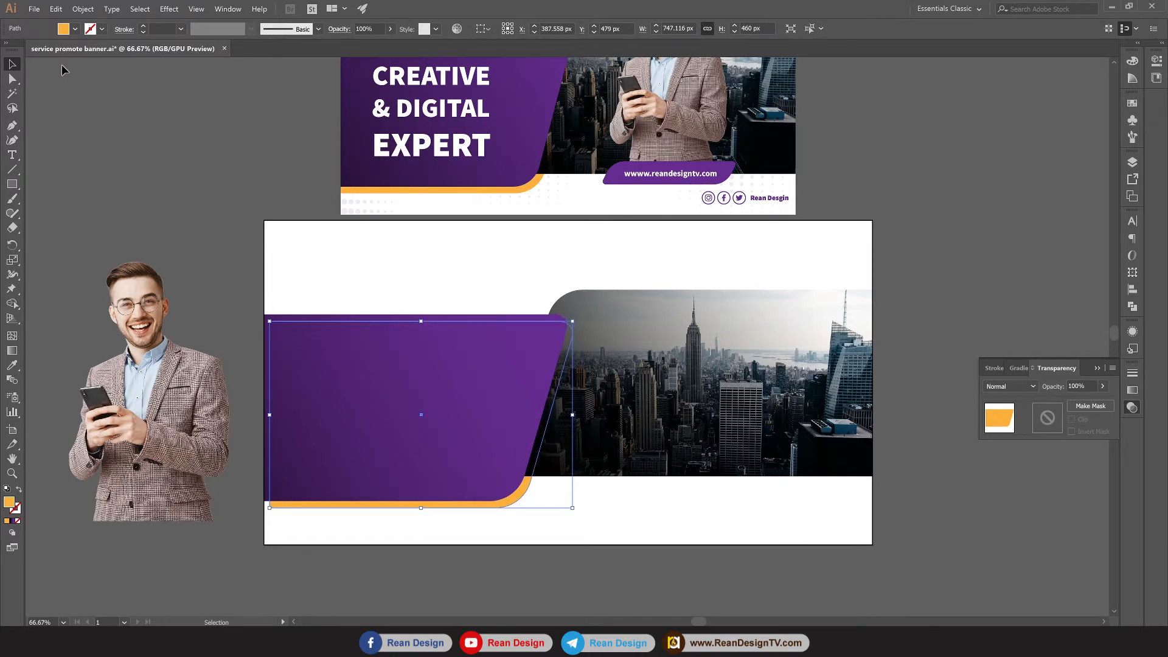
Extend the orange shape's two left anchor points to the artboard's left edge at X 0 px.
{"action": "left_click", "coordinate": [14, 80]}
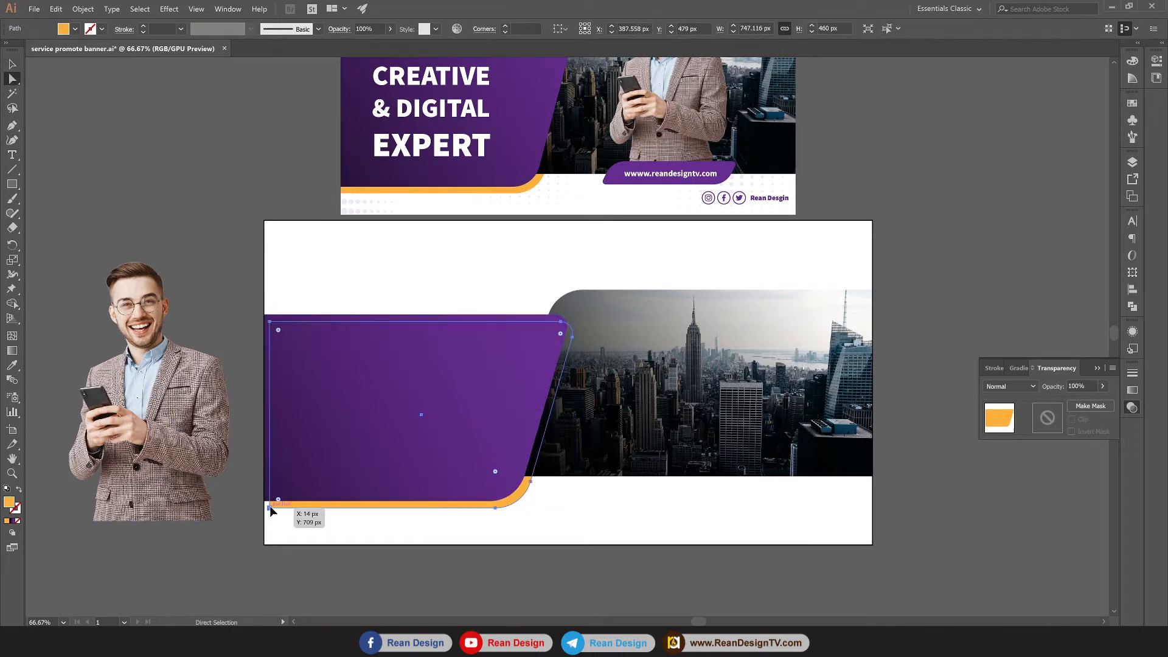
{"action": "left_click", "coordinate": [271, 507]}
{"action": "left_click", "coordinate": [269, 322], "text": "shift"}
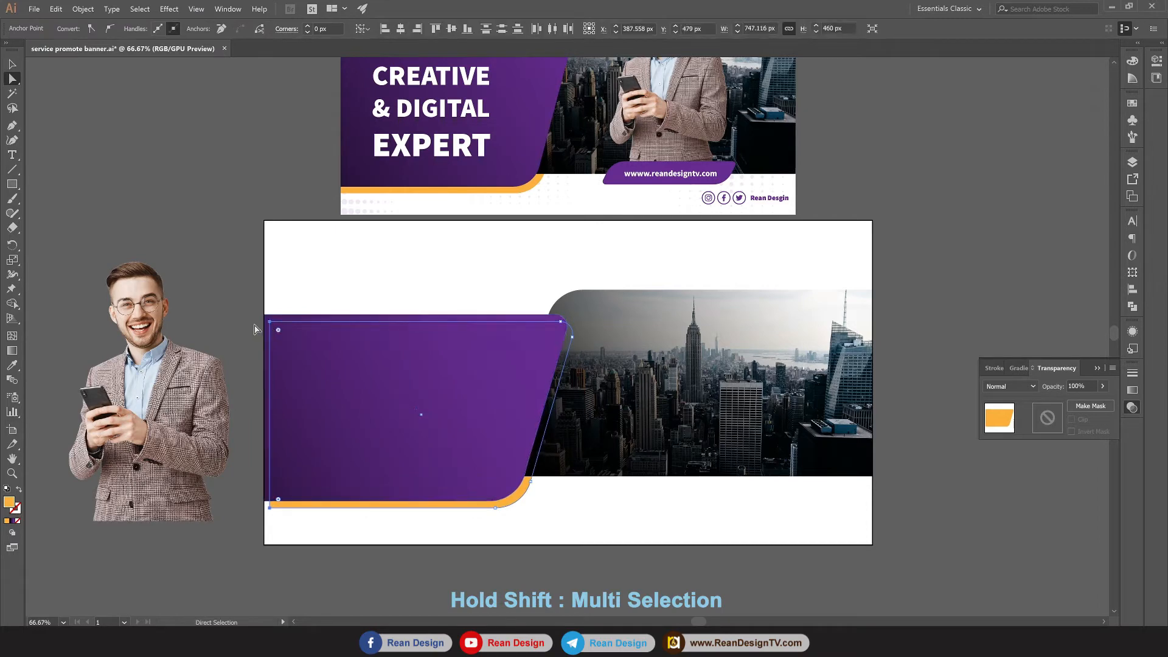
{"action": "scroll", "coordinate": [270, 329], "scroll_direction": "up", "scroll_amount": 4}
{"action": "left_click_drag", "start_coordinate": [302, 310], "coordinate": [276, 309]}
{"action": "scroll", "coordinate": [281, 322], "scroll_direction": "down", "scroll_amount": 7}
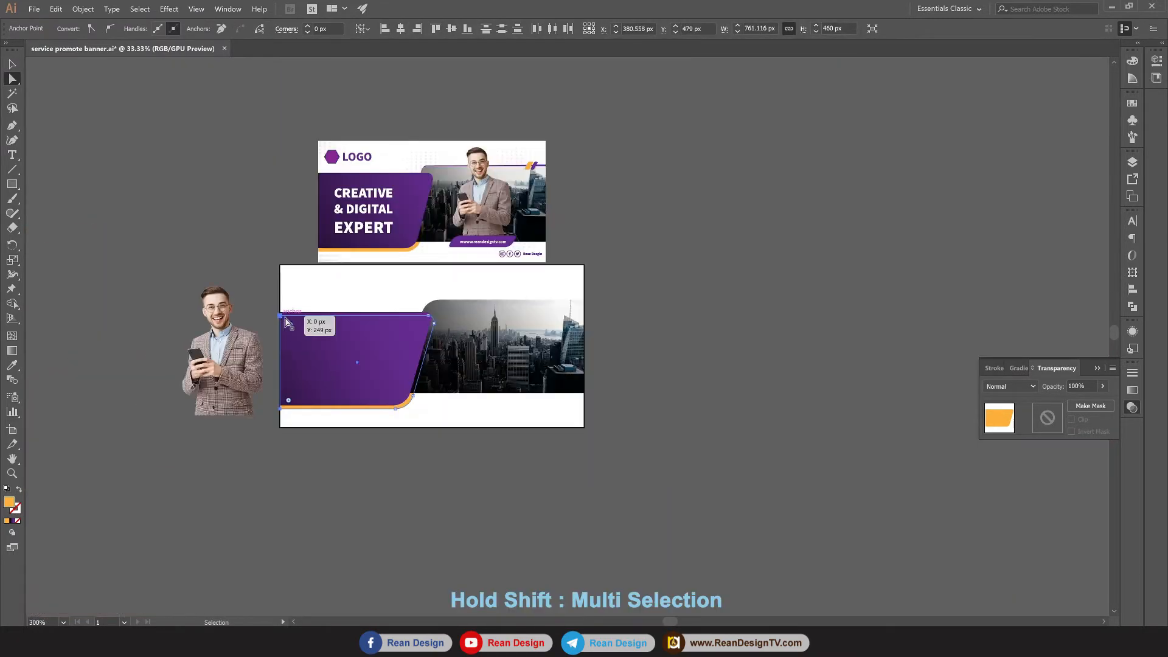
{"action": "scroll", "coordinate": [340, 311], "scroll_direction": "up", "scroll_amount": 2}
{"action": "scroll", "coordinate": [322, 310], "scroll_direction": "up", "scroll_amount": 1}
{"action": "left_click_drag", "start_coordinate": [320, 304], "coordinate": [397, 334]}
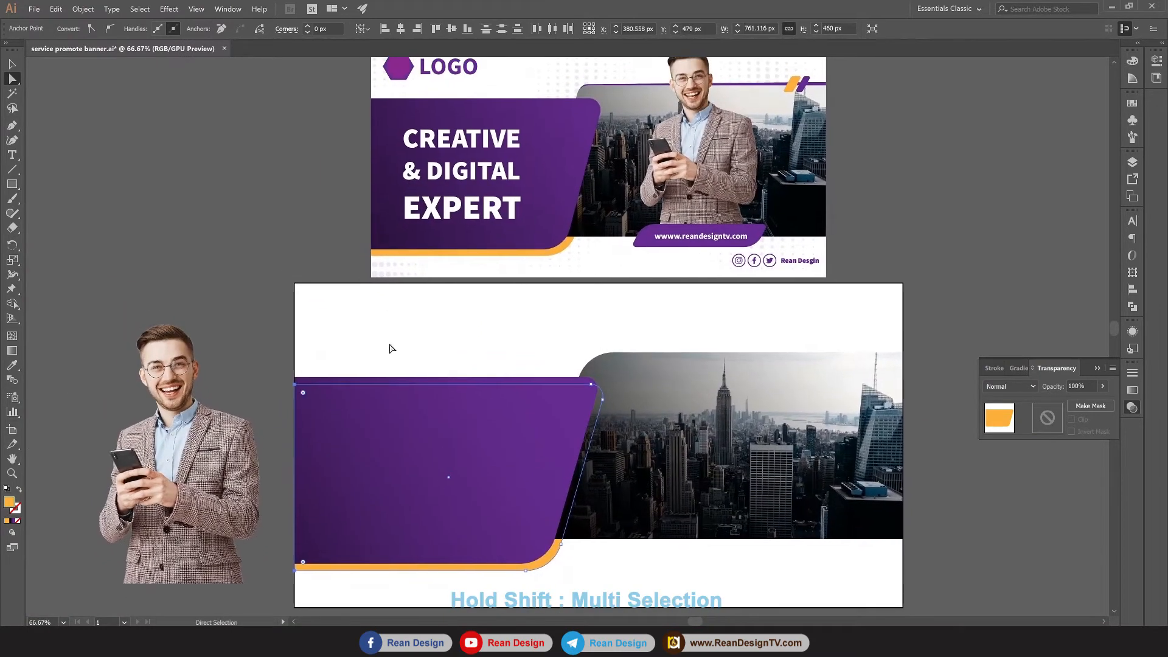
{"action": "left_click", "coordinate": [10, 61]}
{"action": "left_click", "coordinate": [290, 223]}
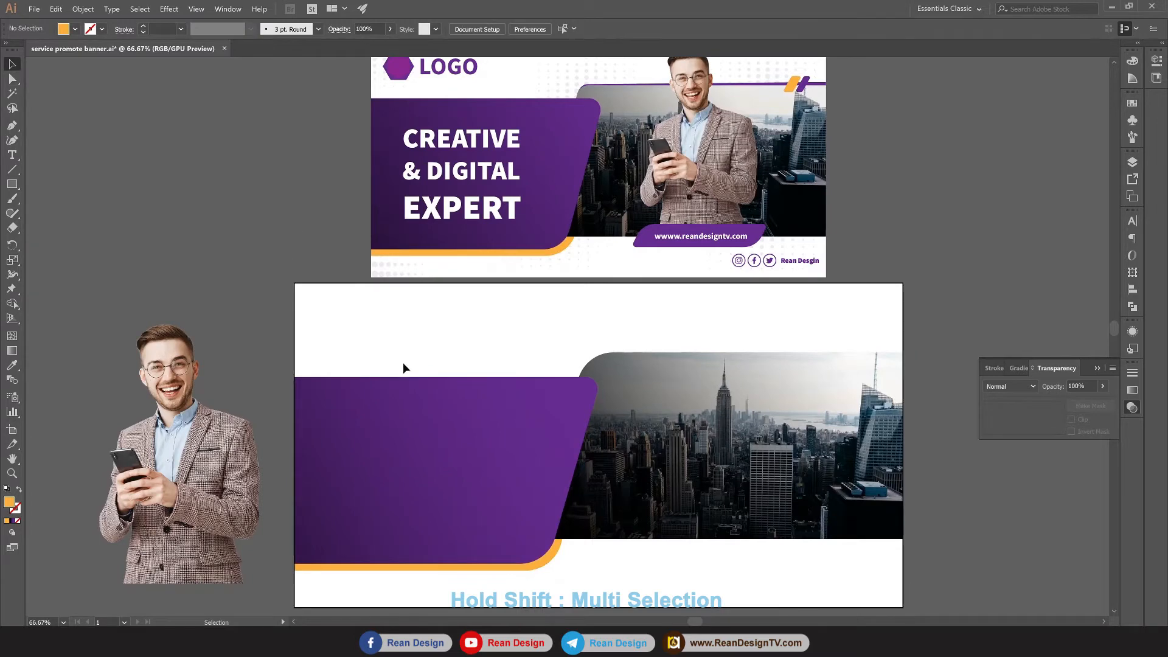
Move the cut-out man image onto the city photo and scale it so his head rises above the photo's upper edge.
{"action": "scroll", "coordinate": [797, 542], "scroll_direction": "down", "scroll_amount": 1}
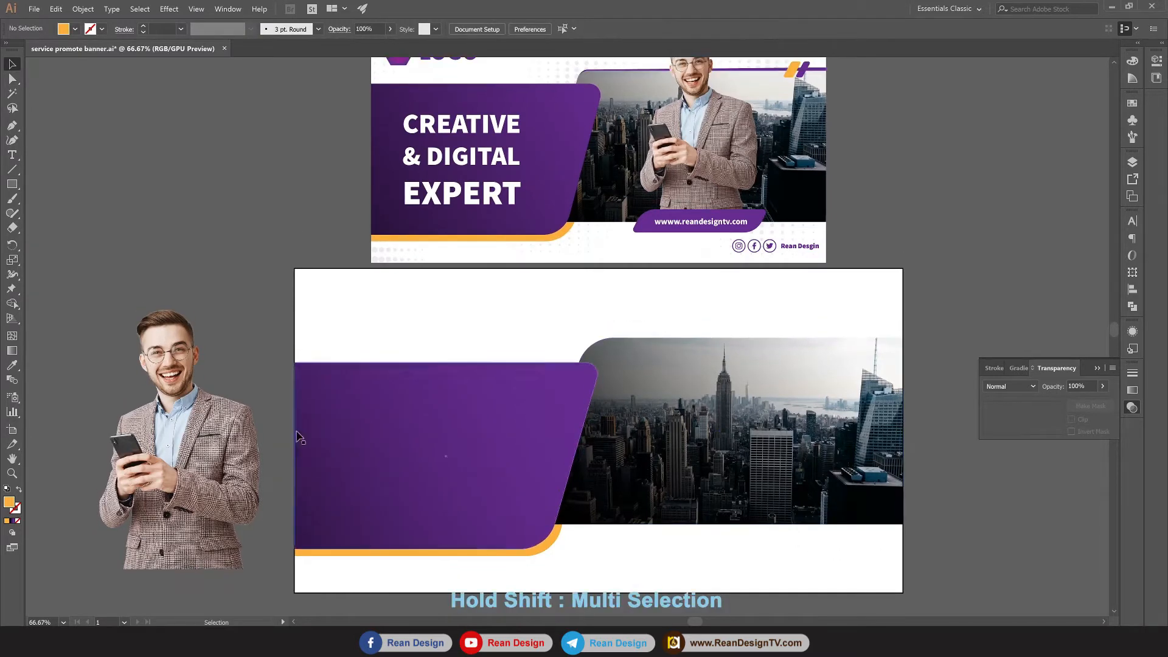
{"action": "left_click_drag", "start_coordinate": [208, 430], "coordinate": [767, 384]}
{"action": "left_click_drag", "start_coordinate": [830, 260], "coordinate": [791, 313]}
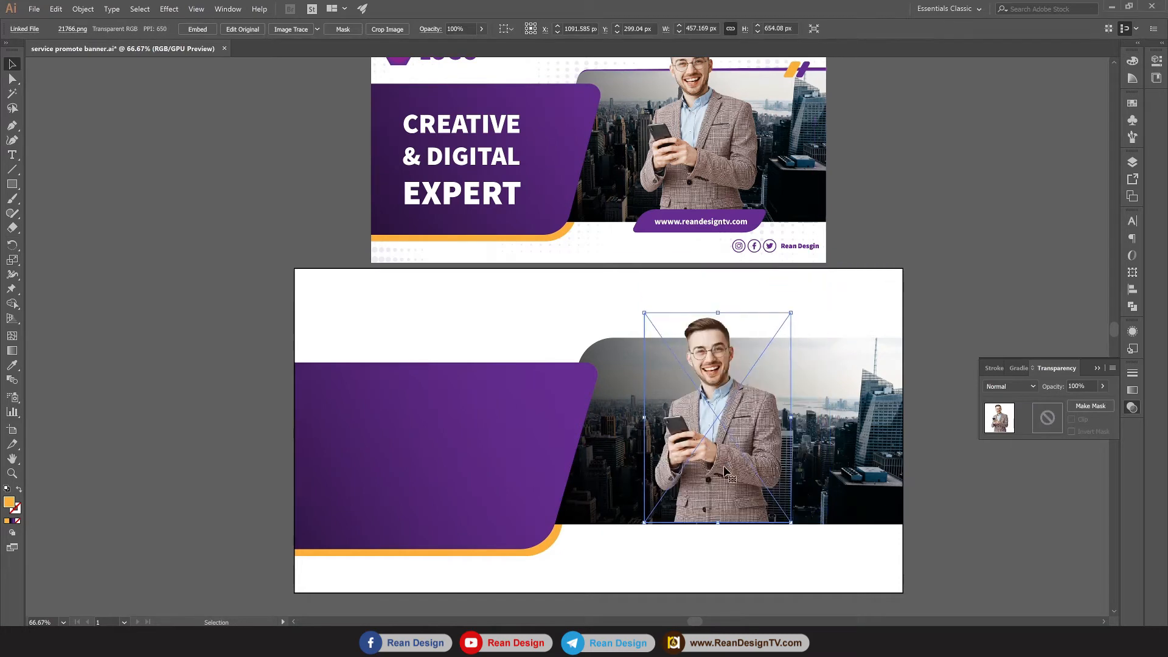
{"action": "left_click_drag", "start_coordinate": [741, 455], "coordinate": [748, 455]}
{"action": "scroll", "coordinate": [748, 456], "scroll_direction": "up", "scroll_amount": 1}
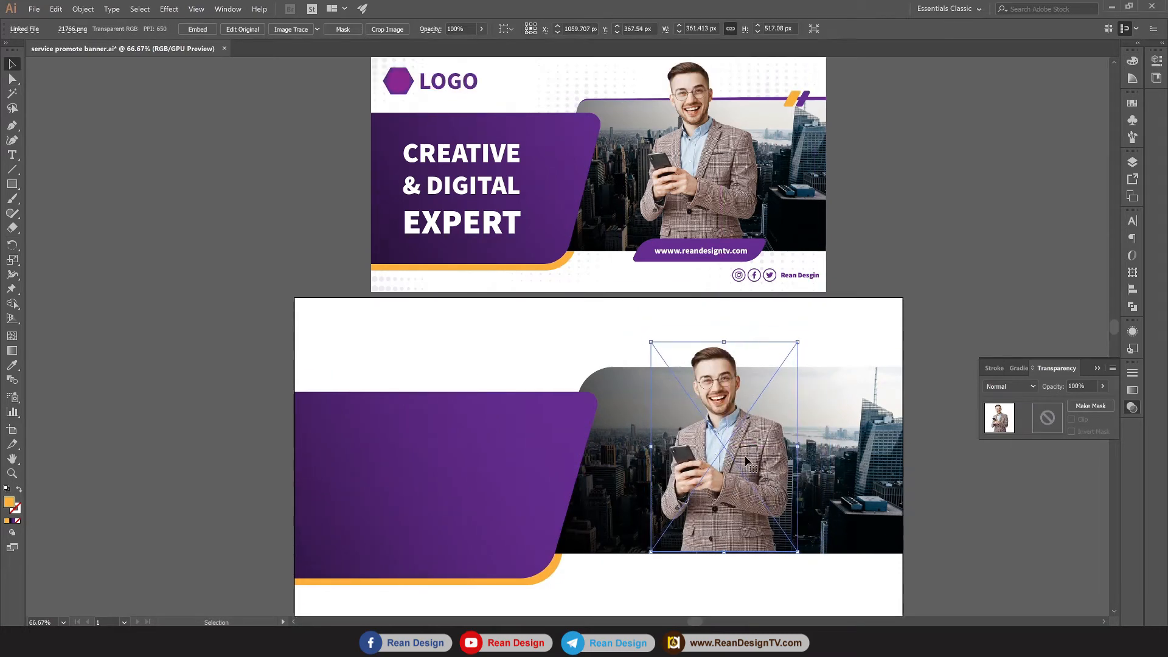
{"action": "left_click_drag", "start_coordinate": [797, 342], "coordinate": [814, 318]}
{"action": "left_click_drag", "start_coordinate": [759, 421], "coordinate": [751, 421]}
Align the bottom edges of the man image and the clipped city photo.
{"action": "left_click", "coordinate": [851, 395], "text": "shift"}
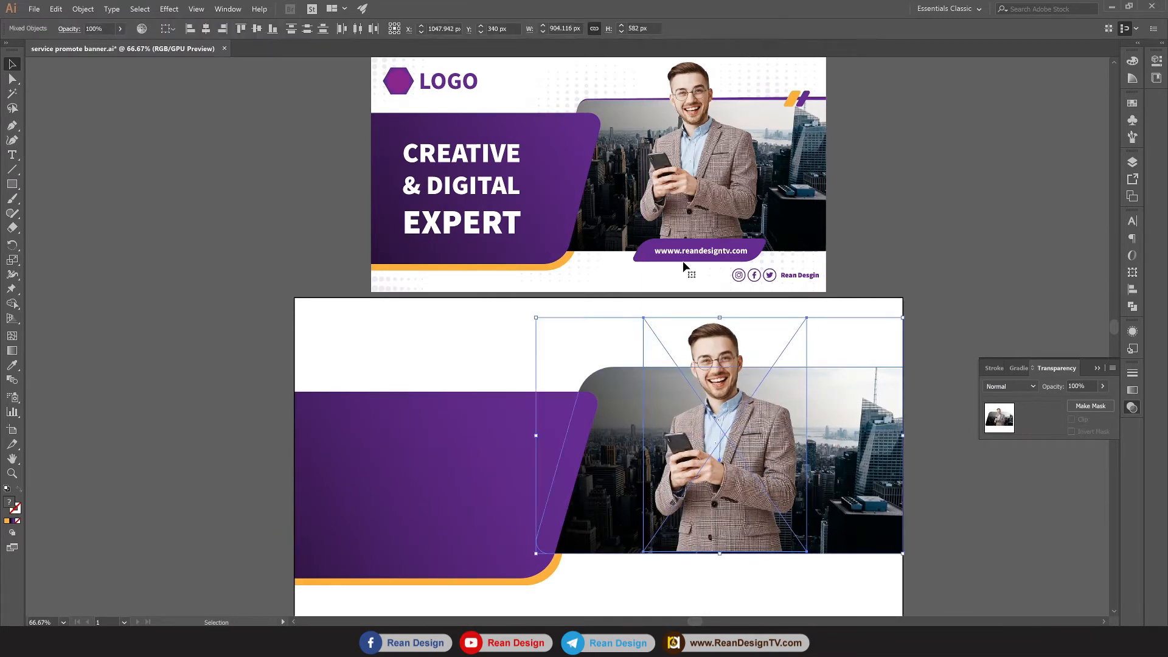
{"action": "left_click", "coordinate": [273, 31]}
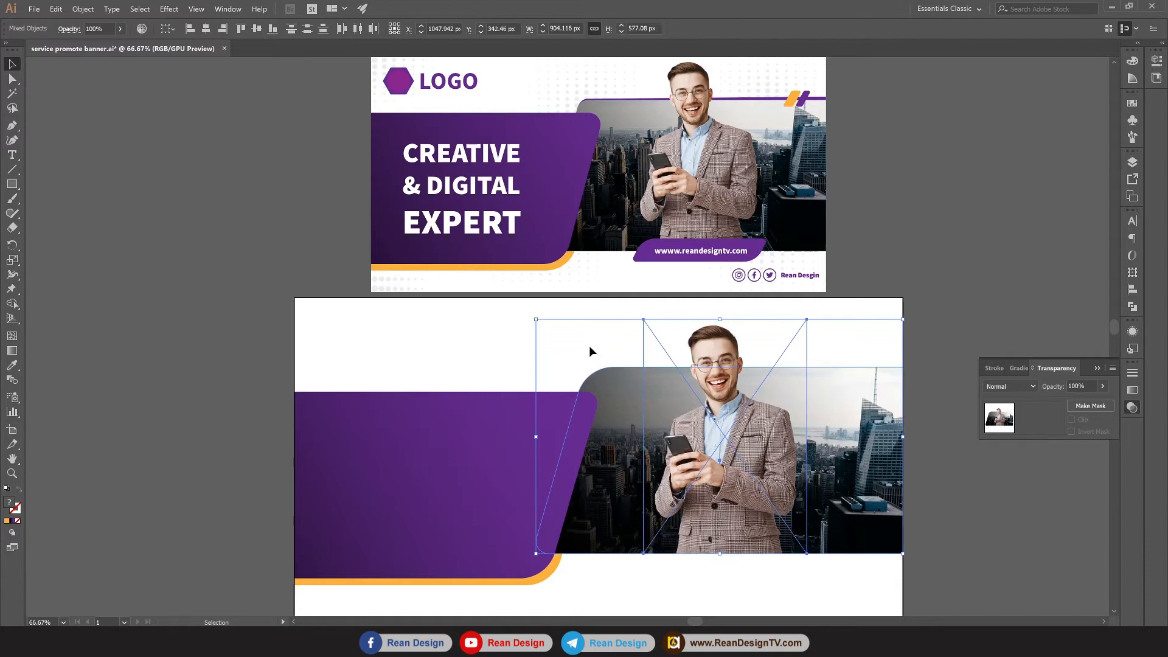
{"action": "left_click", "coordinate": [970, 557]}
{"action": "scroll", "coordinate": [970, 557], "scroll_direction": "up", "scroll_amount": 2}
{"action": "scroll", "coordinate": [976, 556], "scroll_direction": "down", "scroll_amount": 1}
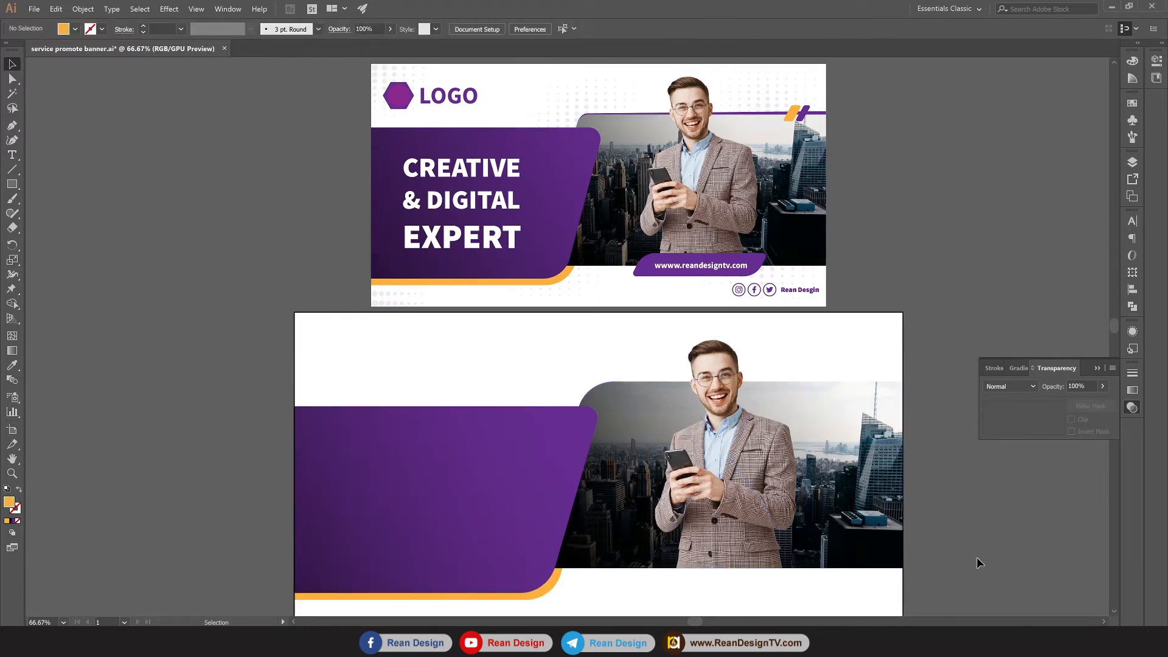
{"action": "scroll", "coordinate": [976, 557], "scroll_direction": "down", "scroll_amount": 1}
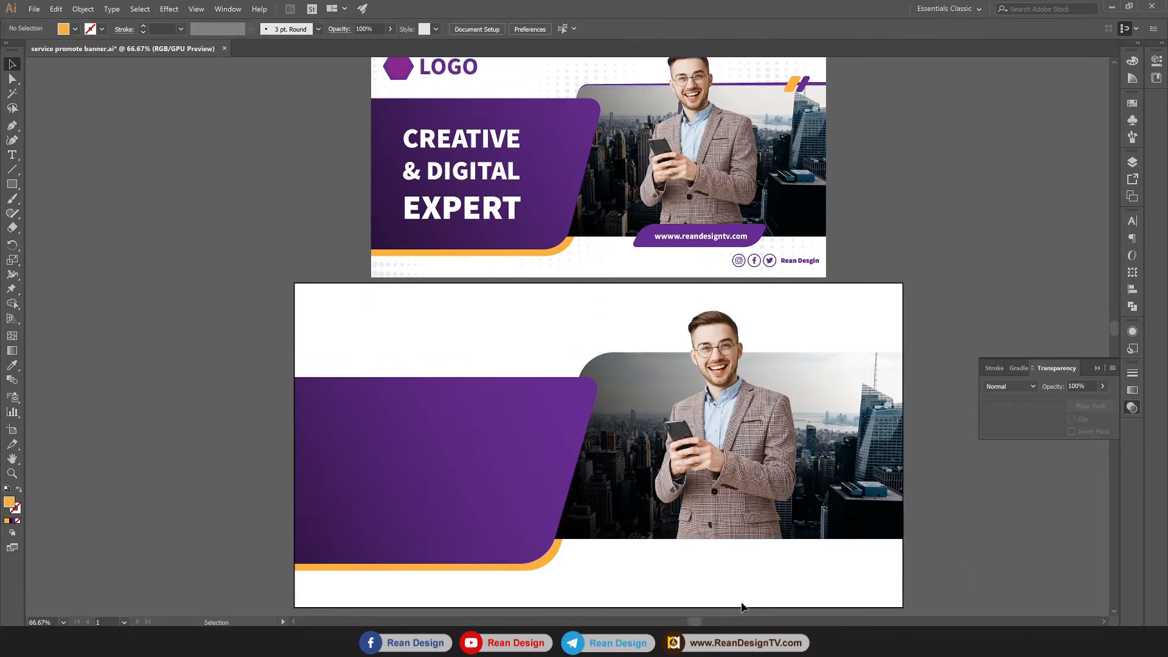
Duplicate the purple panel, rotate the copy 180°, and place it over the city photo.
{"action": "left_click", "coordinate": [608, 390]}
{"action": "scroll", "coordinate": [743, 156], "scroll_direction": "up", "scroll_amount": 2}
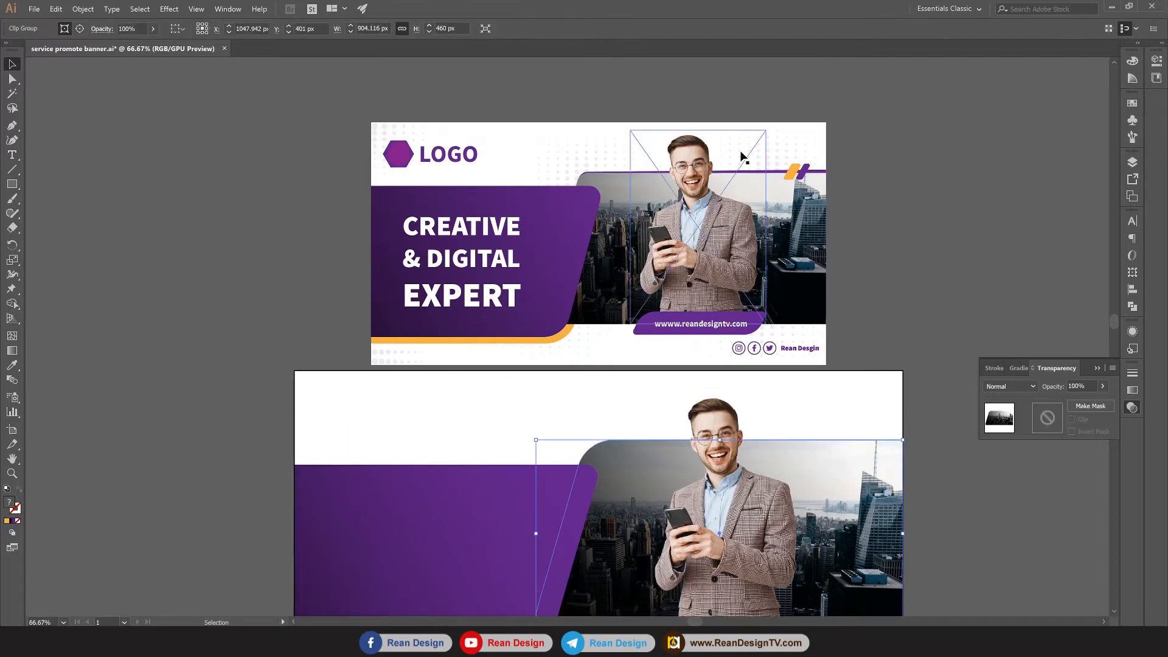
{"action": "scroll", "coordinate": [743, 157], "scroll_direction": "up", "scroll_amount": 4}
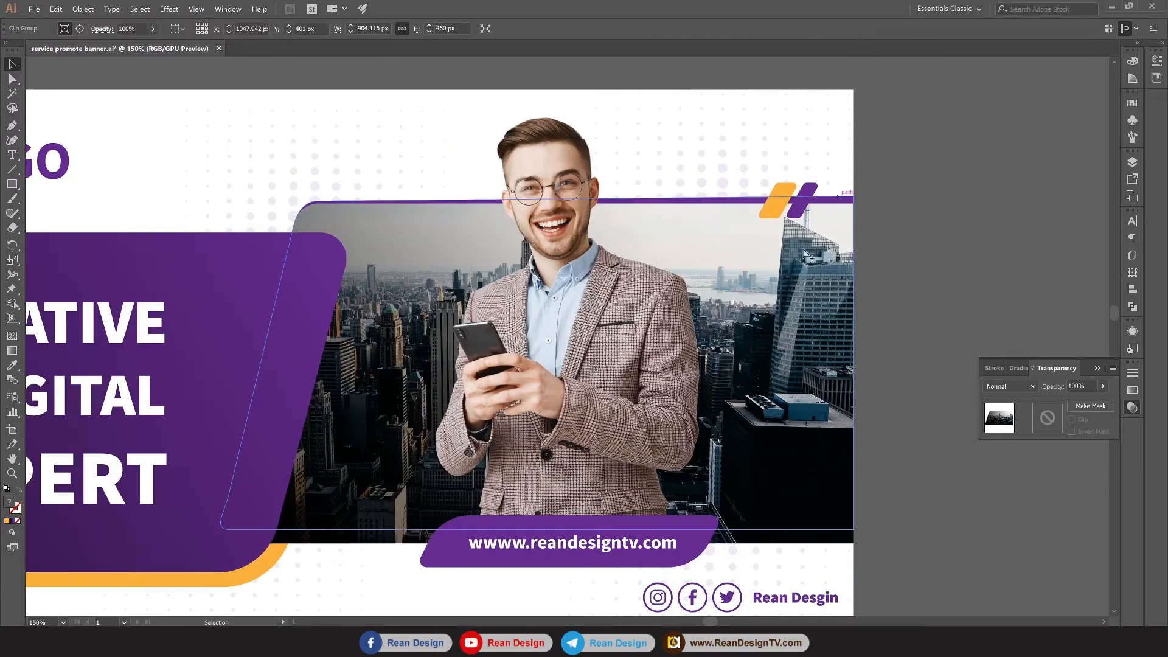
{"action": "scroll", "coordinate": [804, 252], "scroll_direction": "down", "scroll_amount": 2}
{"action": "scroll", "coordinate": [639, 380], "scroll_direction": "up", "scroll_amount": 1}
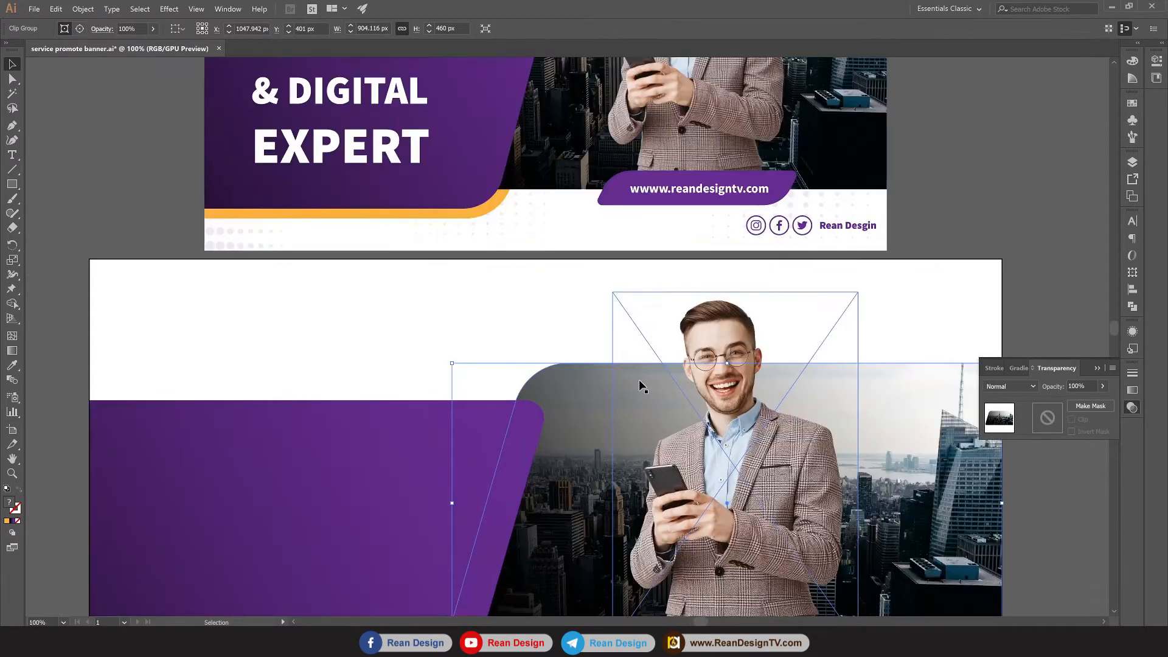
{"action": "left_click_drag", "start_coordinate": [660, 408], "coordinate": [641, 334]}
{"action": "left_click", "coordinate": [273, 375]}
{"action": "left_click_drag", "start_coordinate": [363, 377], "coordinate": [552, 240]}
{"action": "left_click_drag", "start_coordinate": [654, 232], "coordinate": [293, 470]}
{"action": "left_click_drag", "start_coordinate": [393, 275], "coordinate": [581, 275]}
Send the rotated purple copy to the back and align its upper-left rounded corner with the city photo's.
{"action": "right_click", "coordinate": [567, 258]}
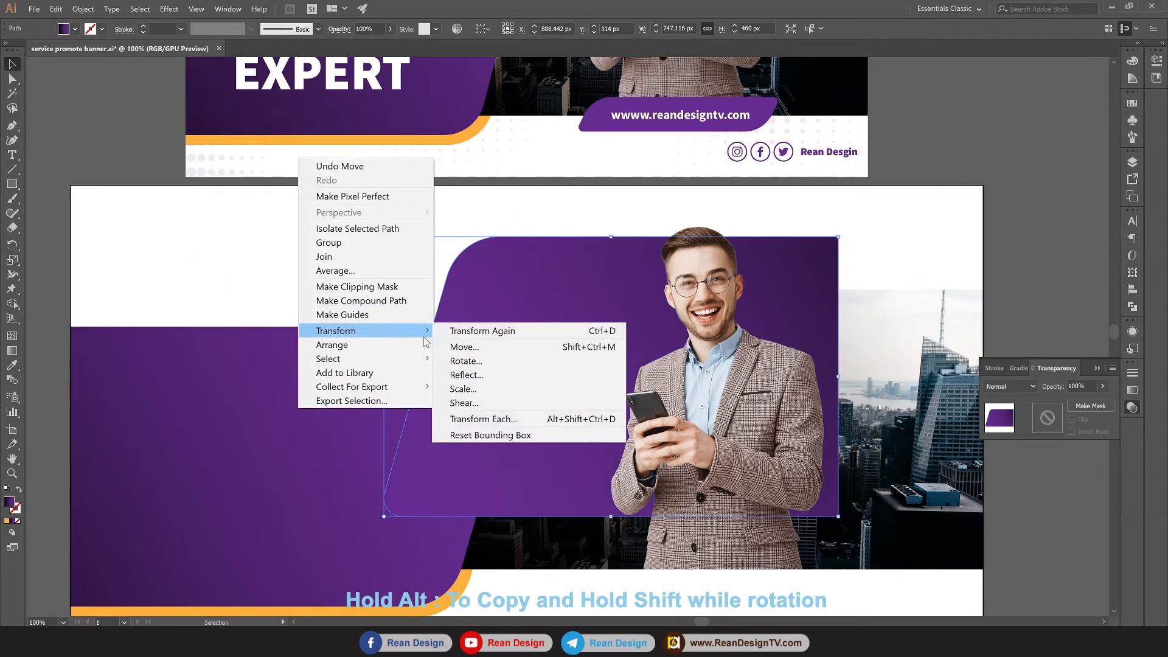
{"action": "mouse_move", "coordinate": [410, 351]}
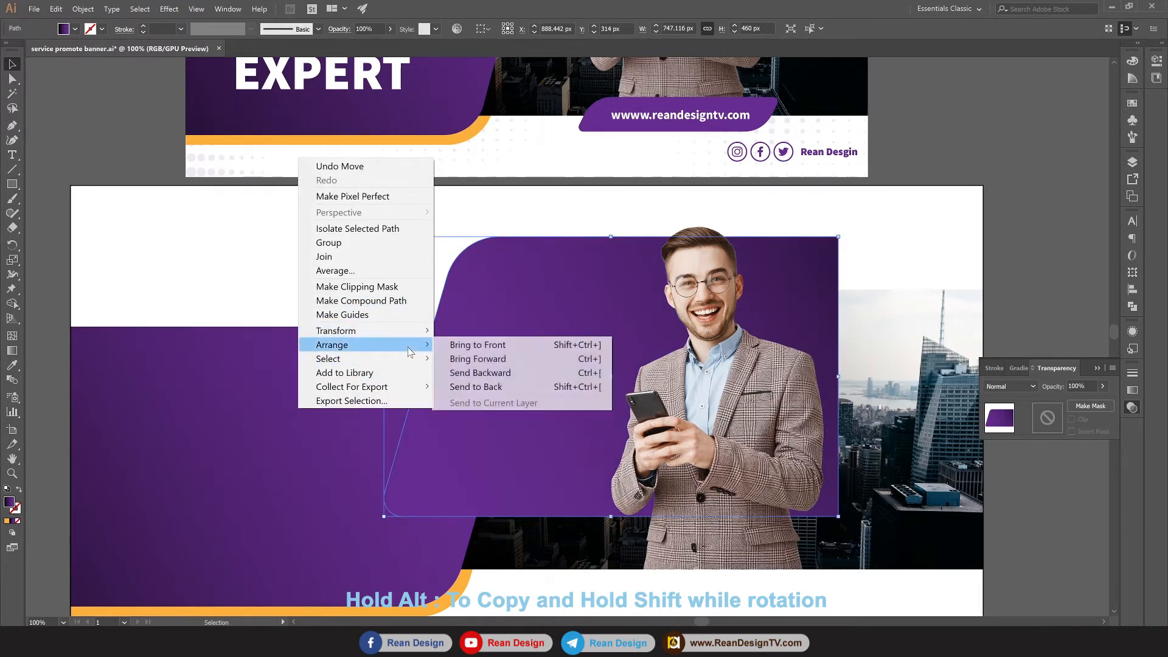
{"action": "left_click", "coordinate": [475, 386]}
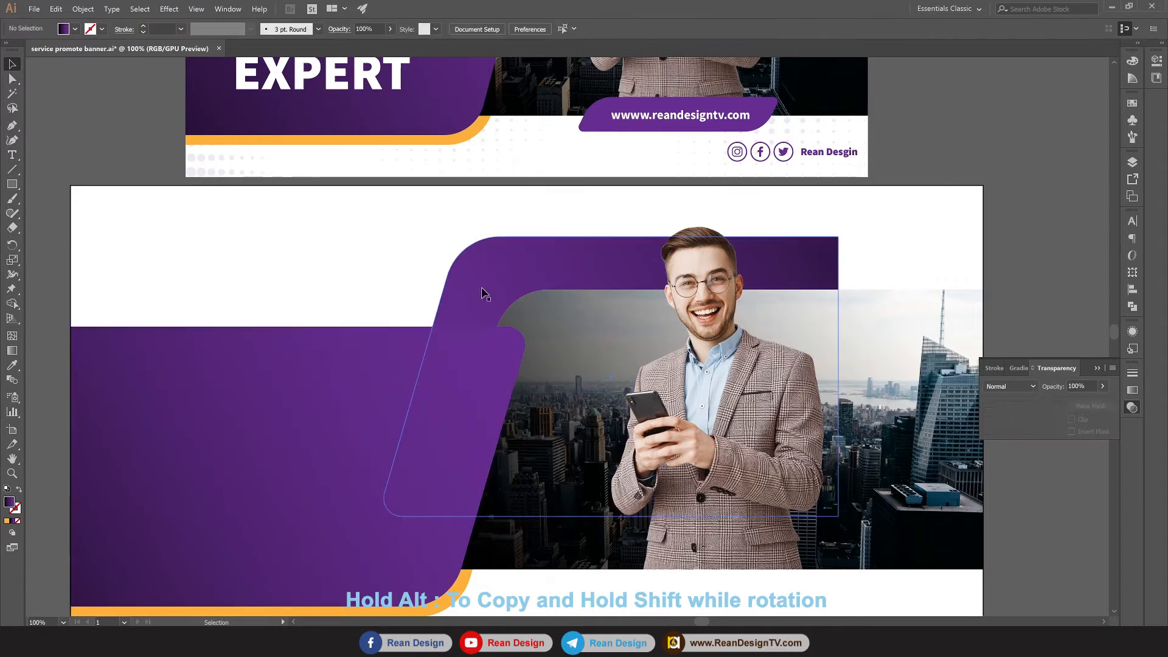
{"action": "left_click_drag", "start_coordinate": [491, 286], "coordinate": [540, 319]}
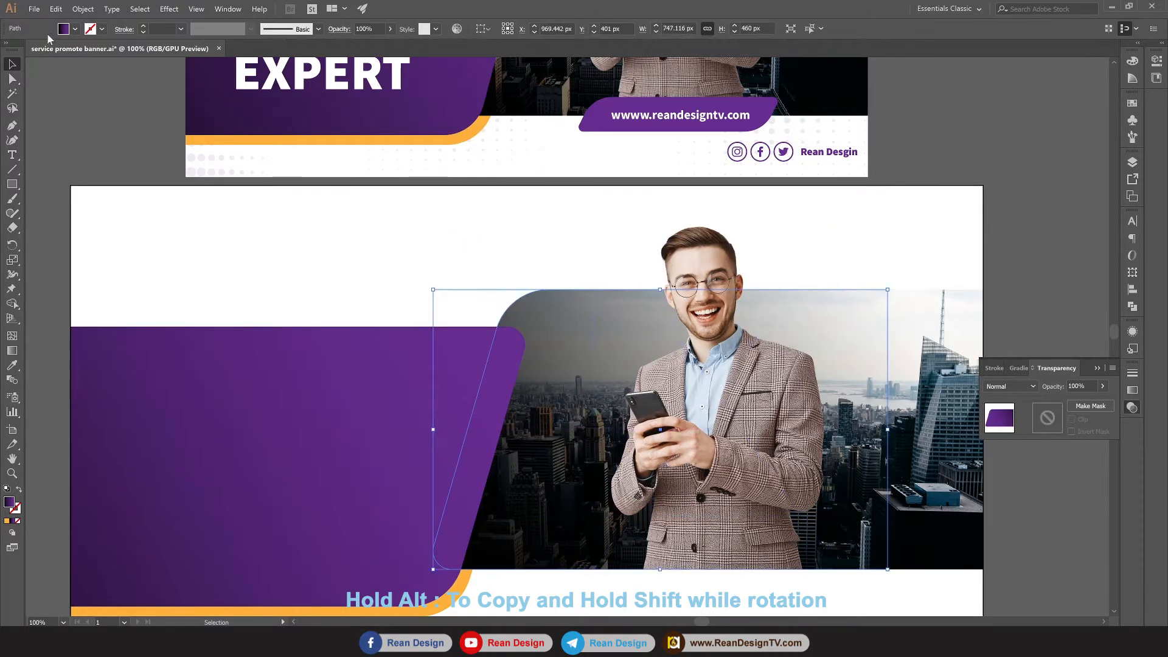
Extend the rear purple shape's two right corners to the artboard's right edge, with its upper corner slightly above the city photo.
{"action": "key", "text": "a"}
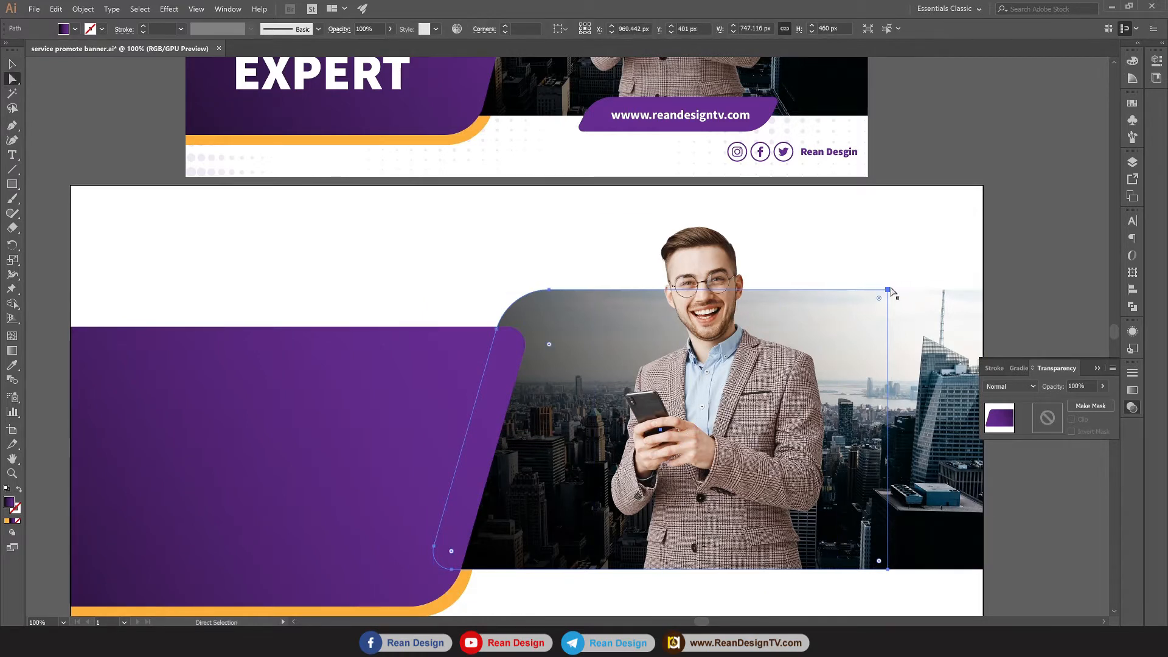
{"action": "left_click_drag", "start_coordinate": [889, 290], "coordinate": [984, 284]}
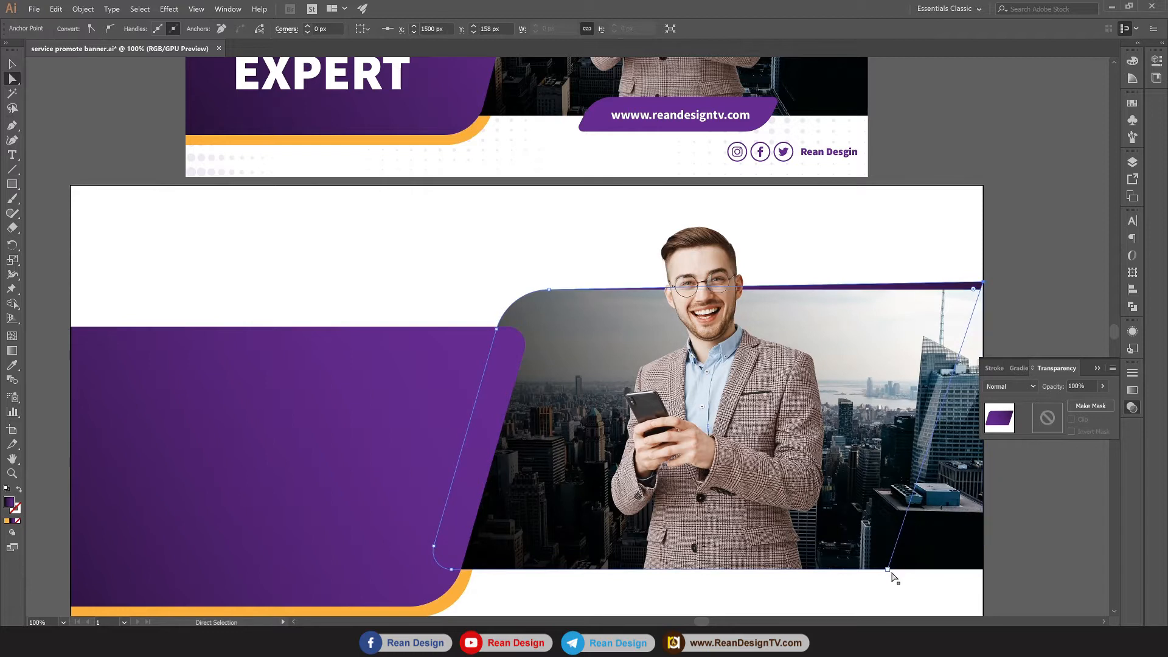
{"action": "left_click_drag", "start_coordinate": [936, 576], "coordinate": [984, 569]}
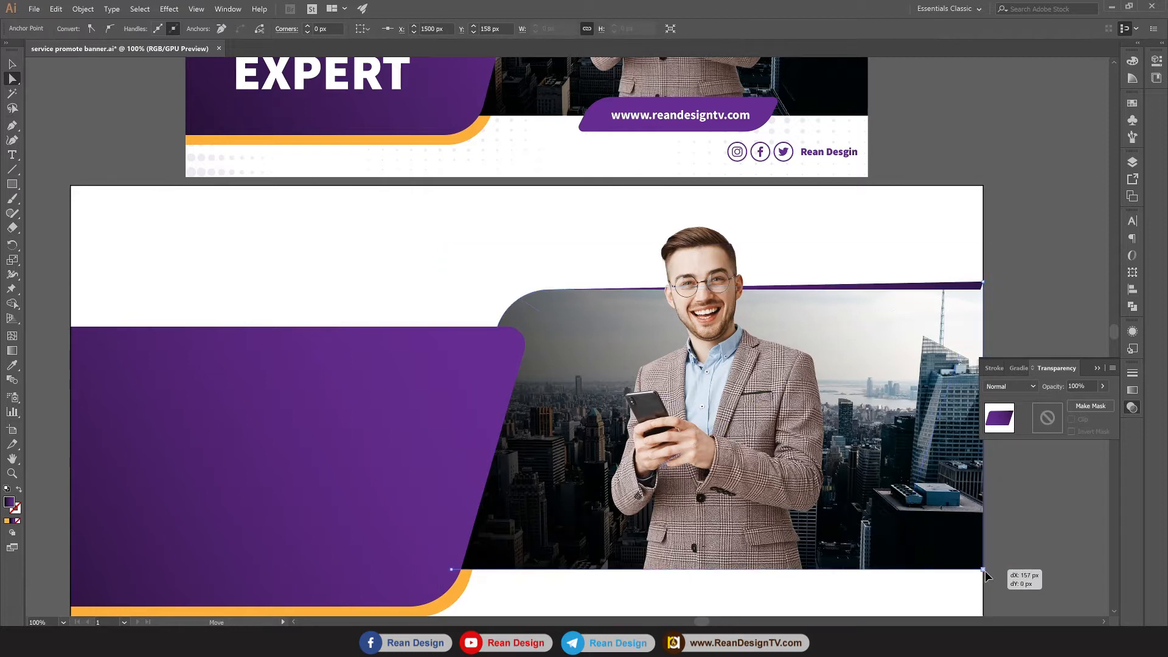
{"action": "left_click", "coordinate": [11, 64]}
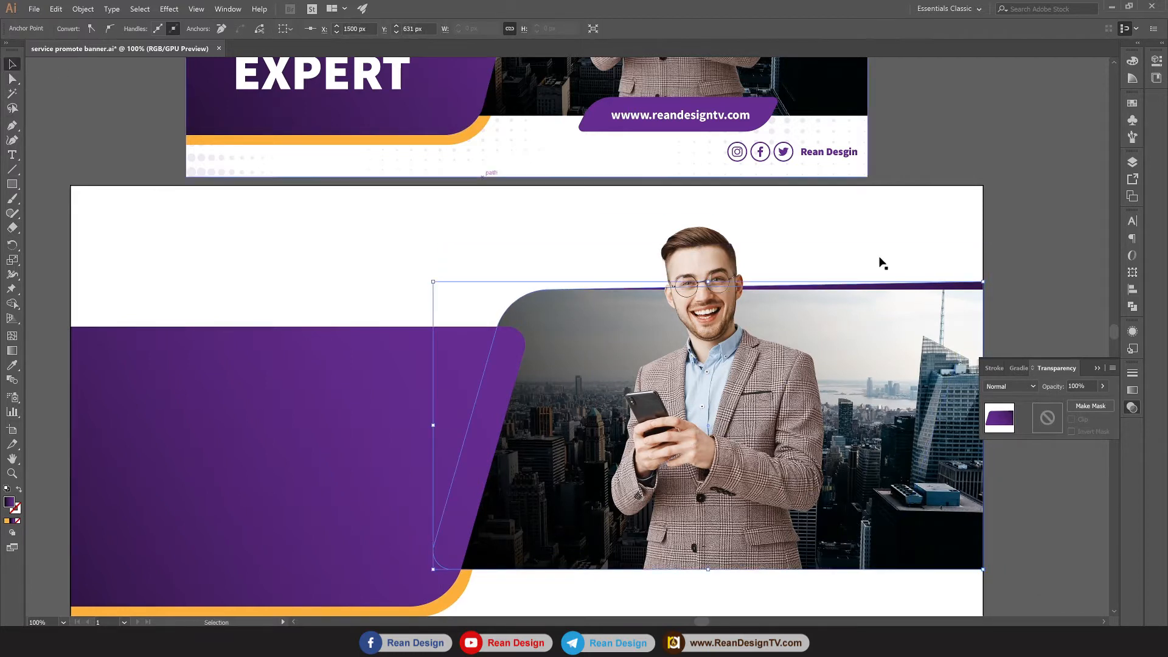
{"action": "left_click", "coordinate": [1079, 255]}
Fill the rear purple shape behind the city photo with solid purple and close the Transparency panel.
{"action": "left_click", "coordinate": [970, 285]}
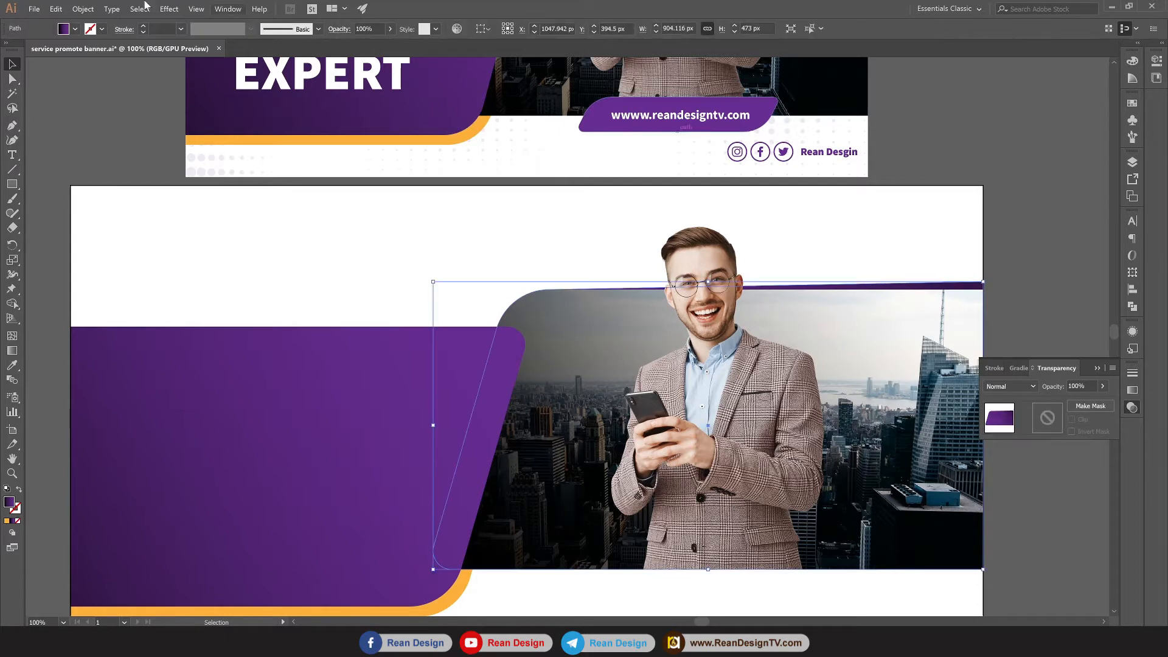
{"action": "left_click", "coordinate": [75, 28]}
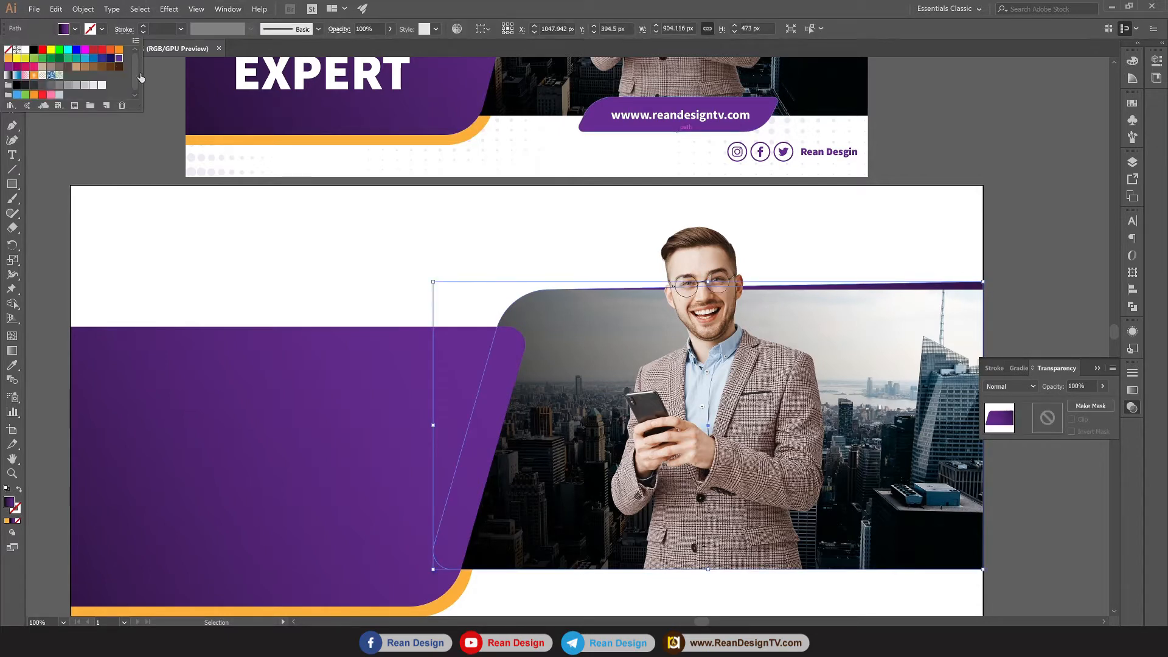
{"action": "left_click", "coordinate": [1039, 264]}
{"action": "scroll", "coordinate": [1039, 264], "scroll_direction": "up", "scroll_amount": 3}
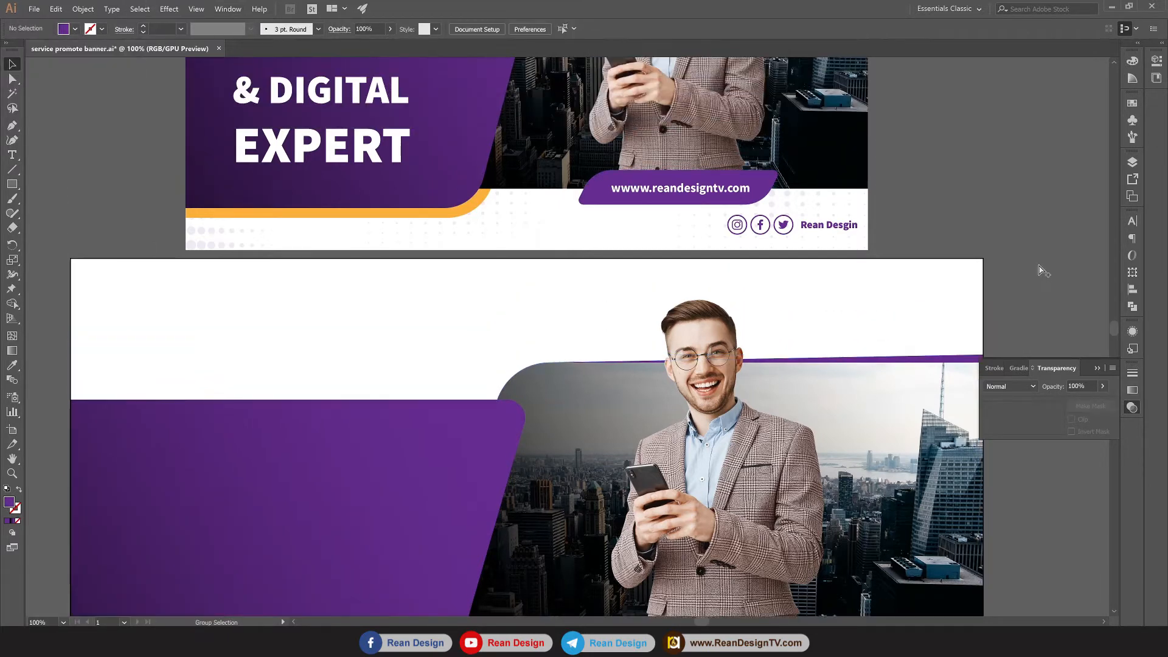
{"action": "scroll", "coordinate": [1038, 265], "scroll_direction": "down", "scroll_amount": 2}
{"action": "left_click_drag", "start_coordinate": [997, 265], "coordinate": [826, 294]}
{"action": "scroll", "coordinate": [692, 289], "scroll_direction": "up", "scroll_amount": 1}
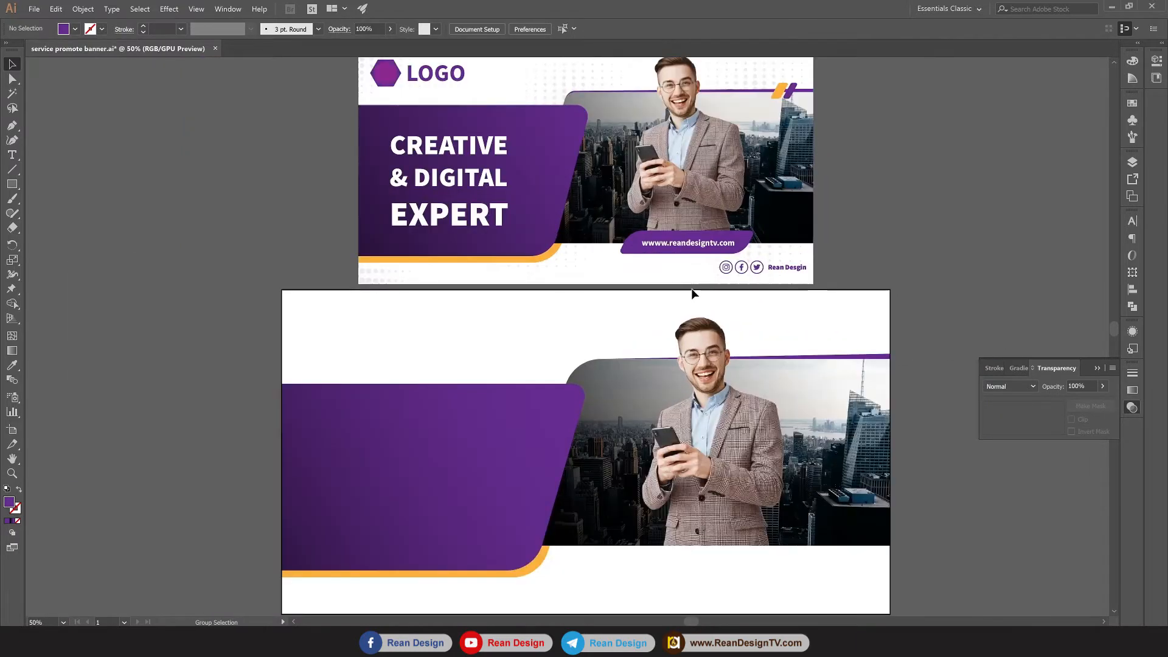
{"action": "left_click", "coordinate": [1098, 369]}
Shift the purple panel and its orange backing slightly right, and extend their left corners back to the artboard's left edge.
{"action": "scroll", "coordinate": [972, 373], "scroll_direction": "up", "scroll_amount": 1}
{"action": "scroll", "coordinate": [972, 373], "scroll_direction": "down", "scroll_amount": 2}
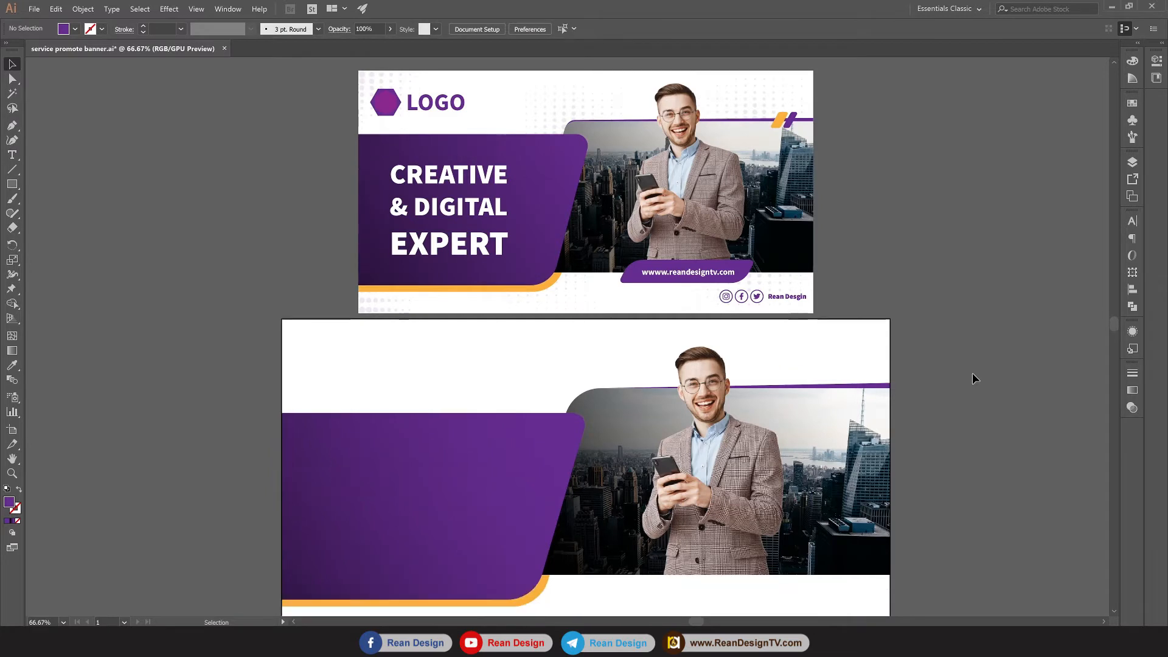
{"action": "left_click_drag", "start_coordinate": [995, 374], "coordinate": [941, 371]}
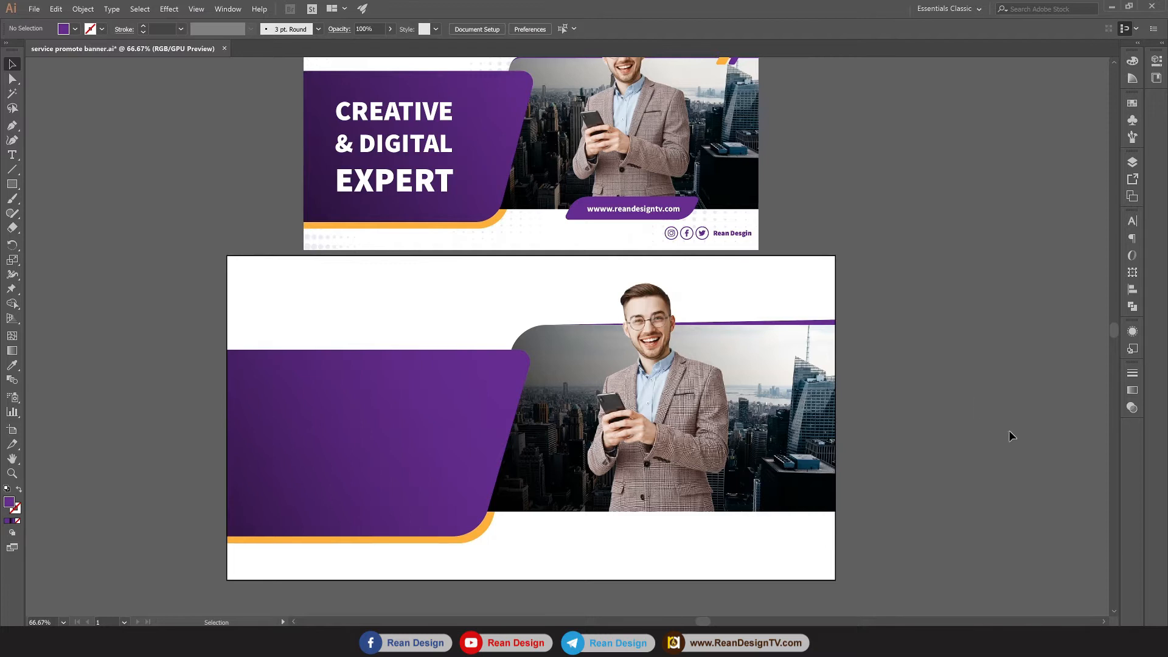
{"action": "scroll", "coordinate": [1010, 434], "scroll_direction": "up", "scroll_amount": 1}
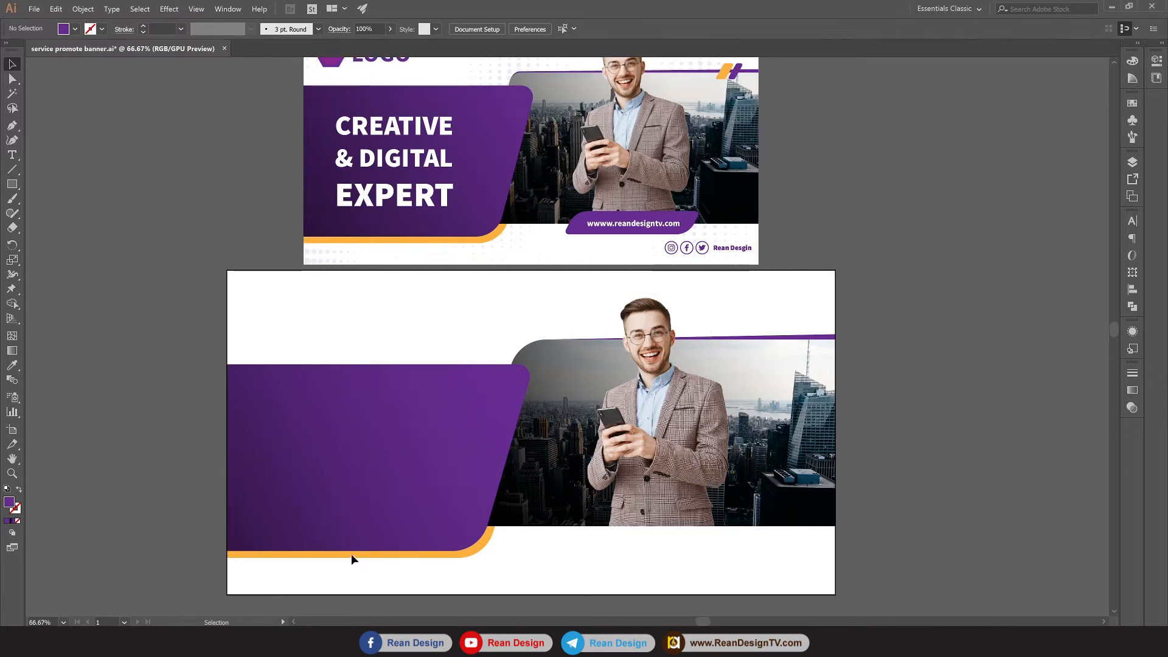
{"action": "left_click", "coordinate": [365, 538]}
{"action": "left_click_drag", "start_coordinate": [373, 503], "coordinate": [388, 510]}
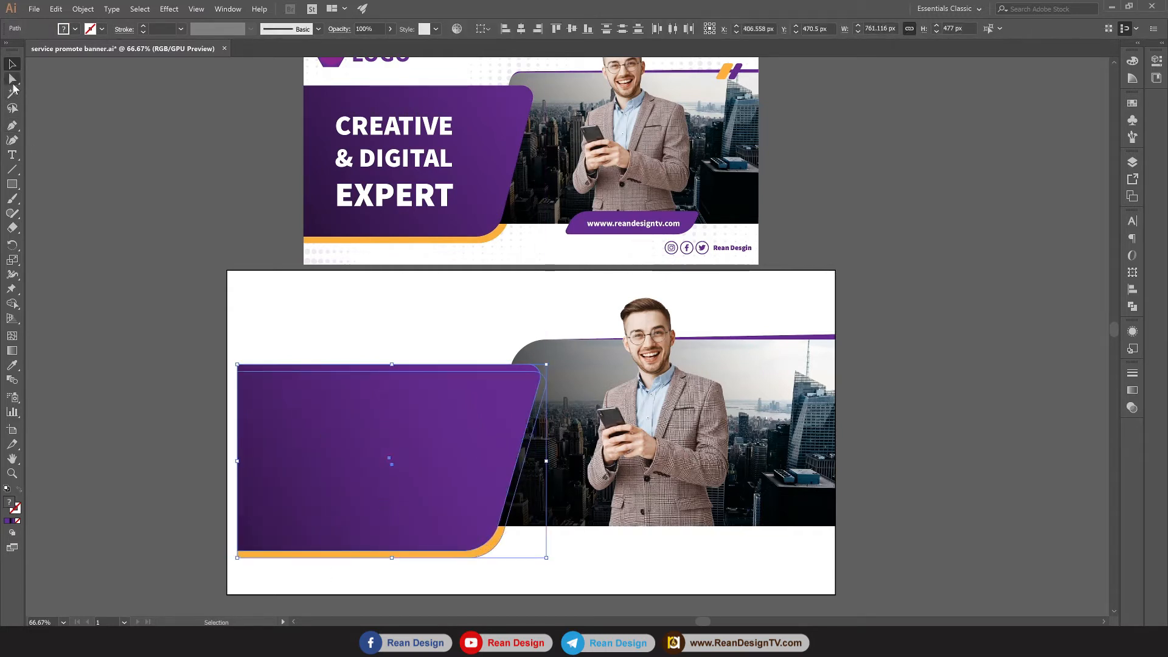
{"action": "left_click", "coordinate": [13, 81]}
{"action": "left_click_drag", "start_coordinate": [251, 573], "coordinate": [227, 556]}
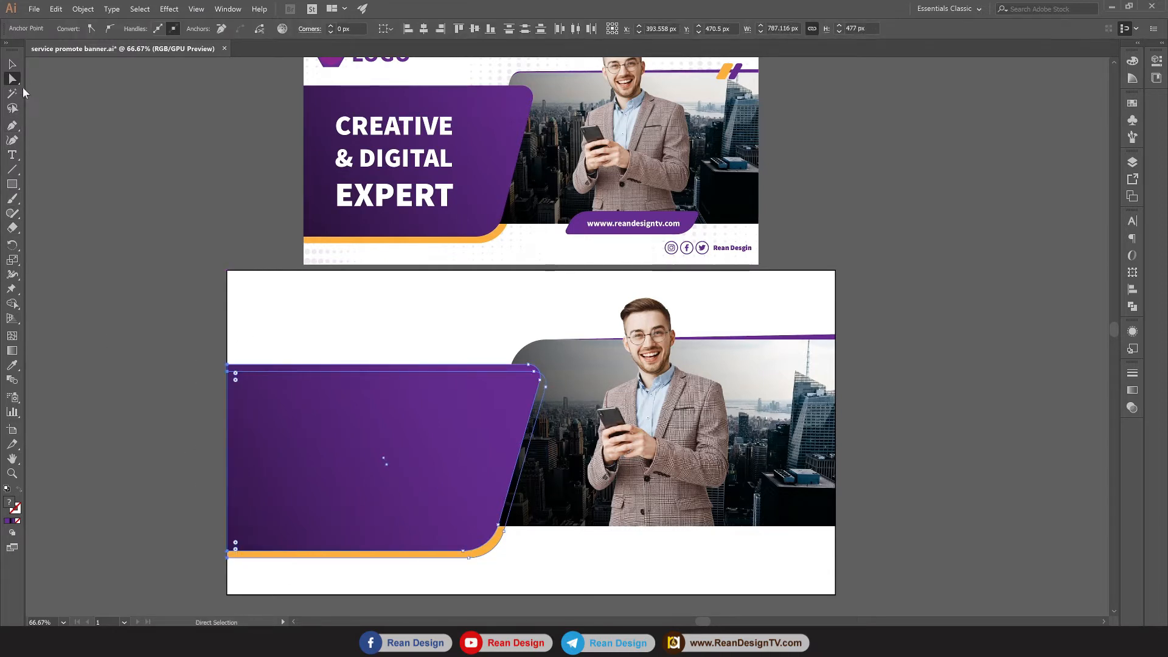
{"action": "left_click", "coordinate": [12, 63]}
{"action": "left_click", "coordinate": [154, 189]}
Draw a purple rectangle about 357 × 57 px across the city photo's lower edge, beneath the man.
{"action": "scroll", "coordinate": [159, 213], "scroll_direction": "up", "scroll_amount": 2}
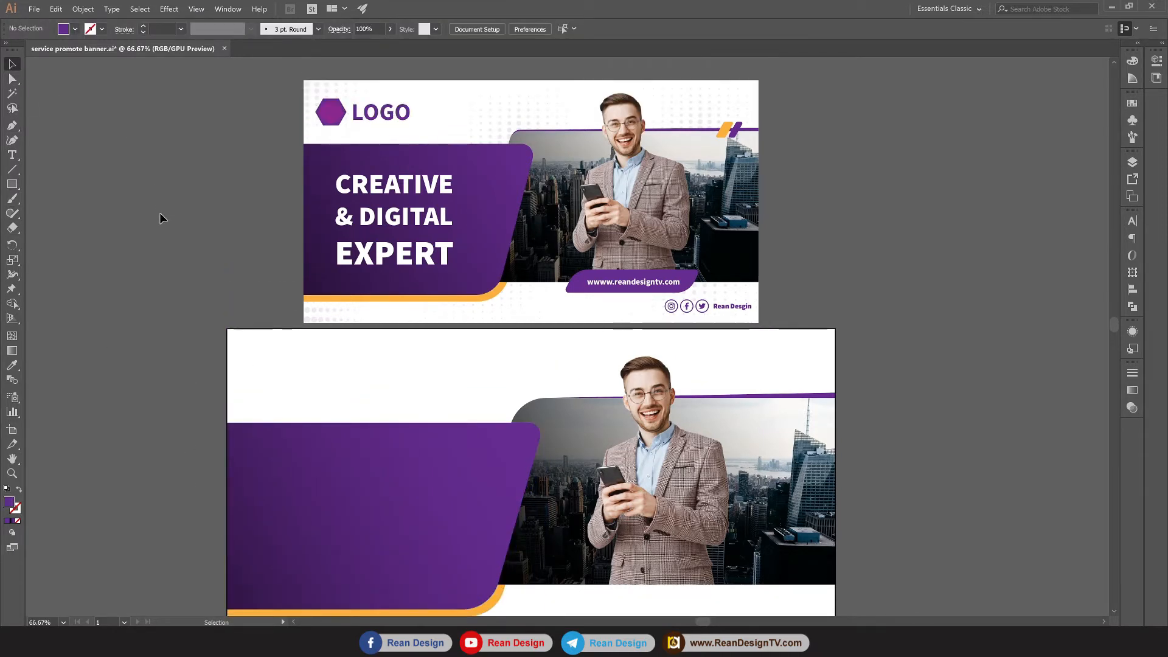
{"action": "scroll", "coordinate": [159, 213], "scroll_direction": "down", "scroll_amount": 2}
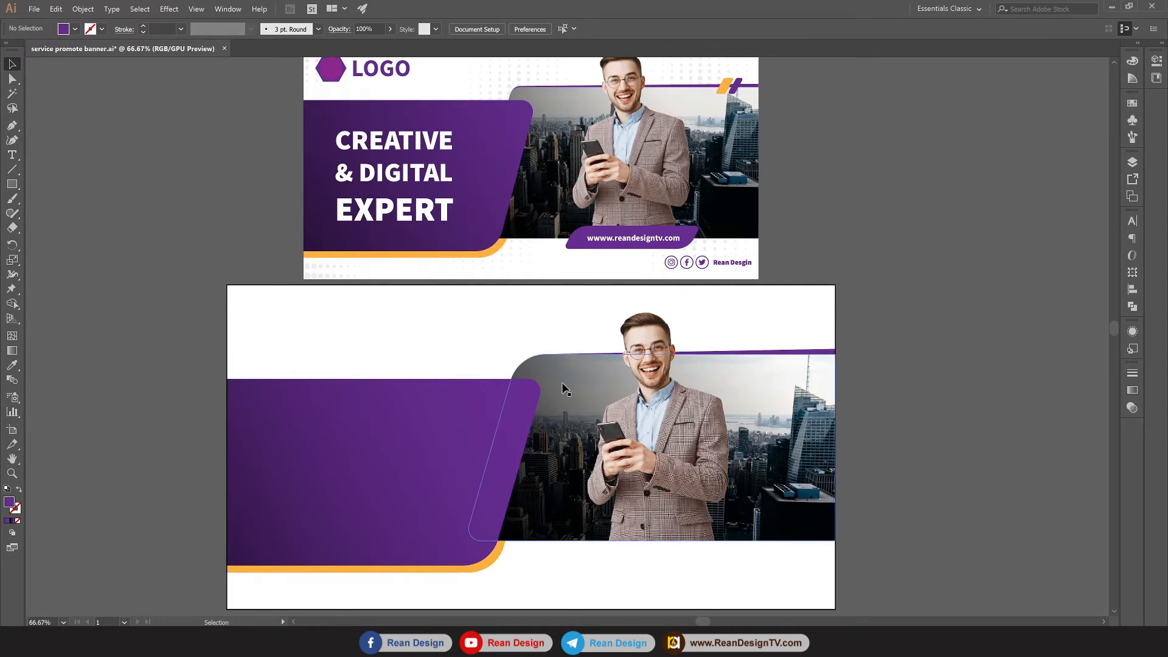
{"action": "left_click", "coordinate": [12, 184]}
{"action": "scroll", "coordinate": [547, 426], "scroll_direction": "down", "scroll_amount": 2}
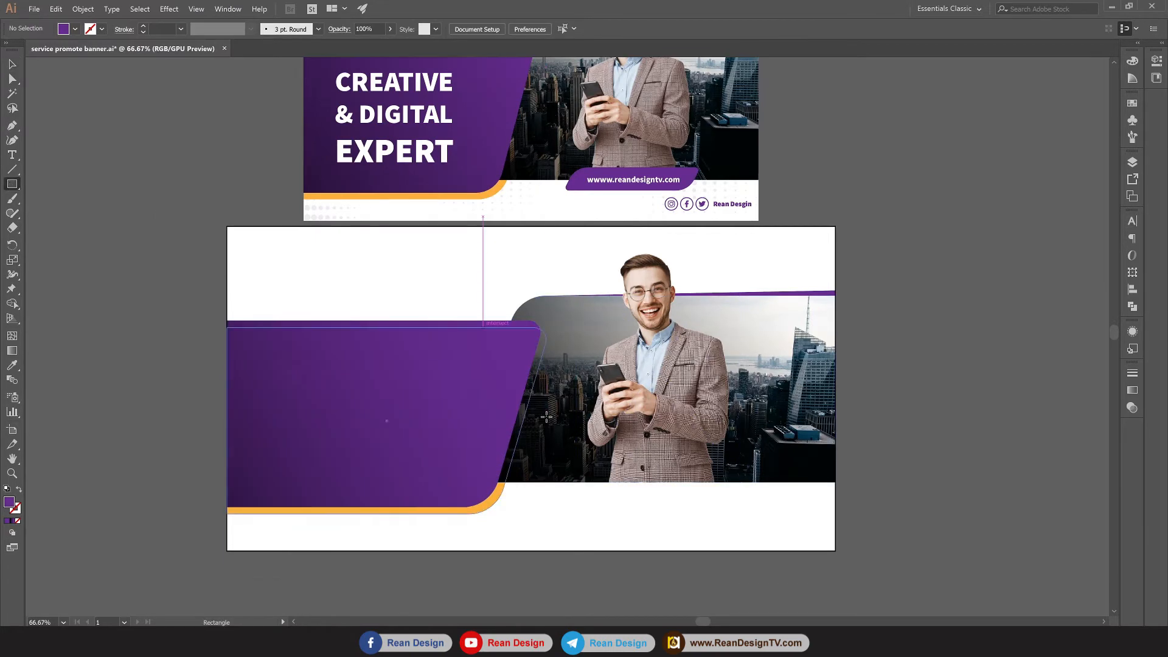
{"action": "scroll", "coordinate": [626, 529], "scroll_direction": "up", "scroll_amount": 1}
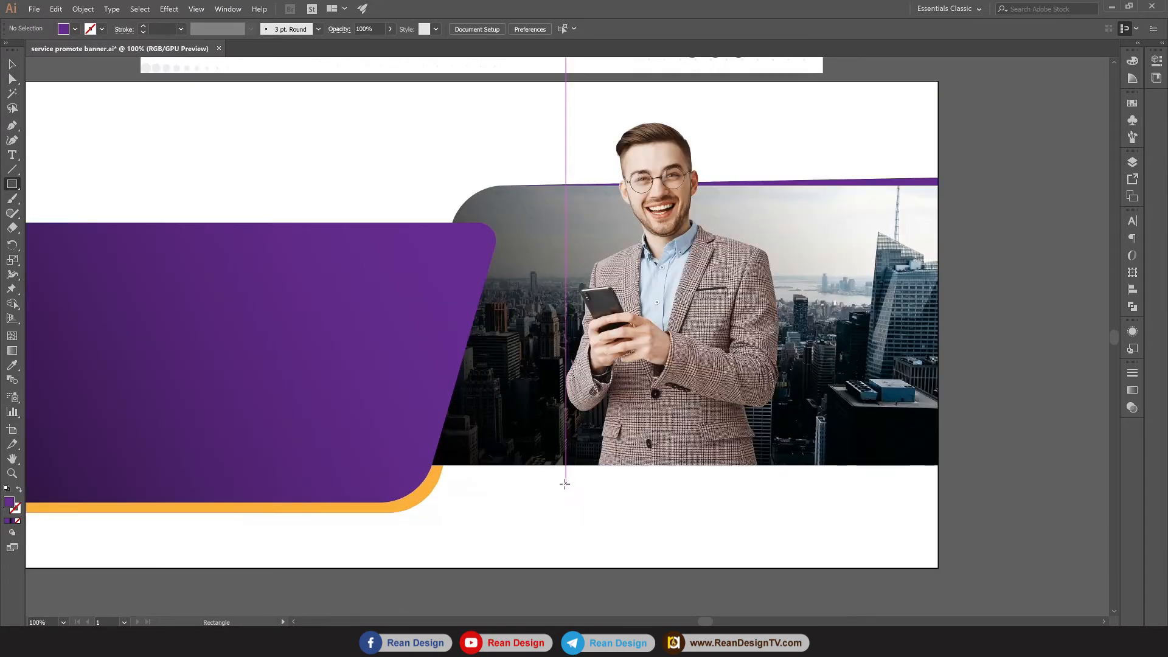
{"action": "left_click_drag", "start_coordinate": [565, 483], "coordinate": [783, 448]}
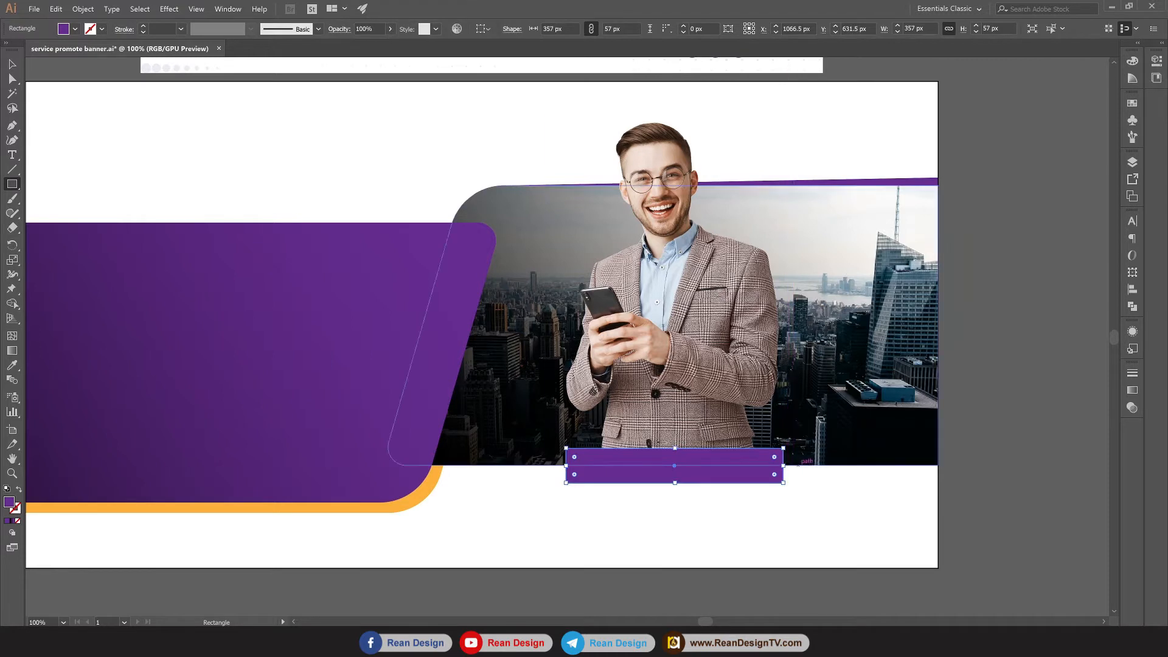
Slant the small purple rectangle into a parallelogram by moving its two bottom corners left, and nudge it slightly right.
{"action": "left_click", "coordinate": [12, 79]}
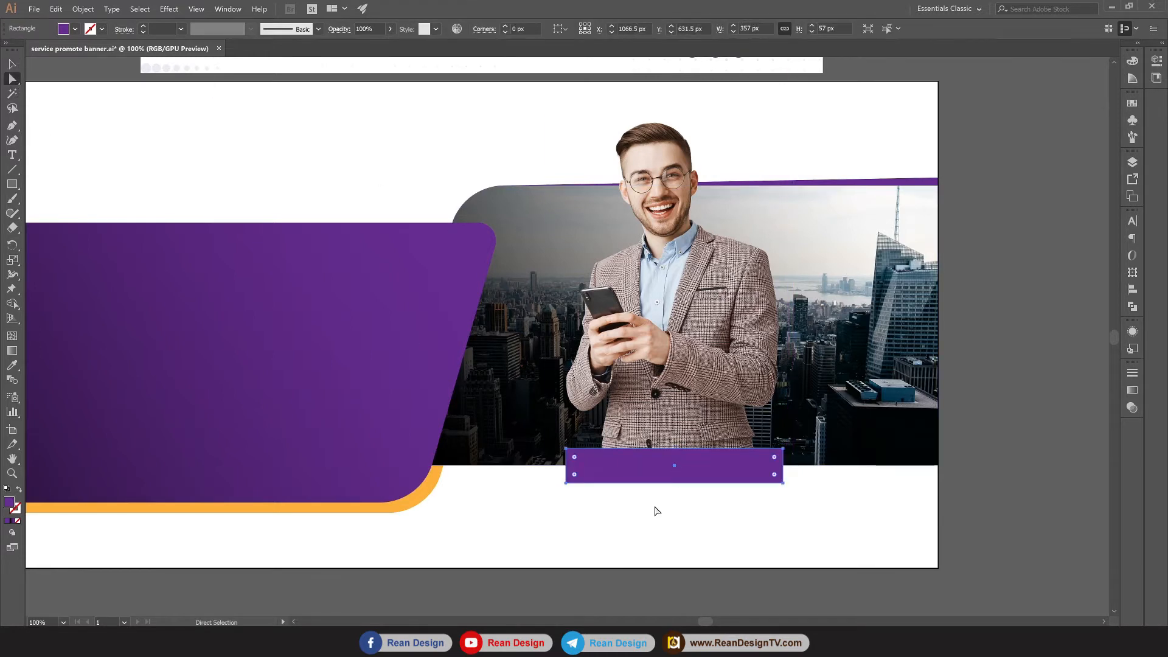
{"action": "left_click", "coordinate": [566, 483]}
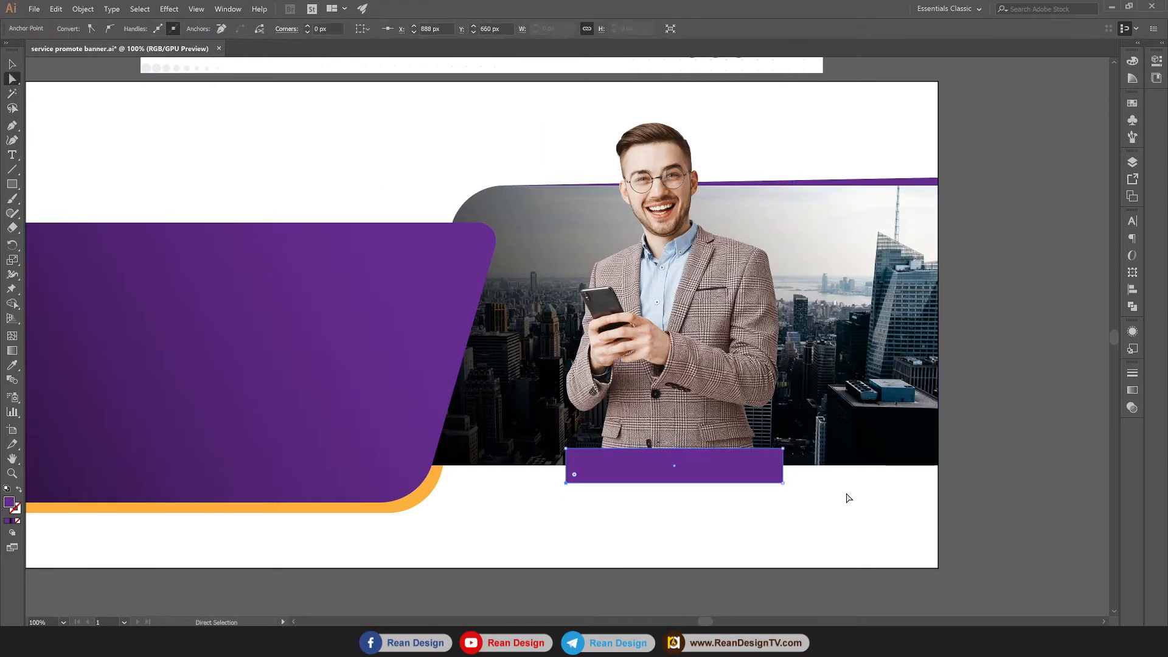
{"action": "left_click", "coordinate": [783, 483], "text": "shift"}
{"action": "left_click_drag", "start_coordinate": [784, 482], "coordinate": [766, 485]}
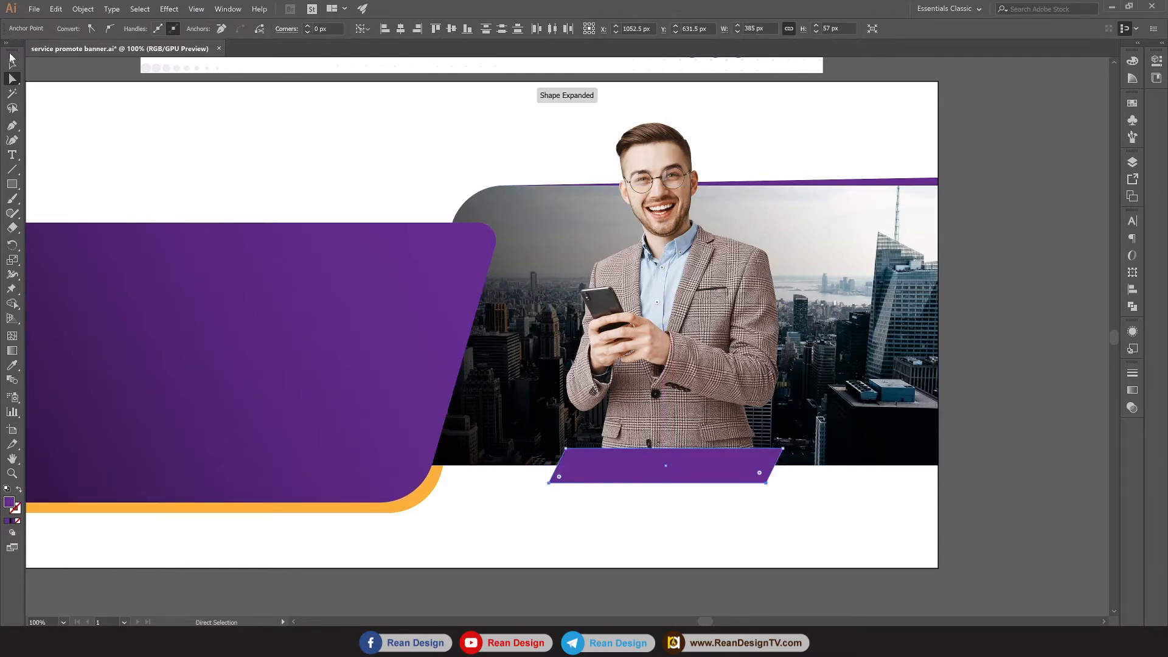
{"action": "left_click", "coordinate": [12, 61]}
{"action": "left_click", "coordinate": [735, 488]}
{"action": "left_click_drag", "start_coordinate": [738, 480], "coordinate": [742, 482]}
Round the parallelogram's upper-left and lower-right corners with a large radius.
{"action": "scroll", "coordinate": [741, 495], "scroll_direction": "up", "scroll_amount": 1}
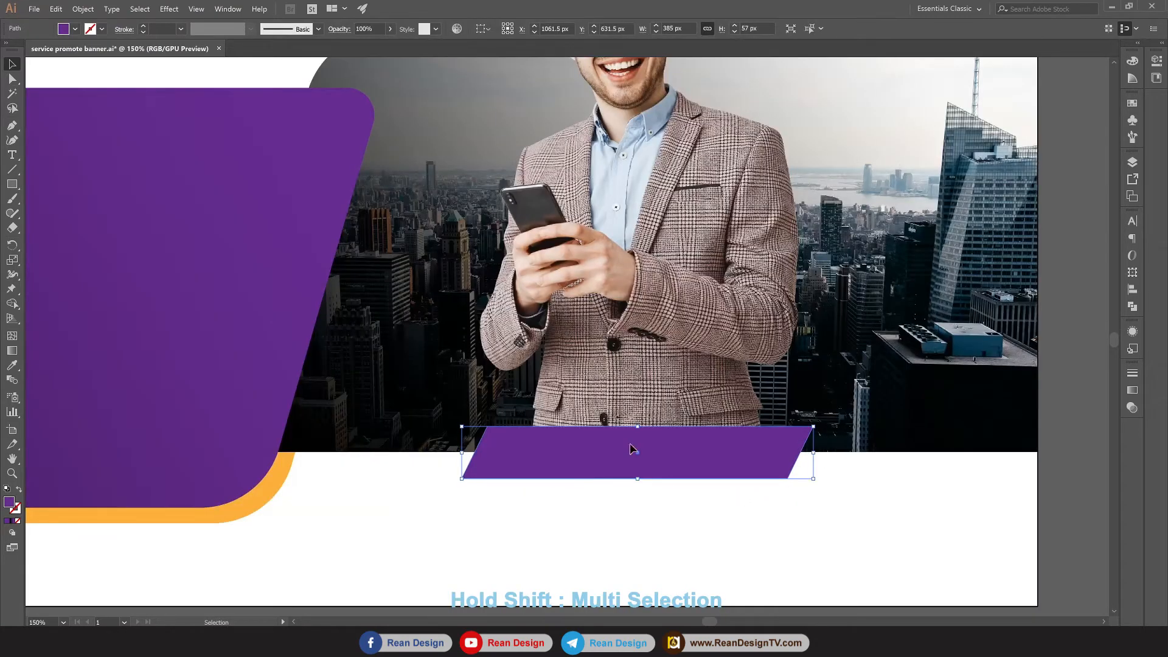
{"action": "left_click", "coordinate": [12, 79]}
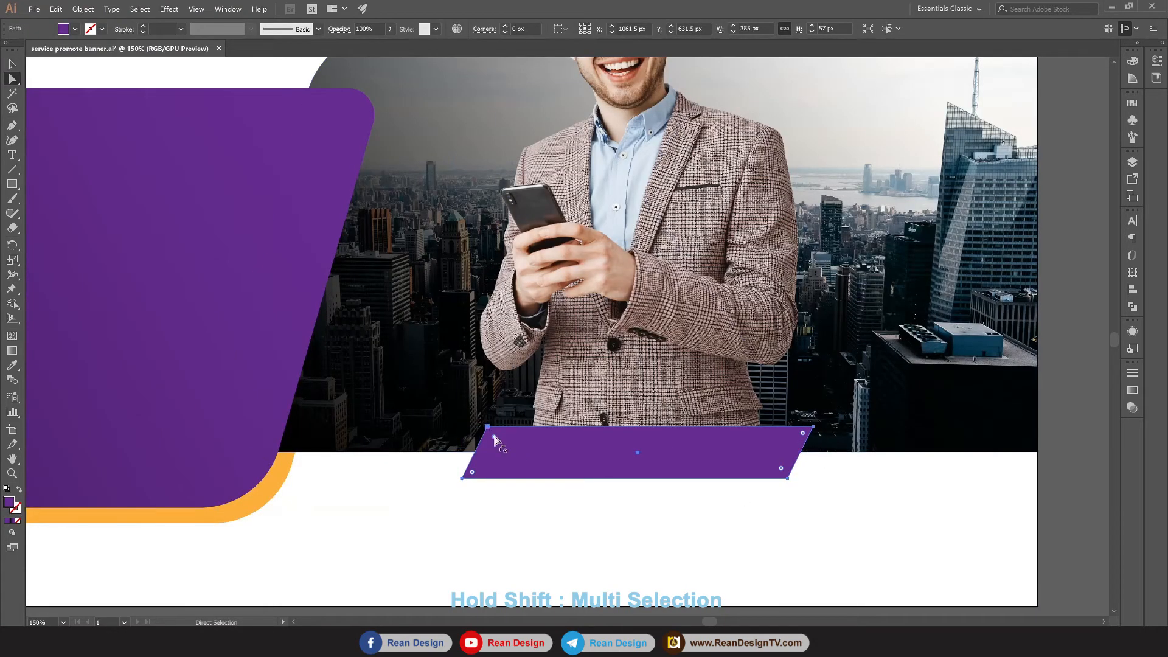
{"action": "left_click_drag", "start_coordinate": [783, 470], "coordinate": [756, 459]}
{"action": "left_click", "coordinate": [538, 28]}
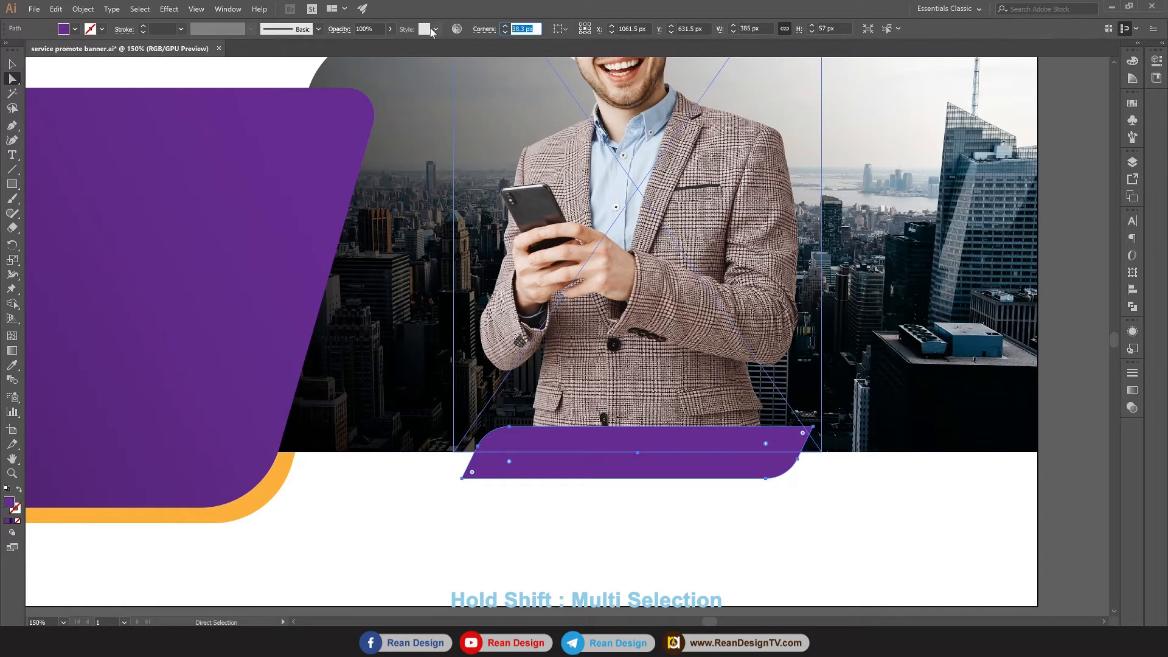
{"action": "left_click", "coordinate": [894, 544]}
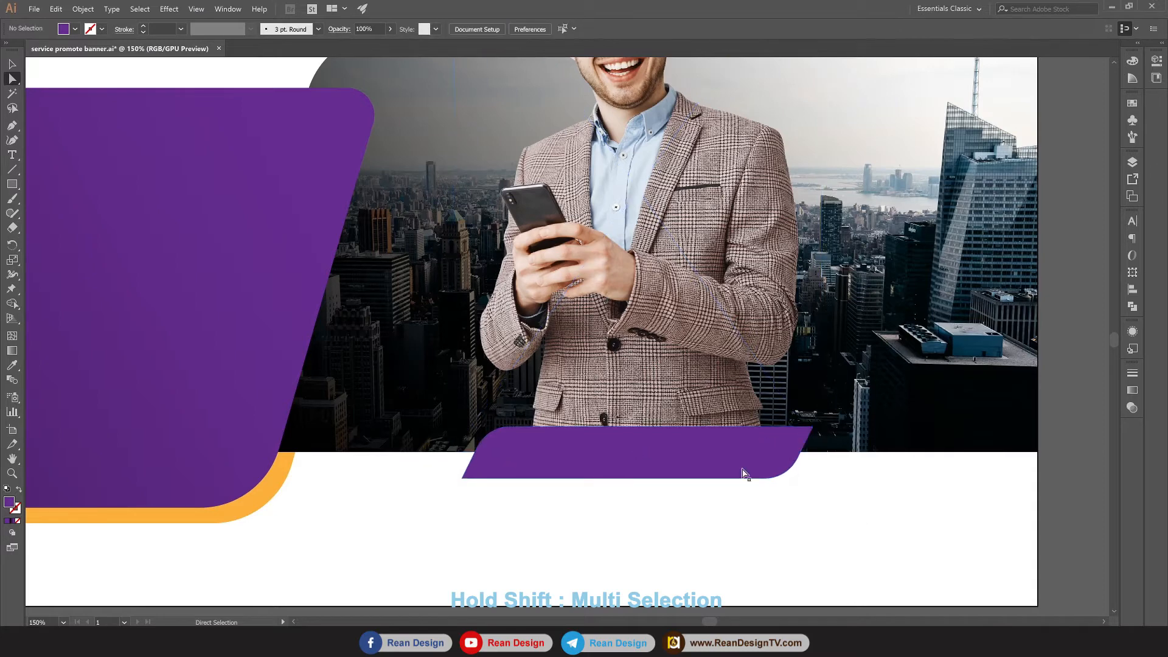
Round the parallelogram's upper-right and lower-left corners with an 8 px radius.
{"action": "left_click", "coordinate": [704, 455]}
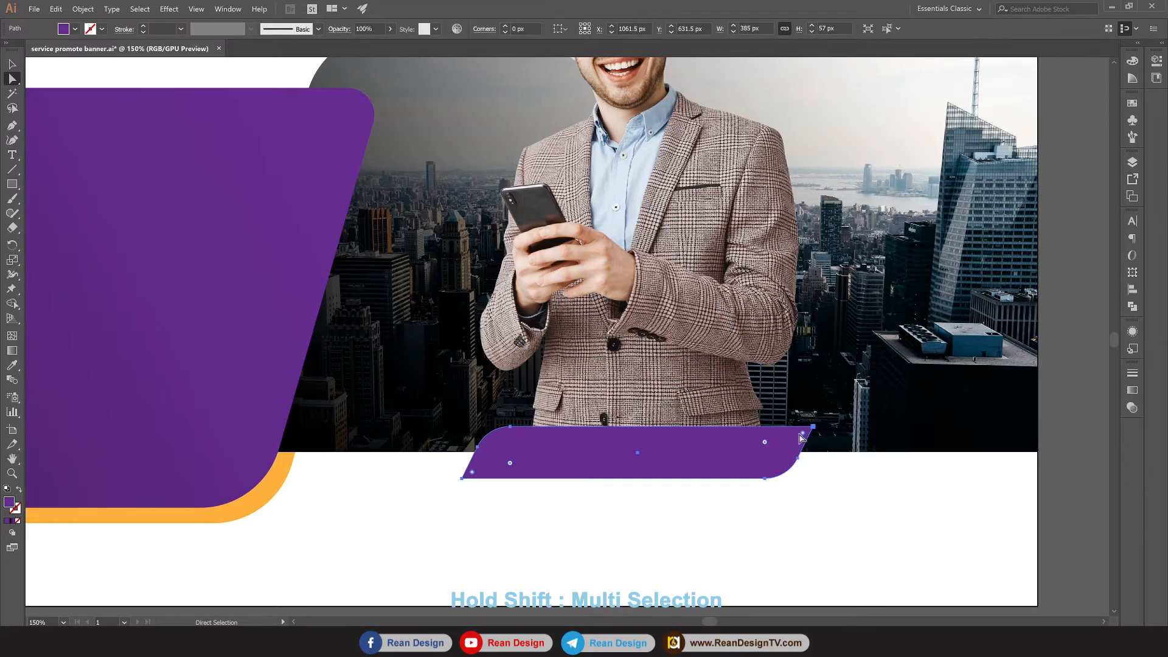
{"action": "left_click_drag", "start_coordinate": [800, 434], "coordinate": [799, 435]}
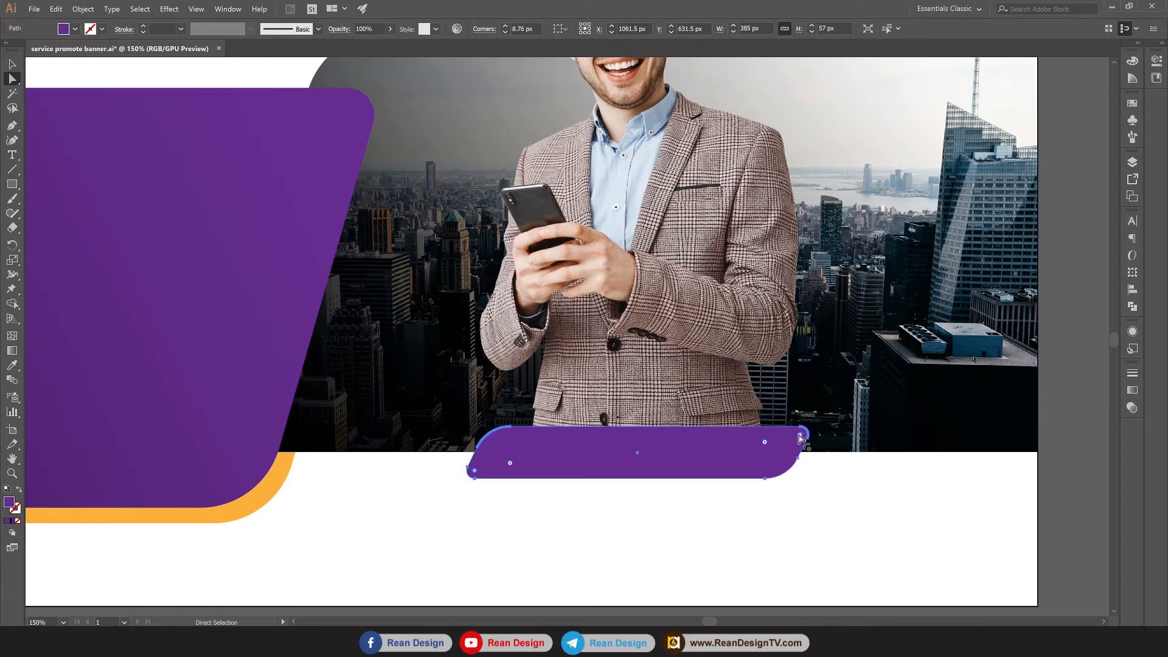
{"action": "left_click", "coordinate": [533, 28]}
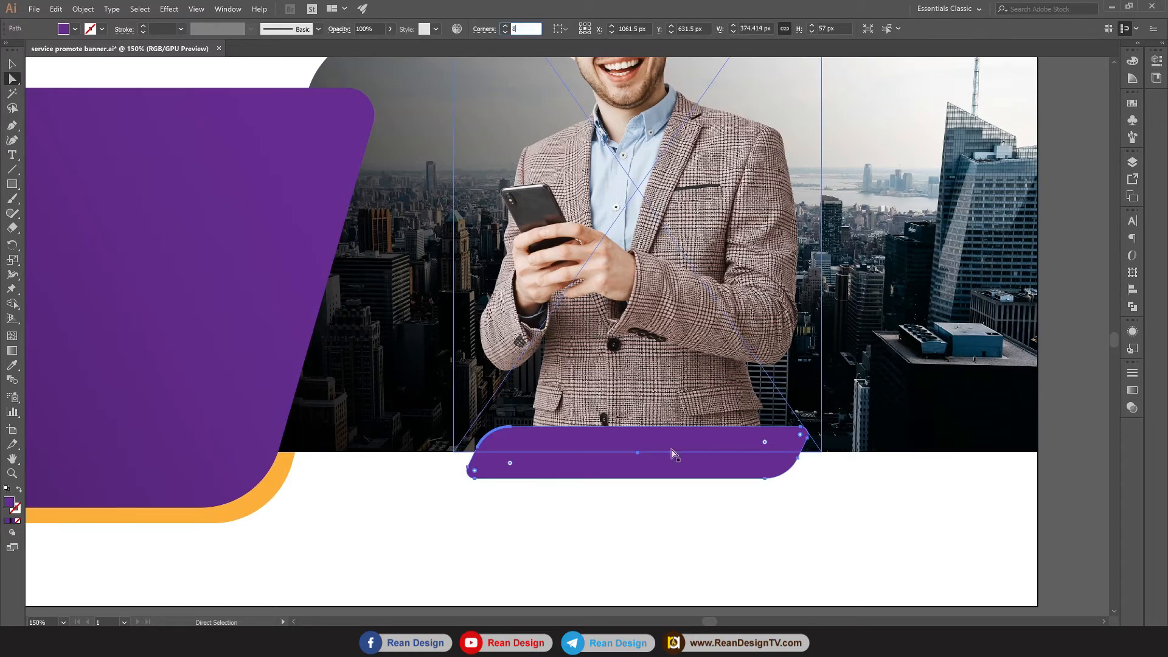
{"action": "left_click", "coordinate": [749, 566]}
{"action": "key", "text": "ctrl+minus"}
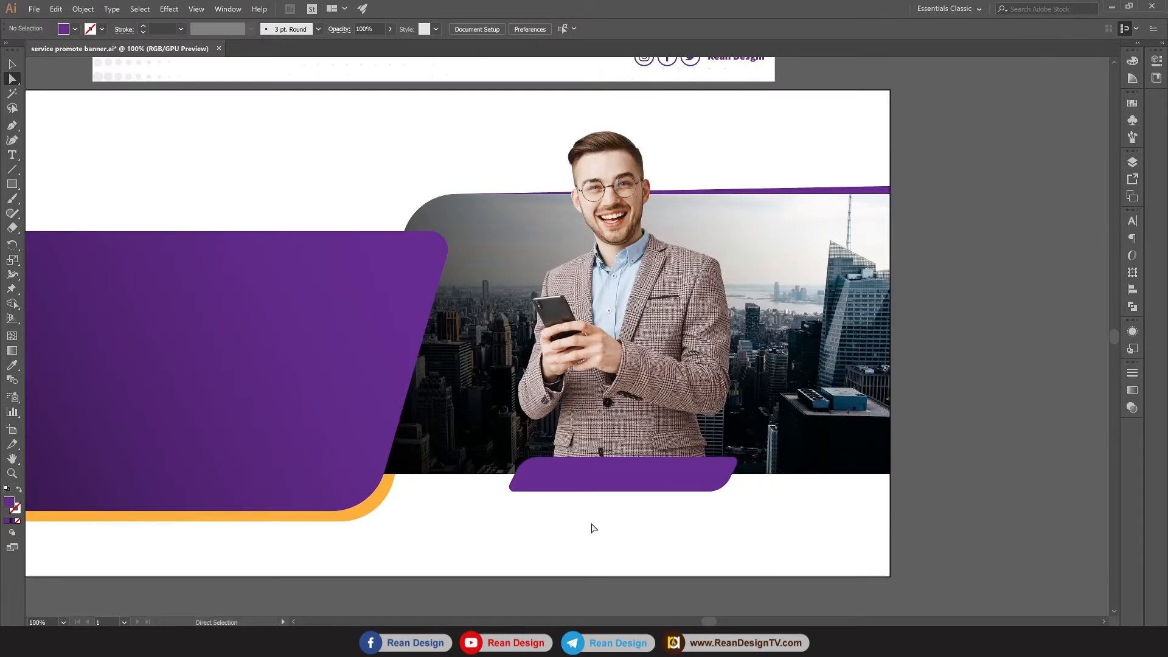
Scale the man image down slightly, keeping it standing at the city photo's lower edge.
{"action": "scroll", "coordinate": [587, 528], "scroll_direction": "down", "scroll_amount": 1}
{"action": "left_click_drag", "start_coordinate": [537, 416], "coordinate": [602, 445]}
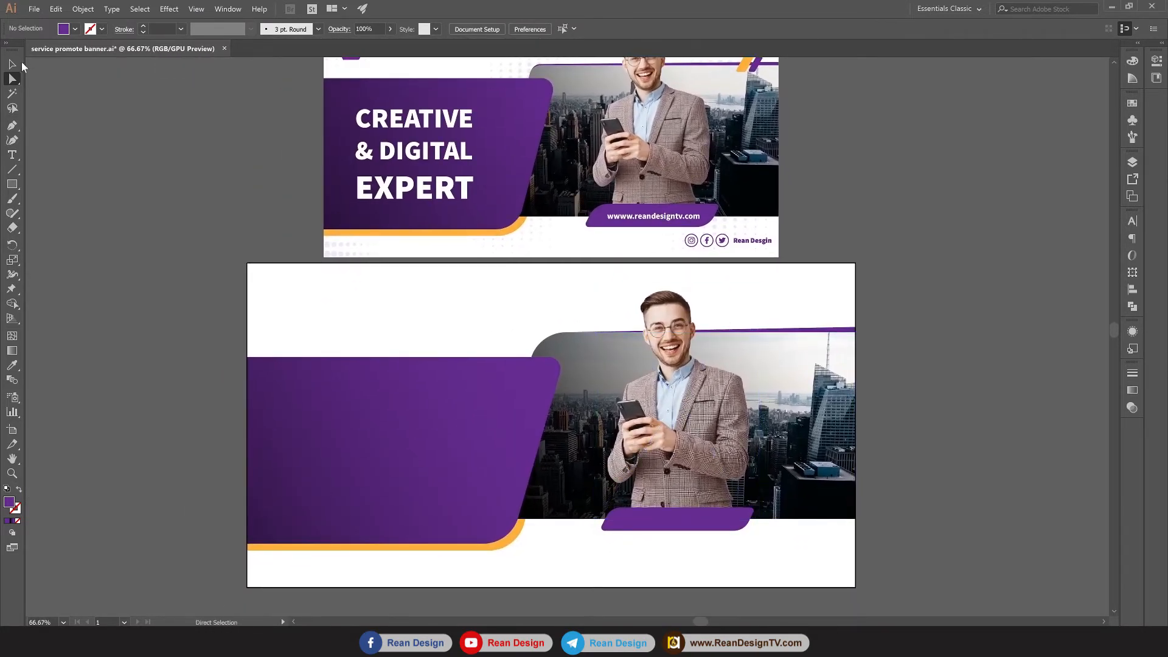
{"action": "scroll", "coordinate": [893, 236], "scroll_direction": "up", "scroll_amount": 2}
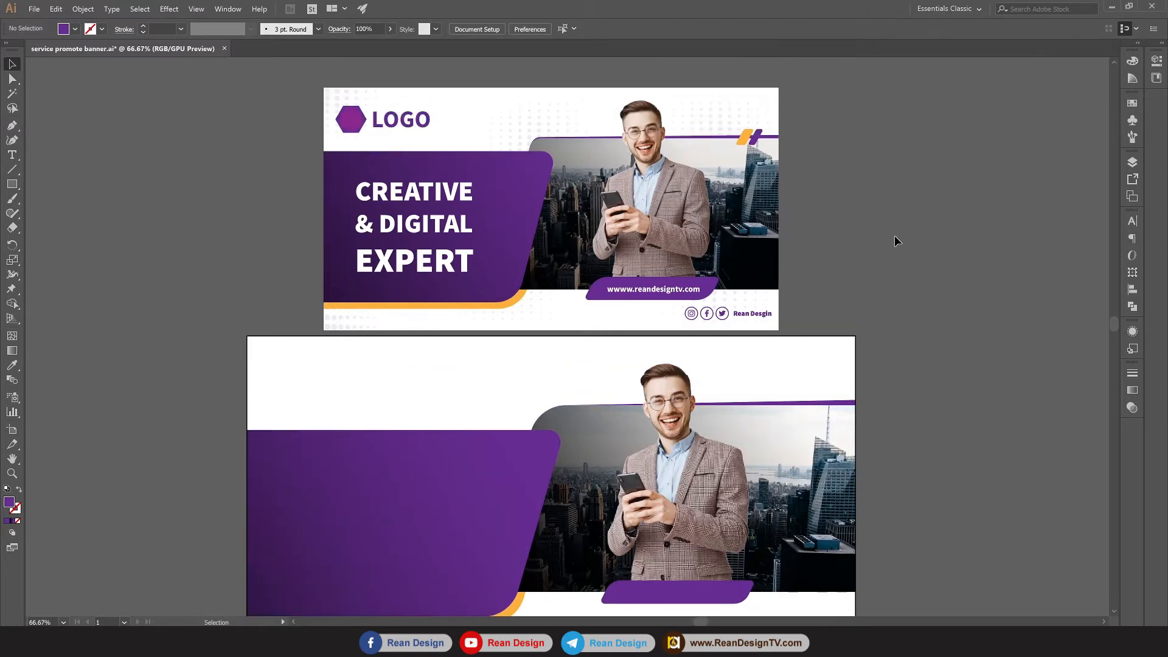
{"action": "scroll", "coordinate": [893, 236], "scroll_direction": "down", "scroll_amount": 2}
{"action": "left_click", "coordinate": [689, 391]}
{"action": "scroll", "coordinate": [689, 391], "scroll_direction": "up", "scroll_amount": 1}
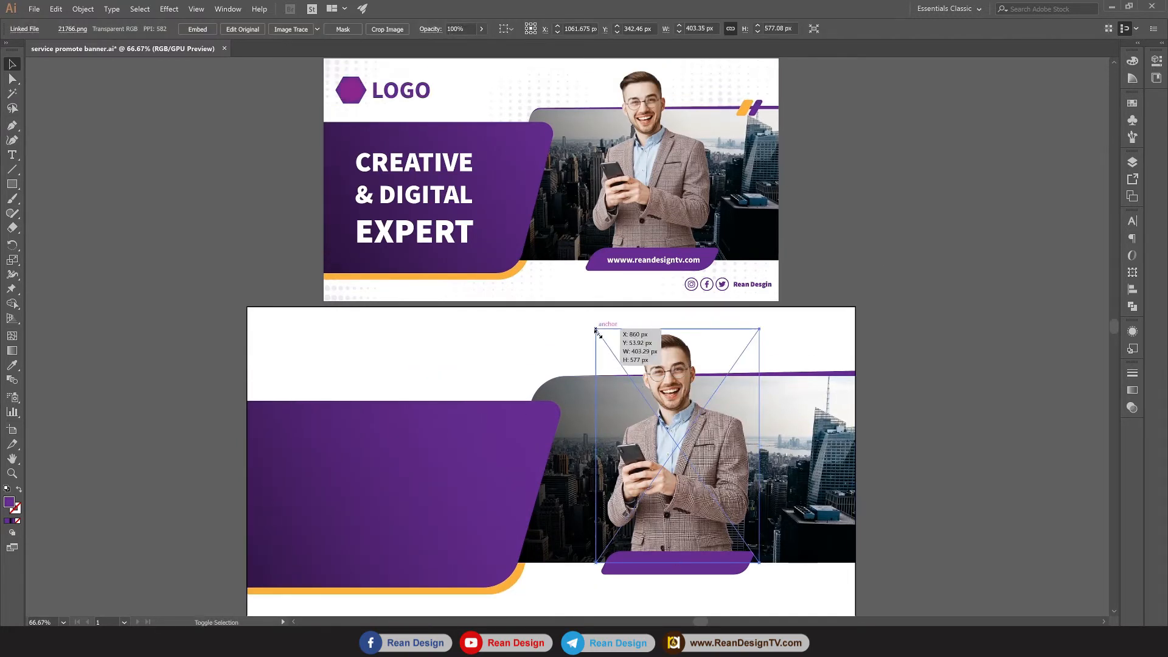
{"action": "left_click_drag", "start_coordinate": [596, 329], "coordinate": [599, 335]}
{"action": "left_click", "coordinate": [1021, 369]}
Place a text line on the large purple panel in Source Sans Variable at 72 pt with its weight set to 900.
{"action": "scroll", "coordinate": [1021, 368], "scroll_direction": "down", "scroll_amount": 1}
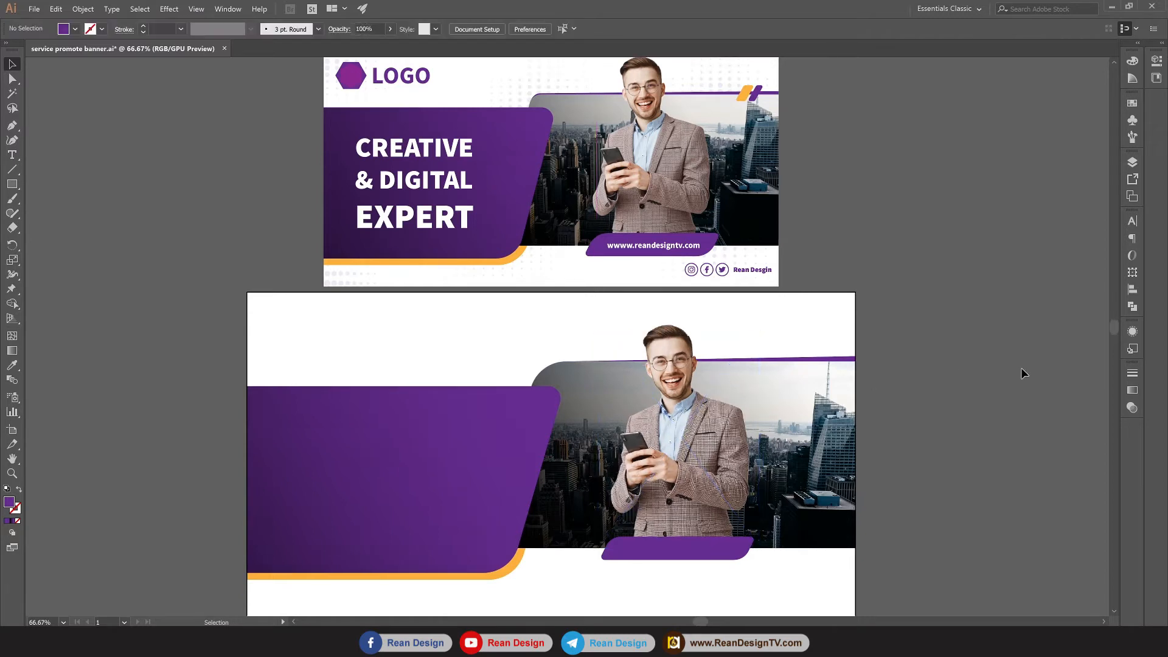
{"action": "left_click_drag", "start_coordinate": [959, 278], "coordinate": [929, 245]}
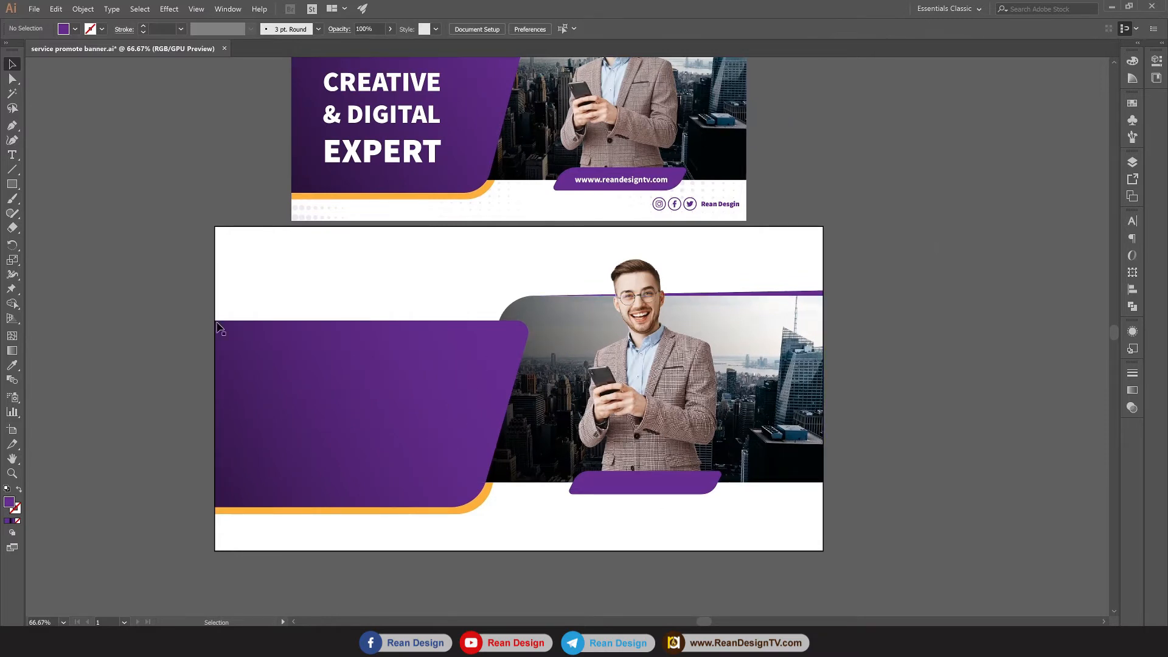
{"action": "key", "text": "t"}
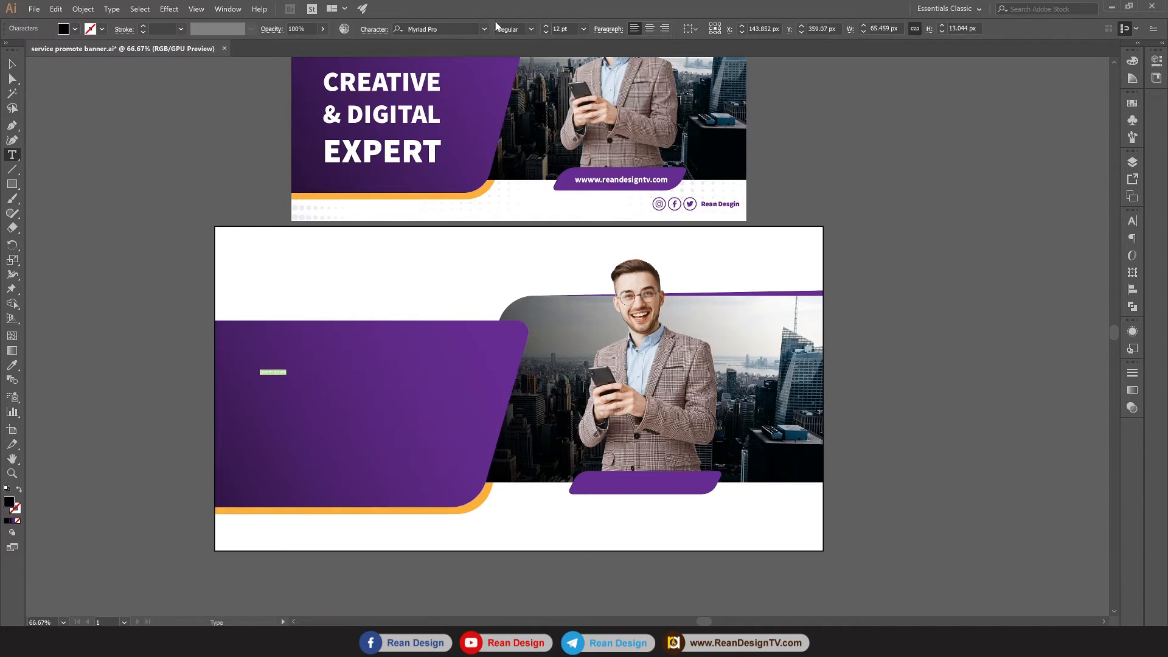
{"action": "left_click", "coordinate": [485, 29]}
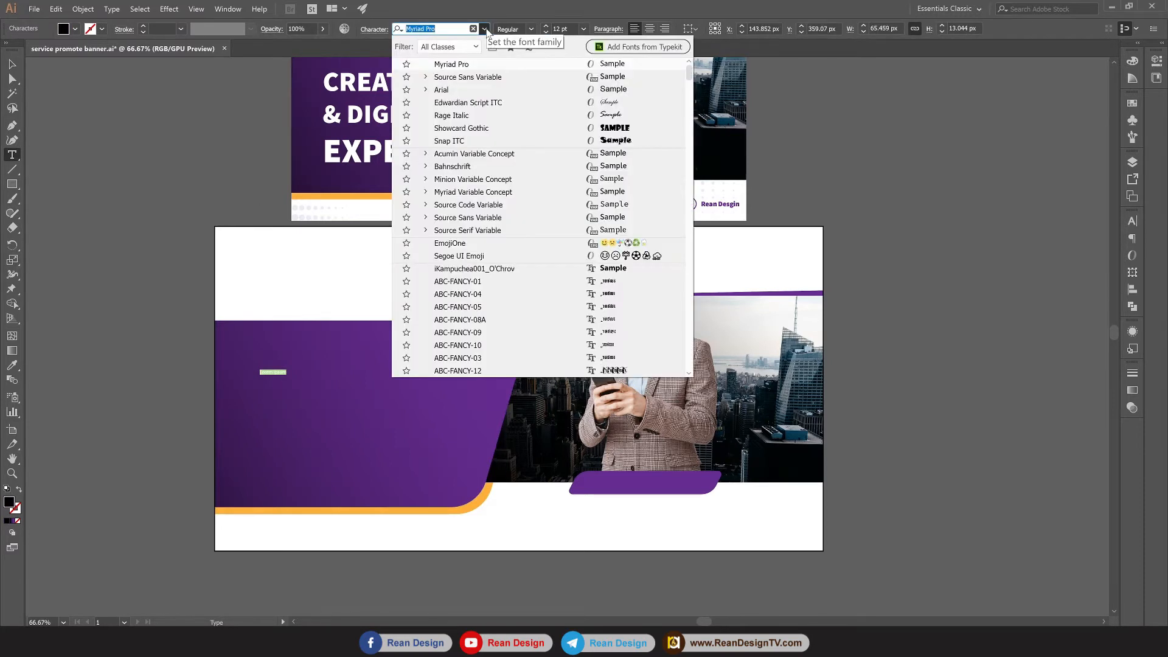
{"action": "left_click", "coordinate": [475, 218]}
{"action": "left_click", "coordinate": [553, 29]}
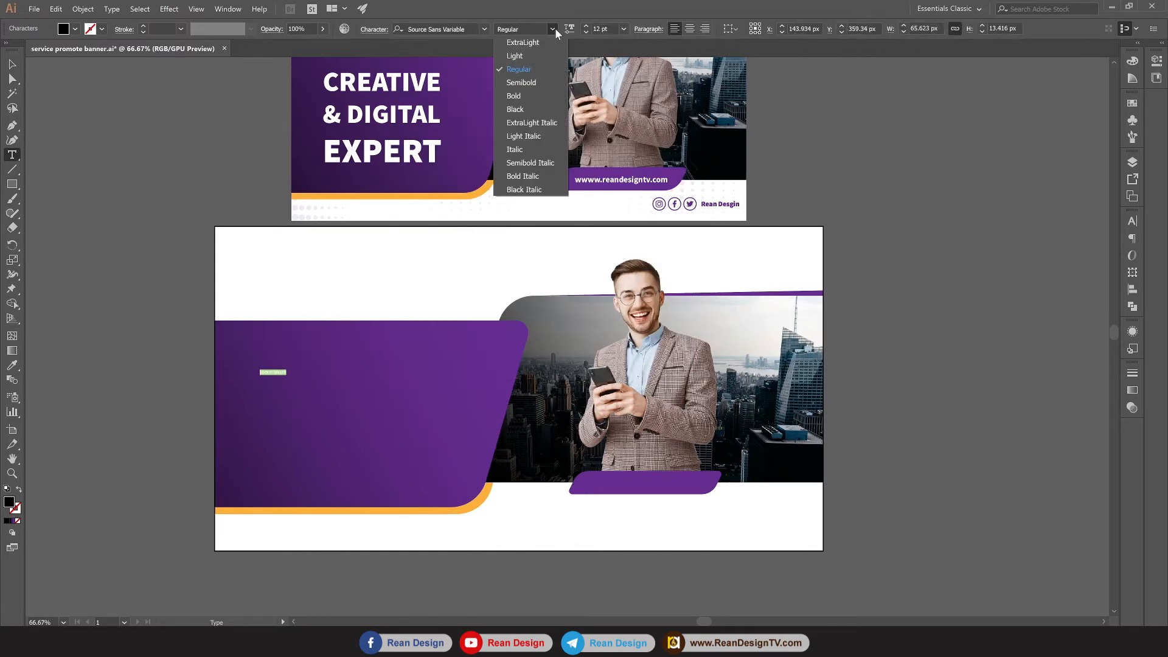
{"action": "left_click", "coordinate": [552, 93]}
{"action": "left_click", "coordinate": [624, 30]}
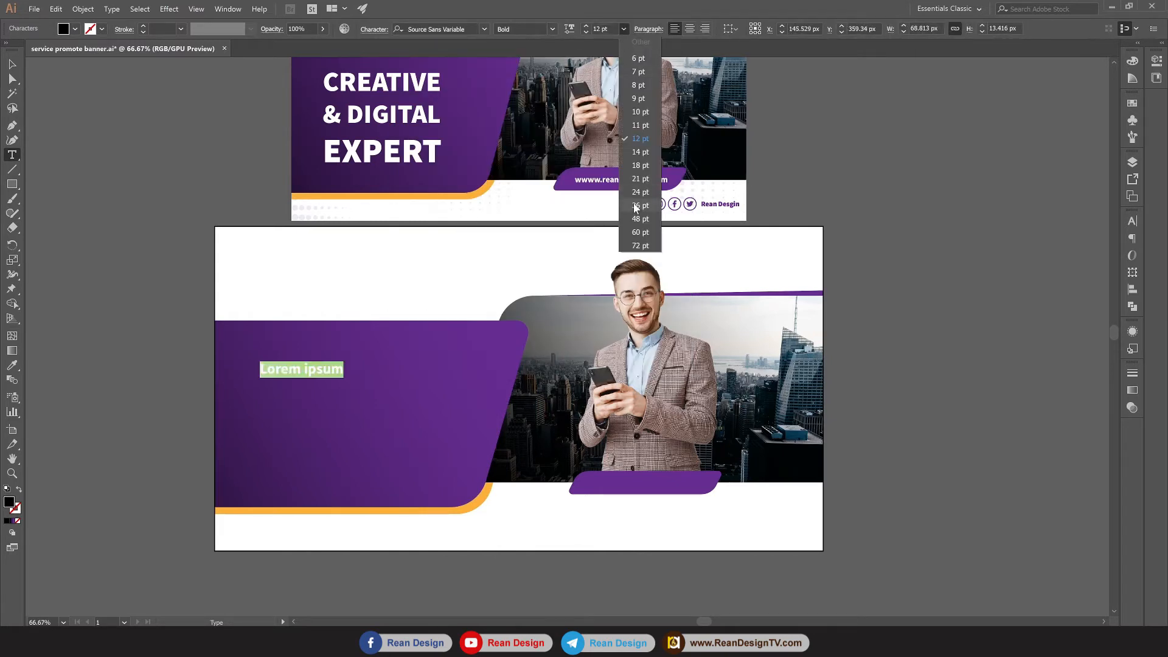
{"action": "left_click", "coordinate": [639, 243]}
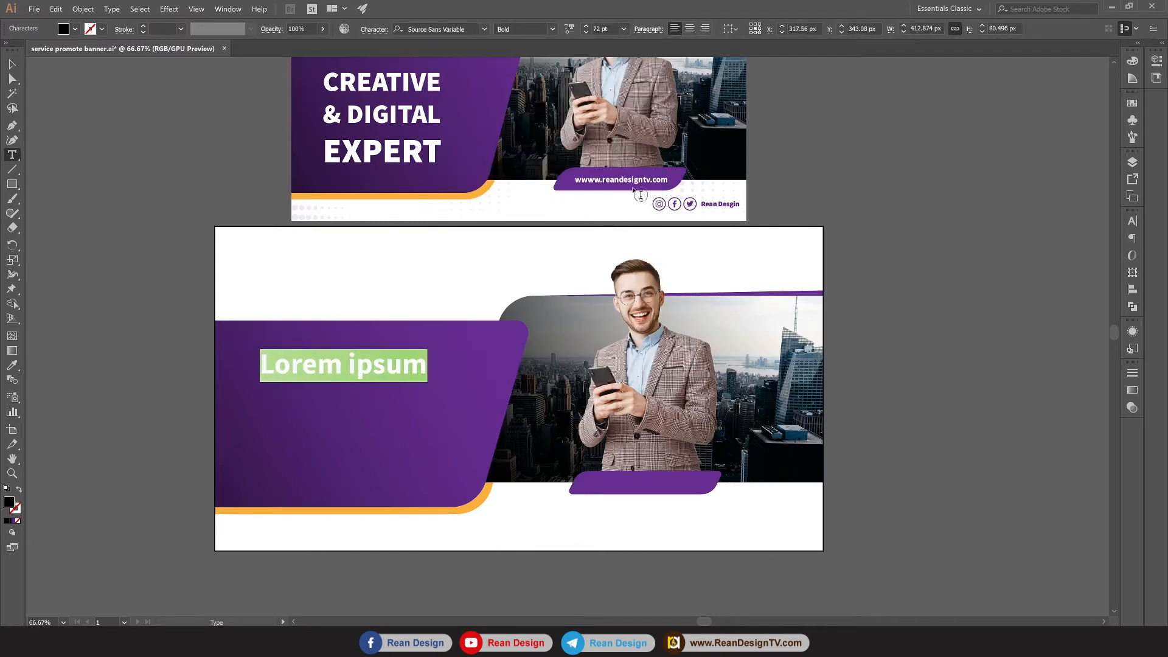
{"action": "left_click", "coordinate": [570, 29]}
{"action": "left_click", "coordinate": [530, 64]}
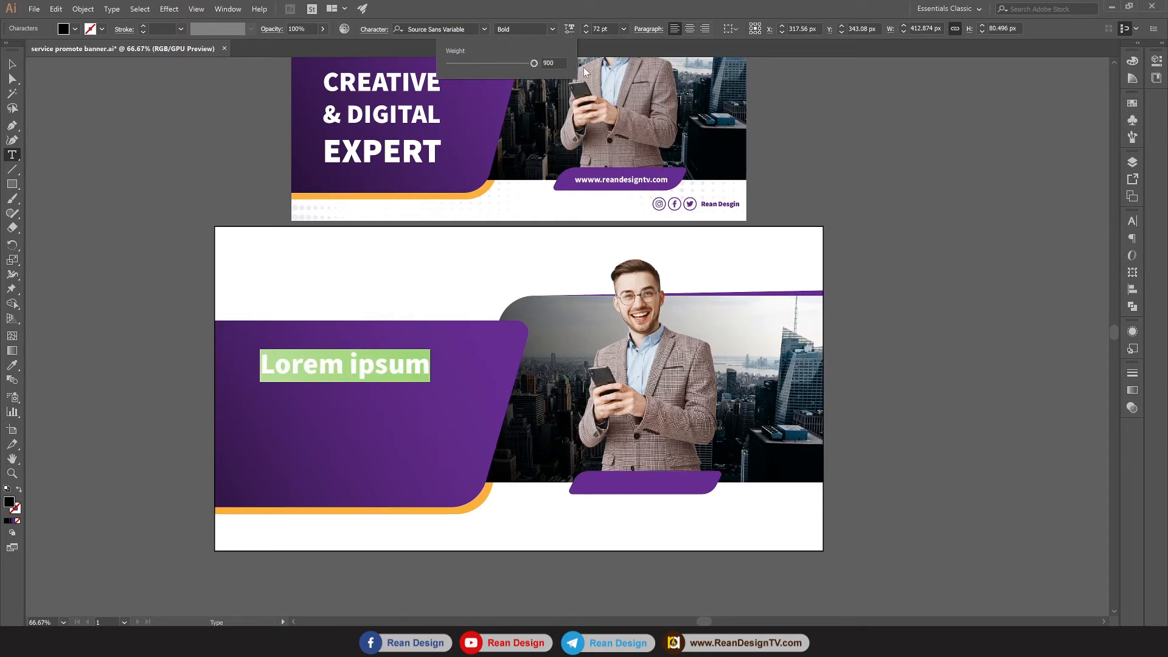
Fill the placeholder text on the purple panel with white.
{"action": "scroll", "coordinate": [323, 330], "scroll_direction": "up", "scroll_amount": 2}
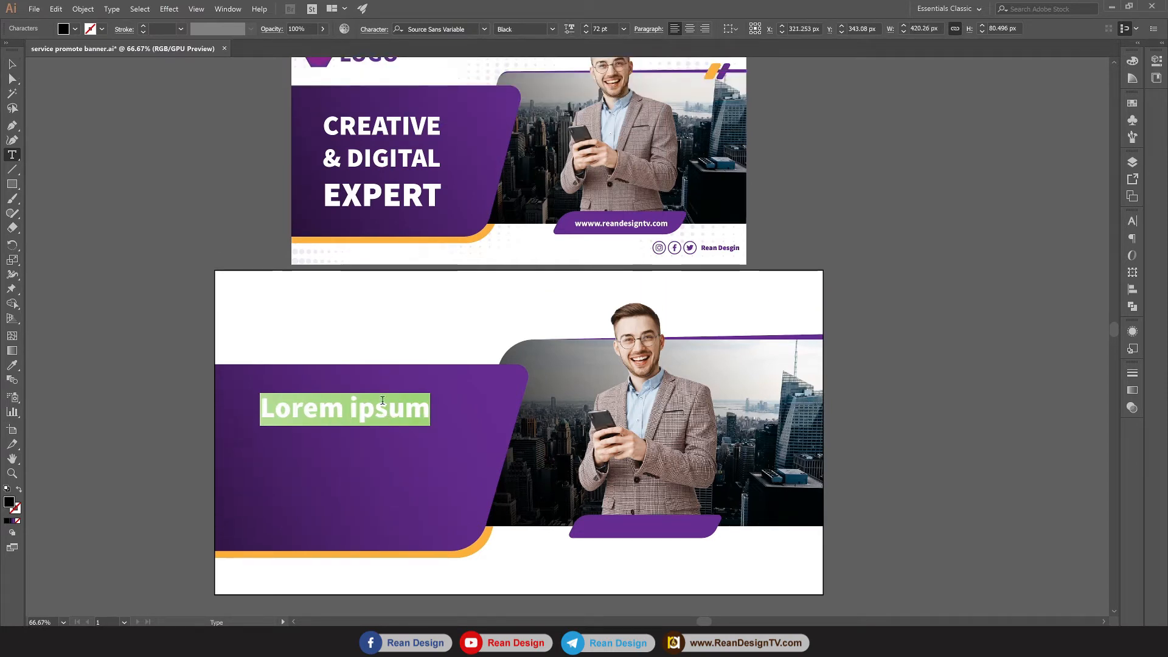
{"action": "left_click_drag", "start_coordinate": [389, 367], "coordinate": [405, 370]}
{"action": "key", "text": "ctrl+a"}
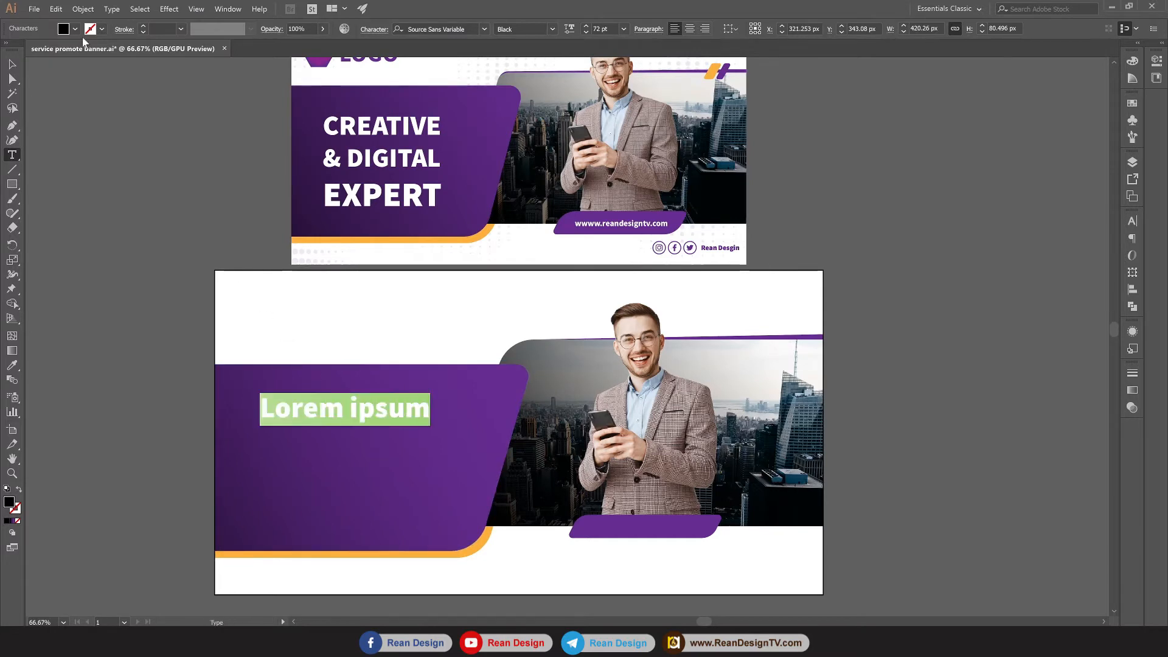
{"action": "left_click", "coordinate": [75, 29]}
{"action": "left_click", "coordinate": [25, 50]}
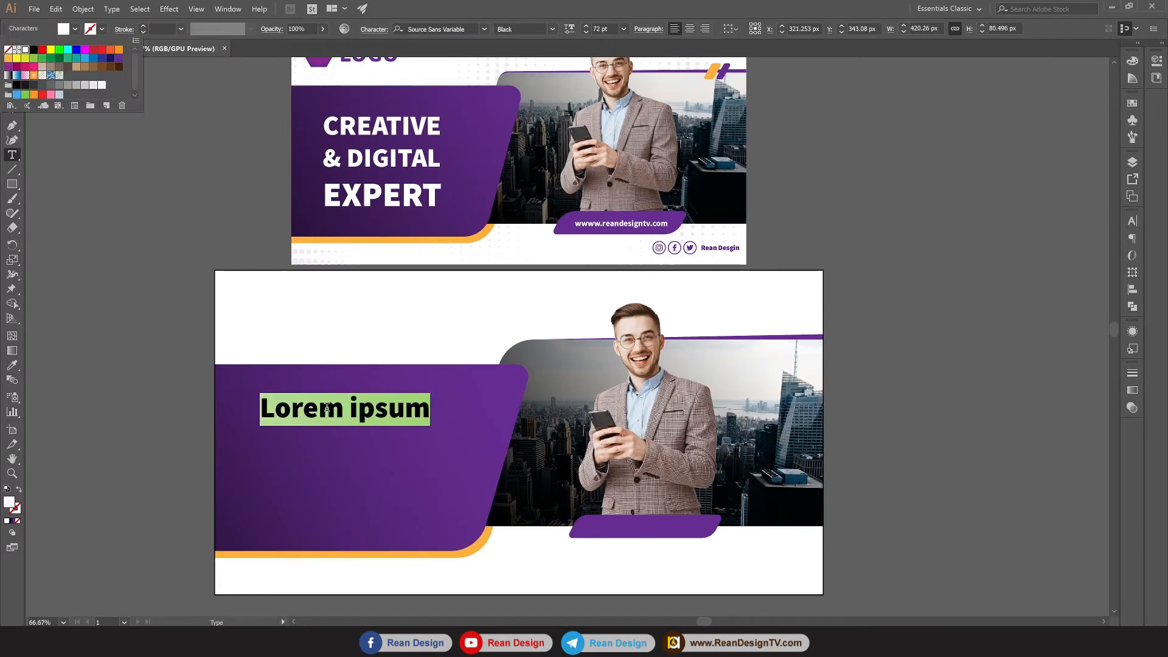
{"action": "key", "text": "Escape"}
Replace the placeholder text with "CREATIVE" and "& DIGITAL" on two lines.
{"action": "type", "text": "C"}
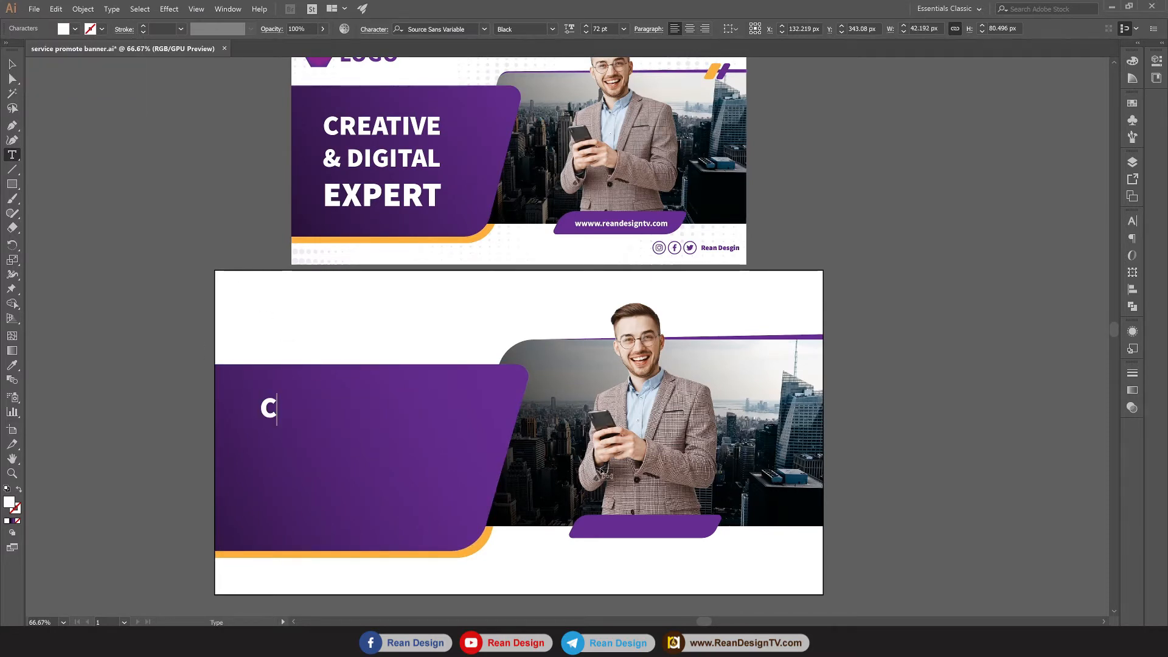
{"action": "type", "text": "REATIVE "}
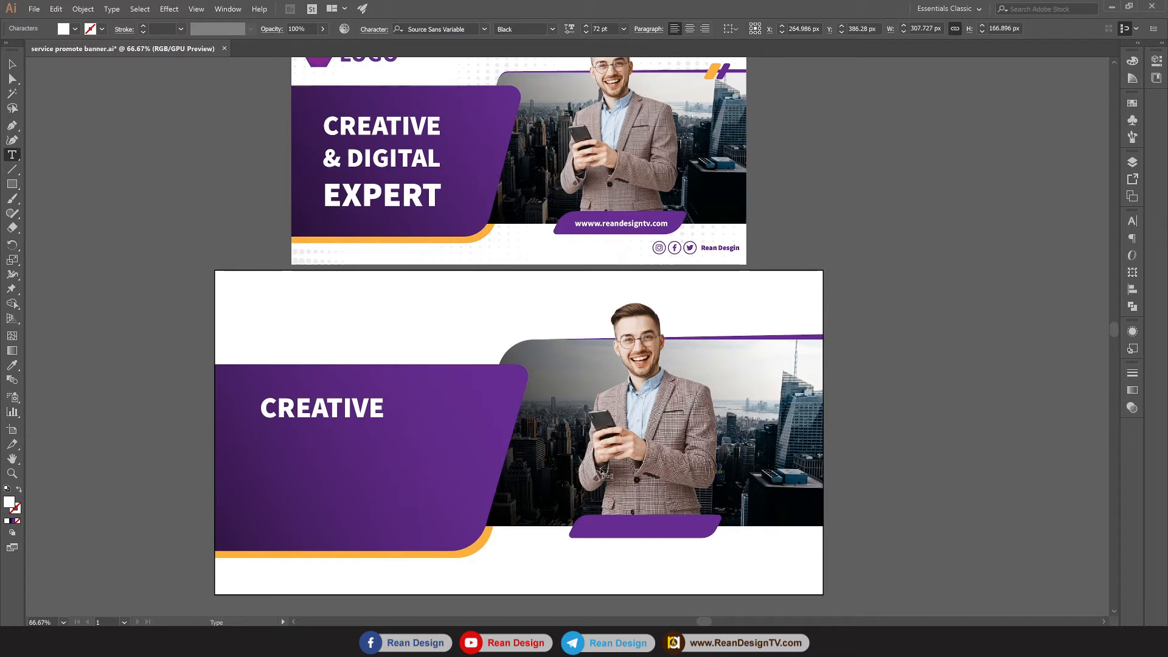
{"action": "type", "text": "& DI"}
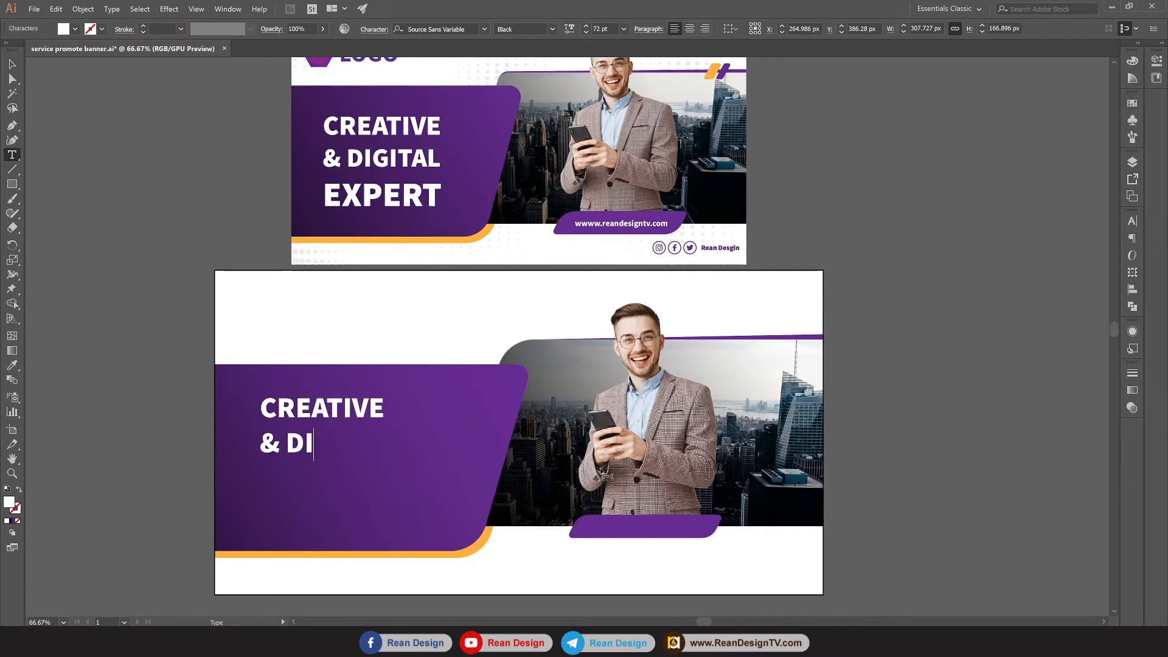
{"action": "type", "text": "GITAL"}
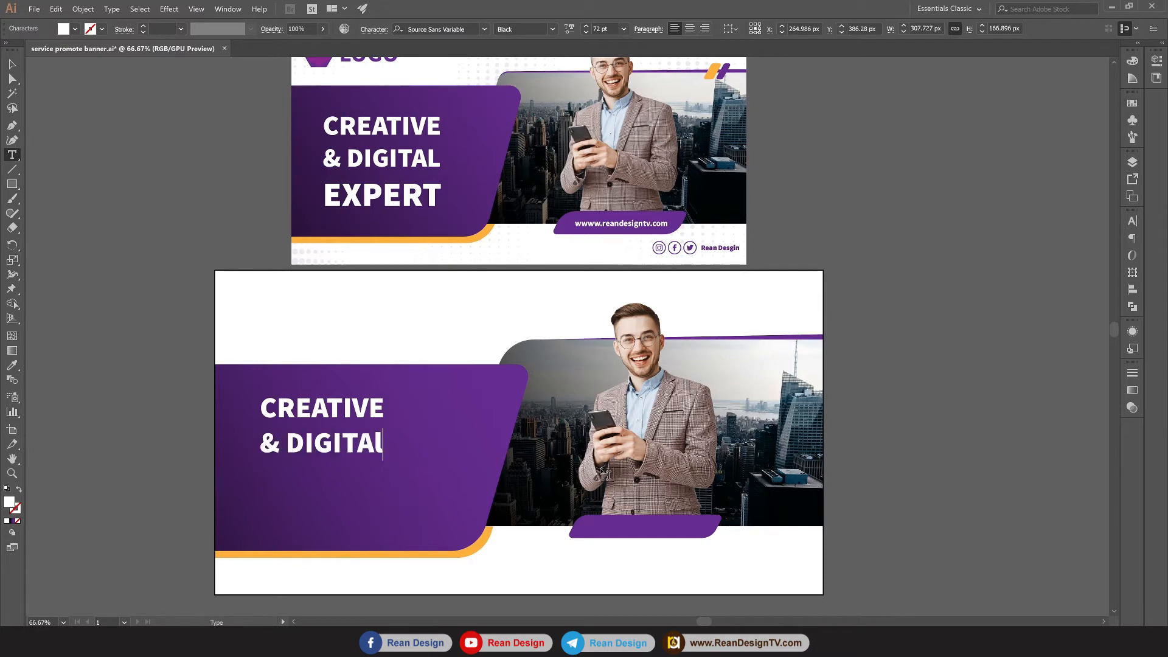
{"action": "key", "text": "BackSpace"}
{"action": "type", "text": "L"}
Set the word CREATIVE to a 75 pt font size with 86 pt leading.
{"action": "left_click_drag", "start_coordinate": [275, 448], "coordinate": [239, 444]}
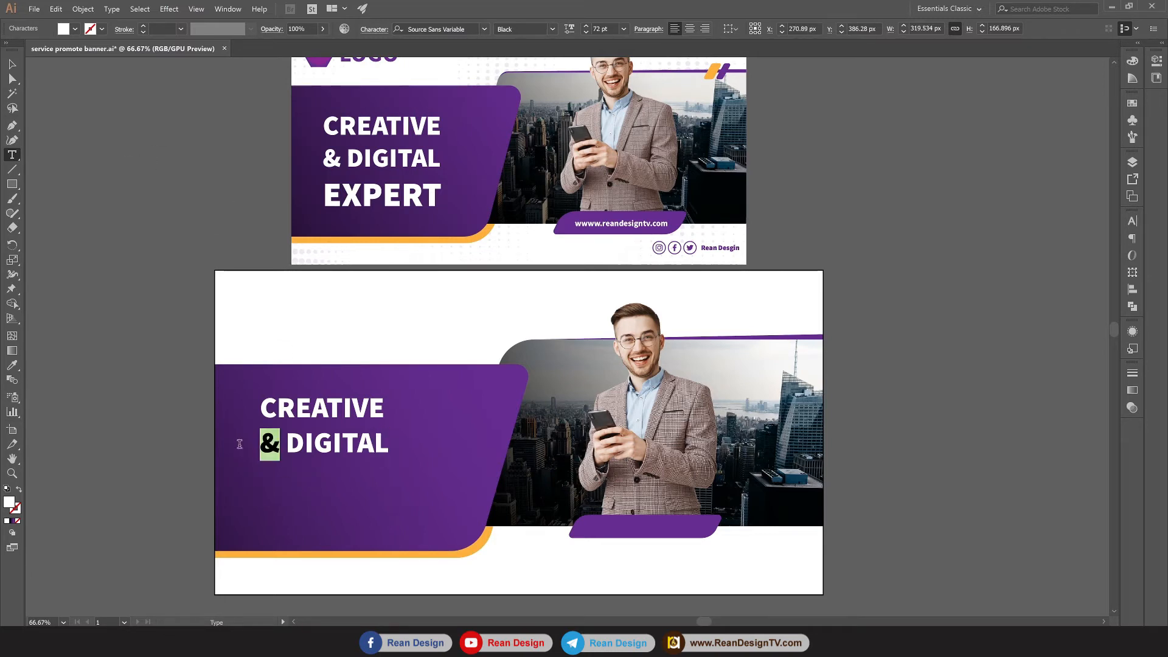
{"action": "left_click", "coordinate": [354, 447]}
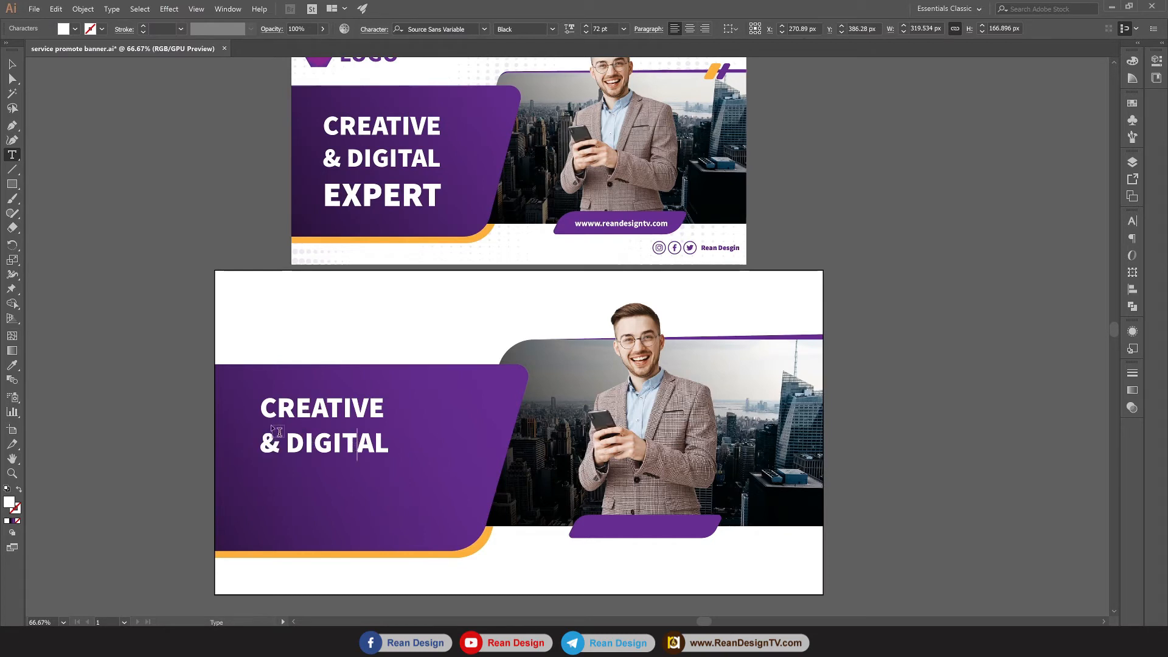
{"action": "left_click_drag", "start_coordinate": [261, 409], "coordinate": [391, 412]}
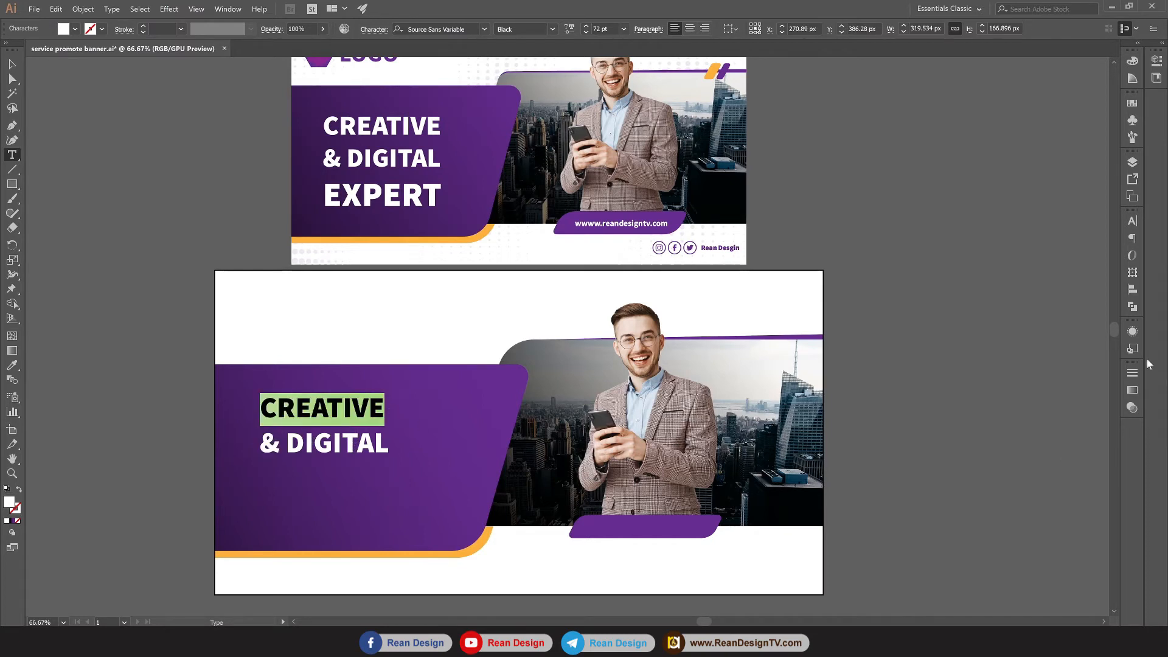
{"action": "key", "text": "ctrl+t"}
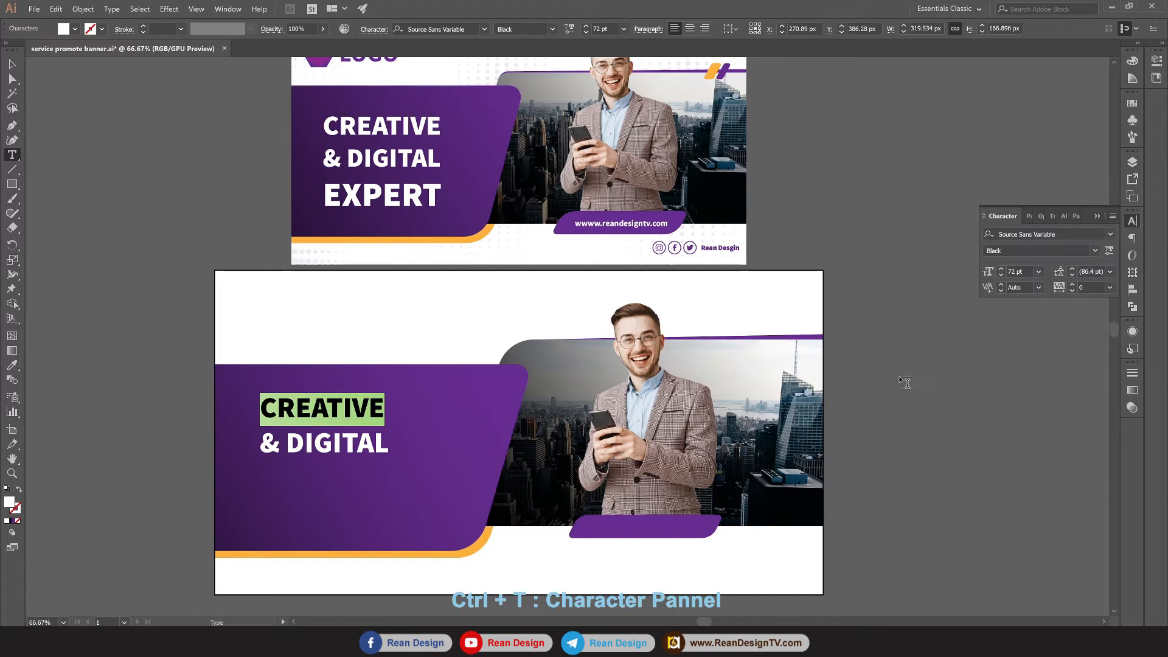
{"action": "left_click", "coordinate": [1073, 272]}
{"action": "left_click", "coordinate": [1073, 275]}
{"action": "left_click", "coordinate": [1073, 275]}
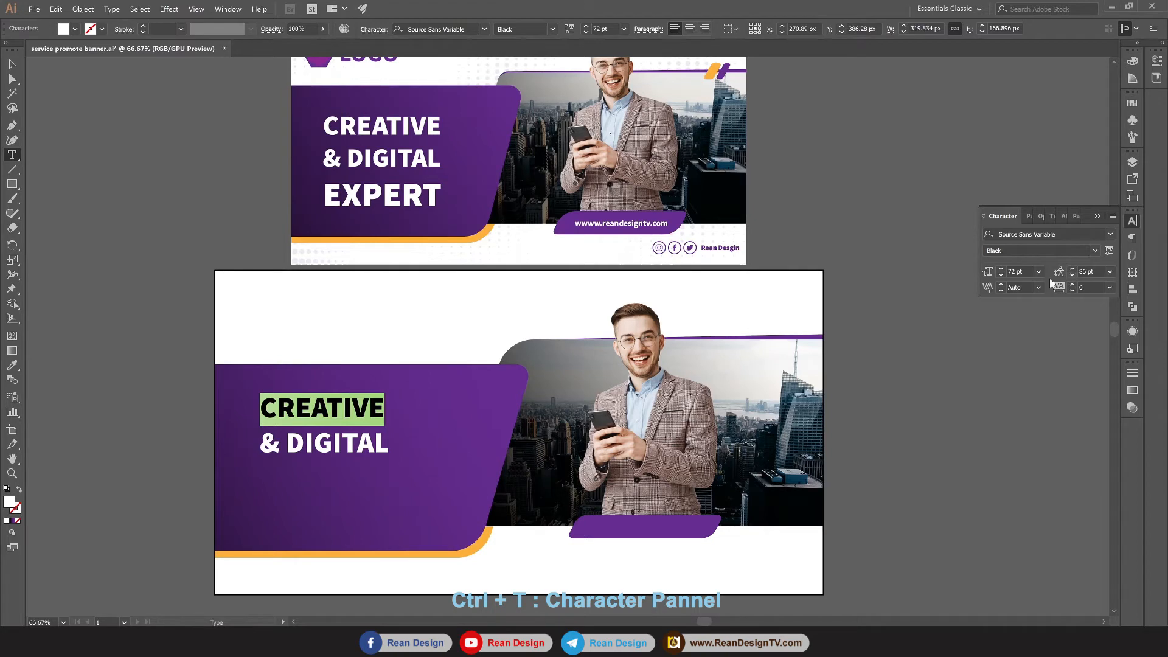
{"action": "left_click", "coordinate": [1001, 270]}
{"action": "left_click", "coordinate": [1001, 269]}
{"action": "left_click", "coordinate": [1002, 269]}
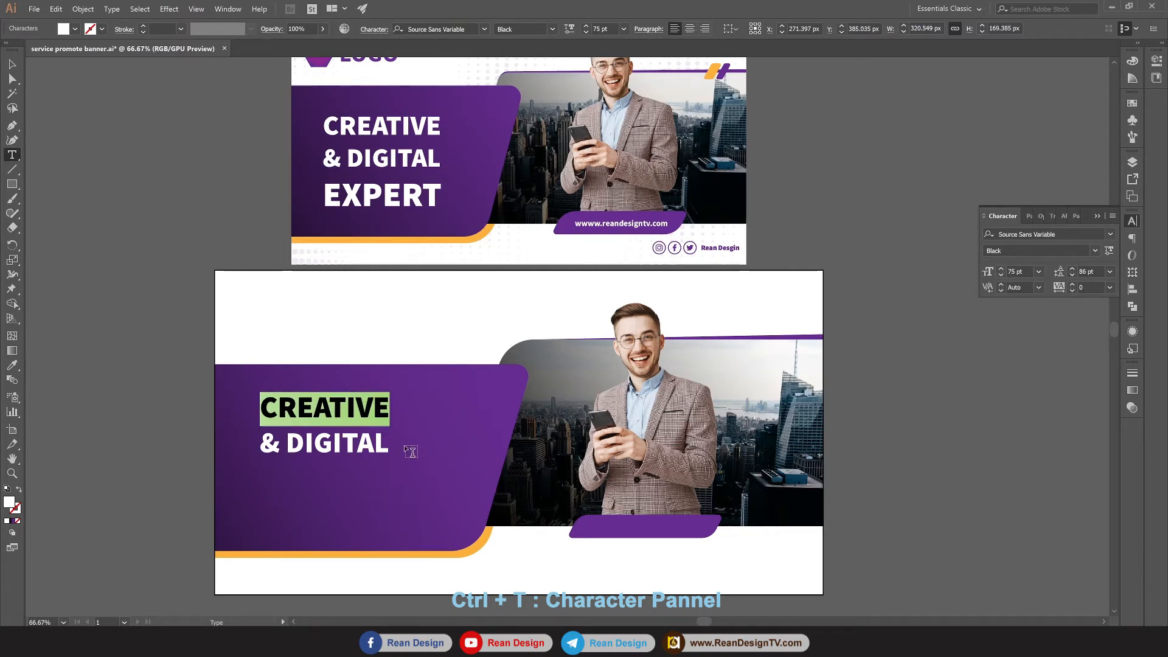
Set the leading of the whole two-line headline to 81 pt.
{"action": "left_click", "coordinate": [342, 453]}
{"action": "left_click_drag", "start_coordinate": [342, 453], "coordinate": [371, 450]}
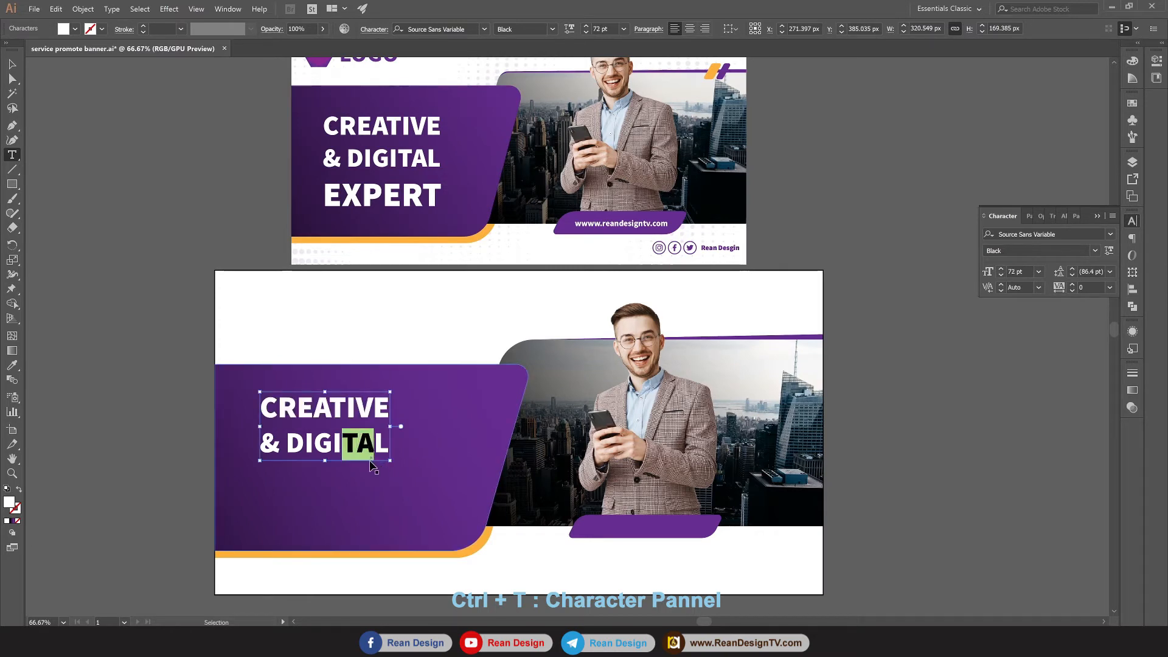
{"action": "key", "text": "ctrl+a"}
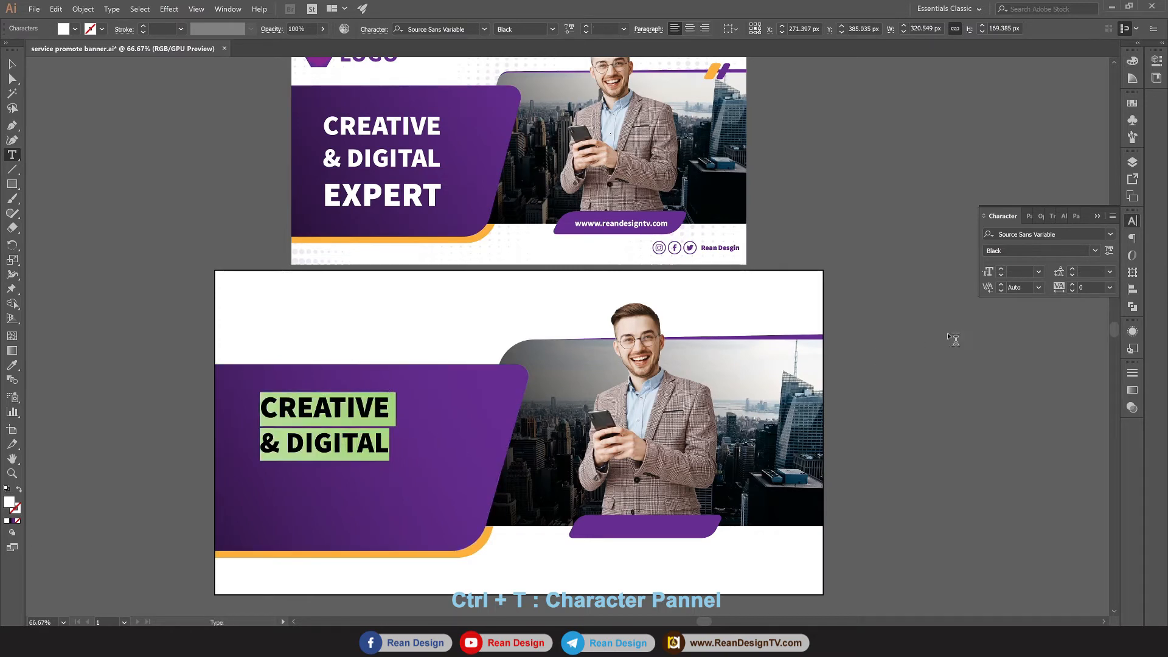
{"action": "left_click", "coordinate": [1072, 270]}
{"action": "left_click", "coordinate": [1073, 270]}
{"action": "left_click", "coordinate": [1072, 270]}
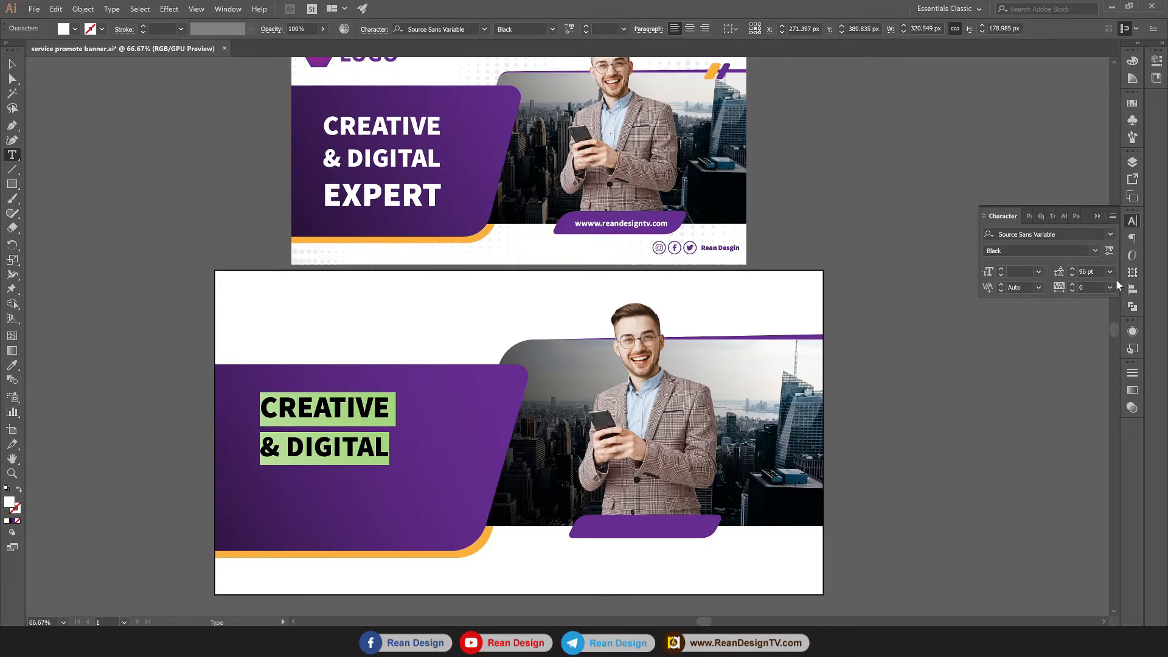
{"action": "left_click", "coordinate": [1073, 275]}
{"action": "left_click", "coordinate": [1073, 275]}
{"action": "left_click", "coordinate": [1073, 275]}
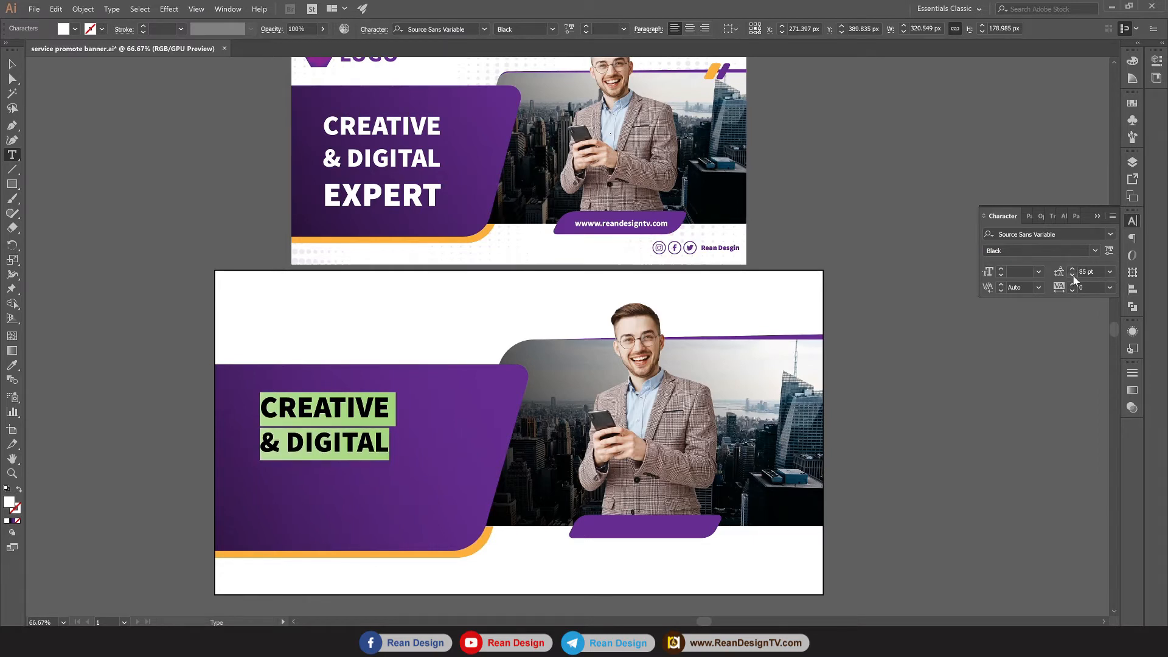
{"action": "left_click", "coordinate": [1073, 275]}
{"action": "left_click", "coordinate": [1073, 275]}
{"action": "left_click", "coordinate": [1073, 275]}
{"action": "left_click", "coordinate": [1073, 275]}
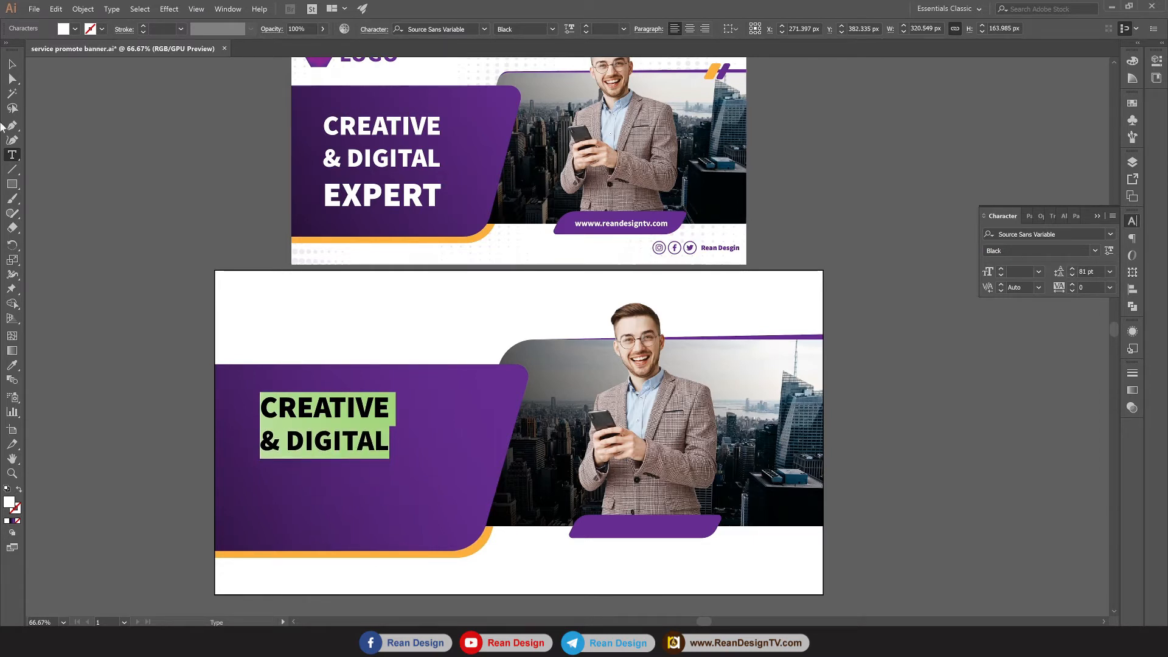
{"action": "left_click", "coordinate": [11, 64]}
{"action": "scroll", "coordinate": [195, 277], "scroll_direction": "down", "scroll_amount": 1}
{"action": "left_click", "coordinate": [181, 281]}
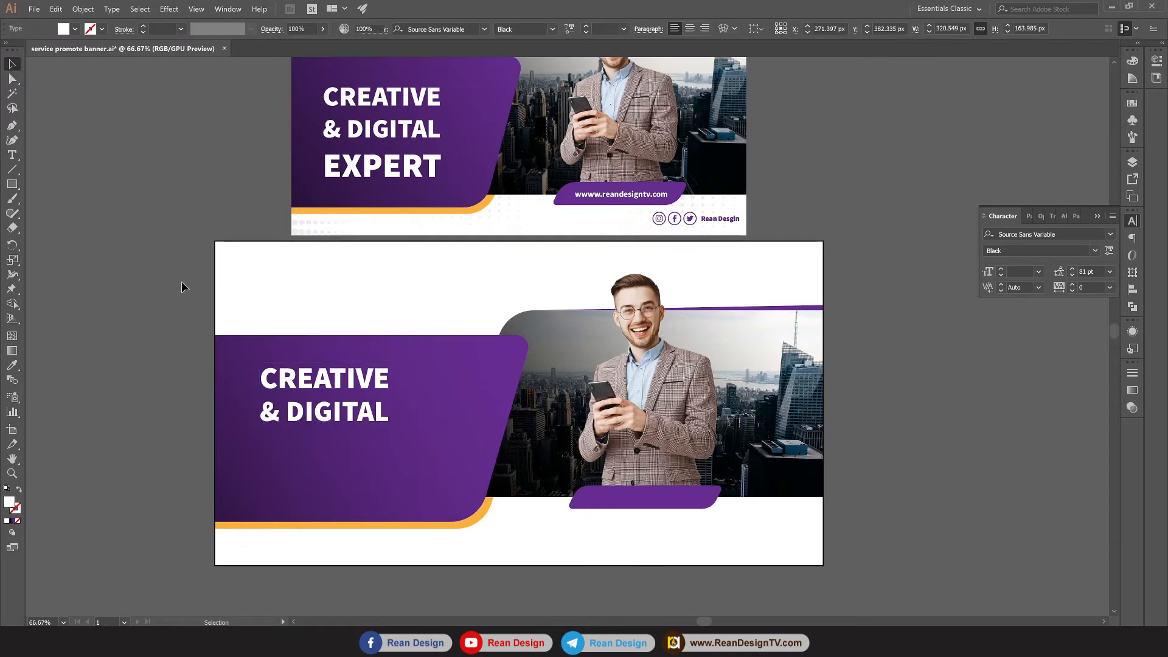
Duplicate the headline directly below itself and change the copy's text to "EXPERT".
{"action": "left_click", "coordinate": [321, 387]}
{"action": "left_click_drag", "start_coordinate": [322, 387], "coordinate": [323, 459]}
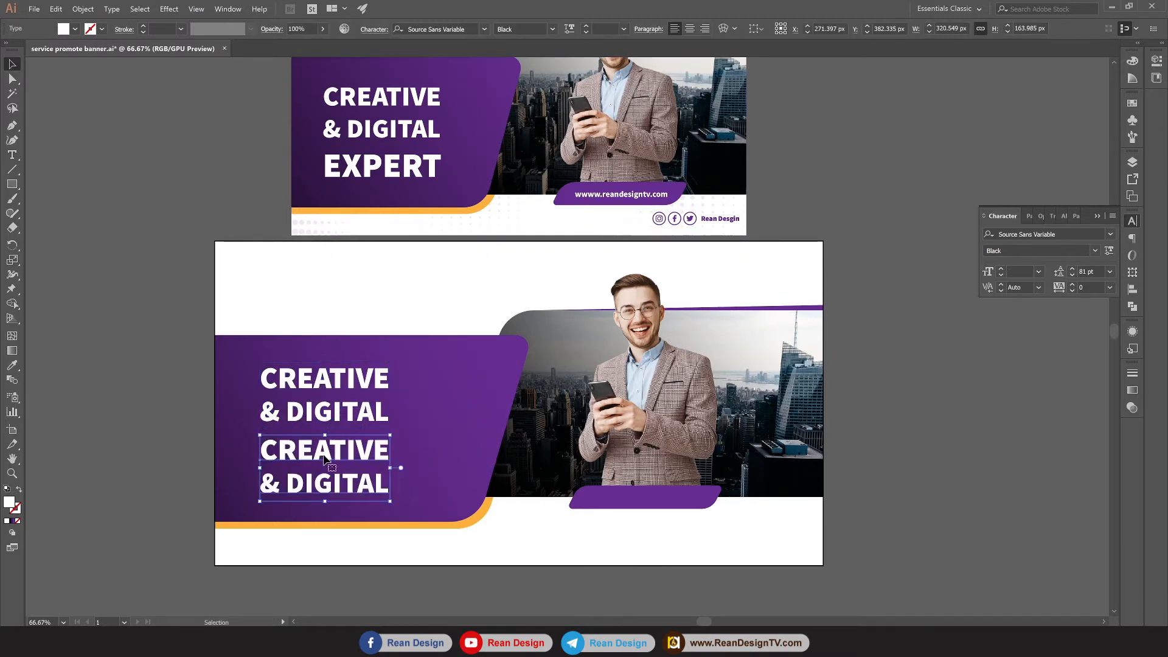
{"action": "key", "text": "t"}
{"action": "double_click", "coordinate": [323, 453]}
{"action": "key", "text": "ctrl+a"}
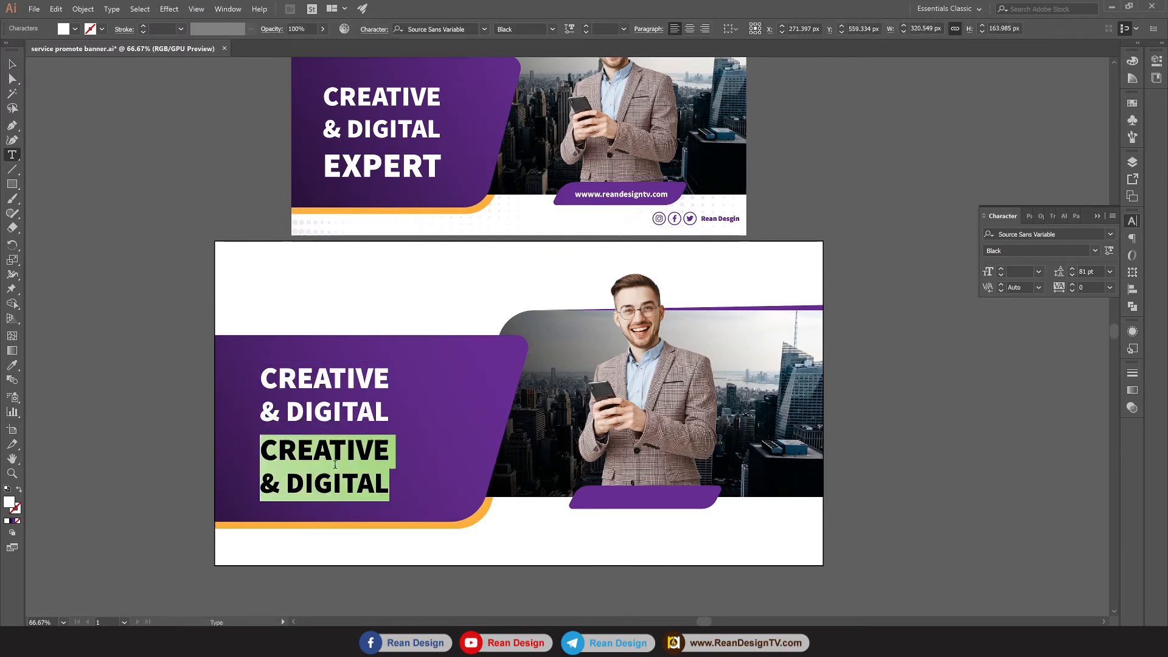
{"action": "type", "text": "EX"}
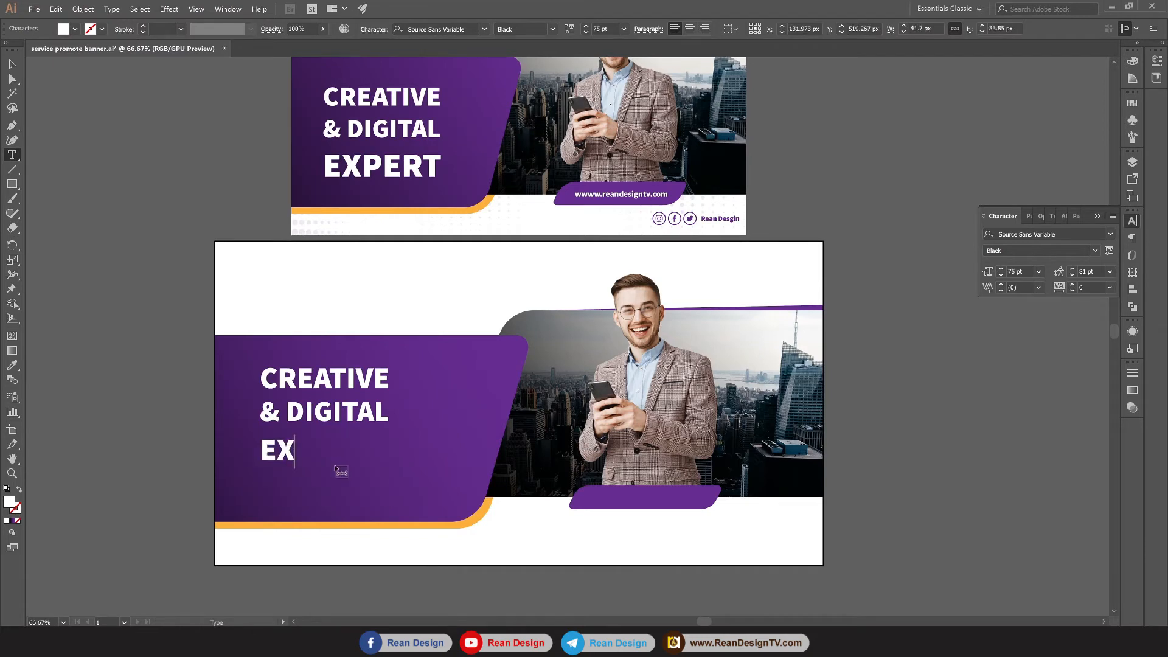
{"action": "type", "text": "PERT"}
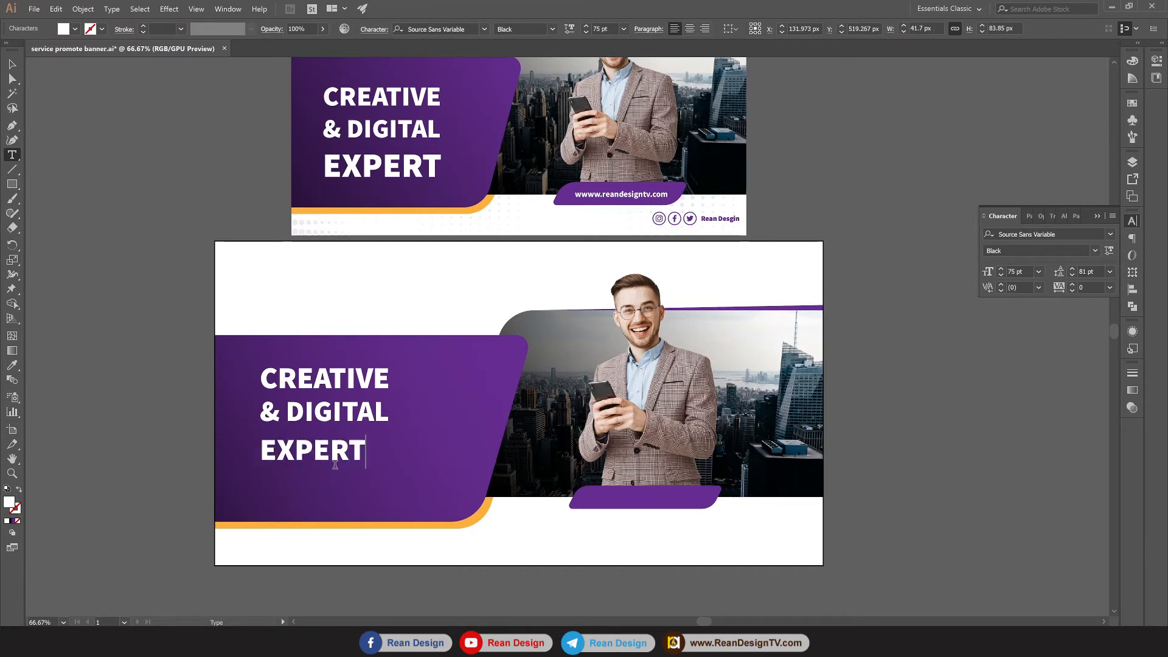
Scale EXPERT up to about 92 pt to match the width of the lines above, and nudge it up about 14 px.
{"action": "left_click", "coordinate": [12, 64]}
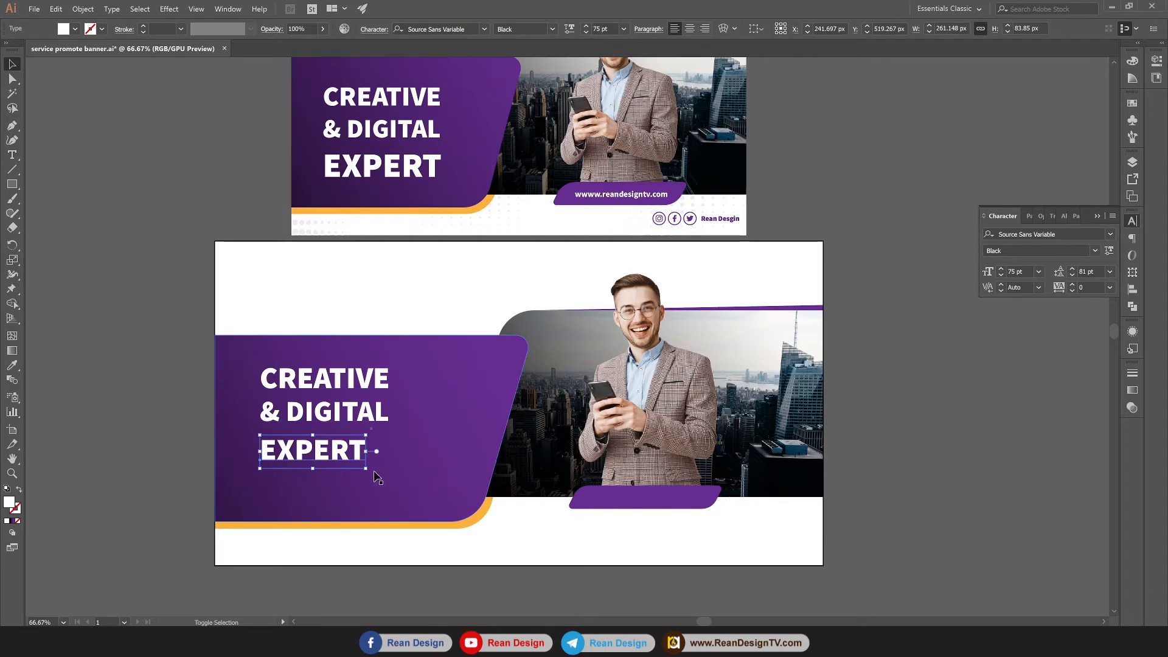
{"action": "left_click_drag", "start_coordinate": [366, 471], "coordinate": [391, 482]}
{"action": "scroll", "coordinate": [343, 508], "scroll_direction": "up", "scroll_amount": 2}
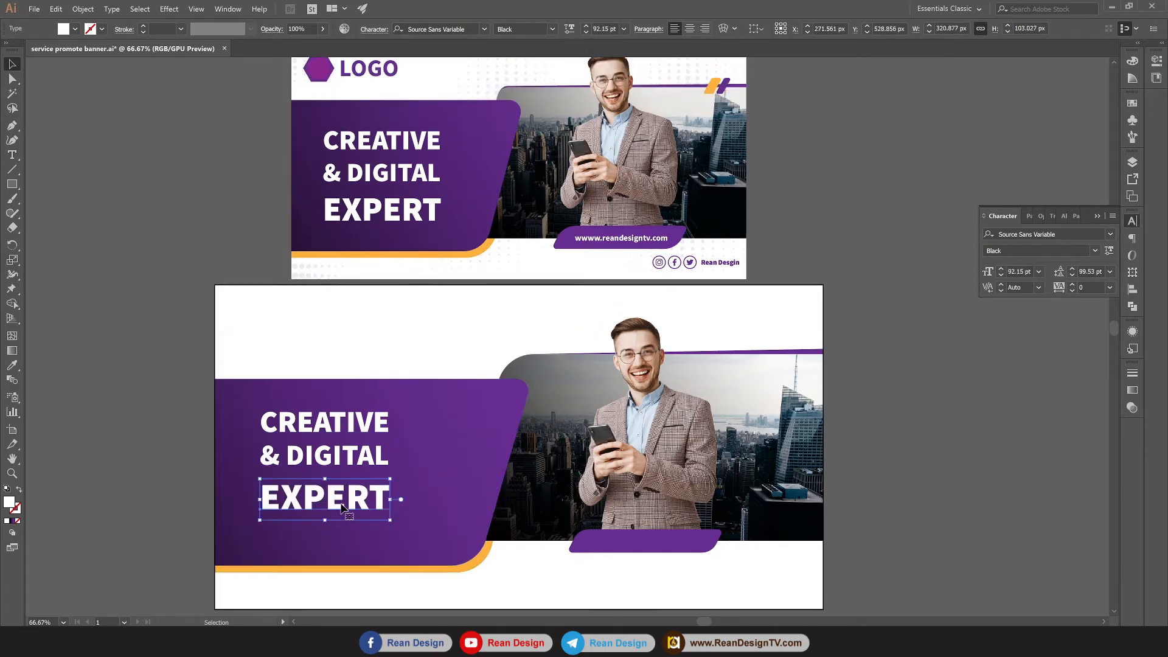
{"action": "key", "text": "Up"}
{"action": "key", "text": "Up"}
{"action": "key", "text": "Up"}
{"action": "key", "text": "Up"}
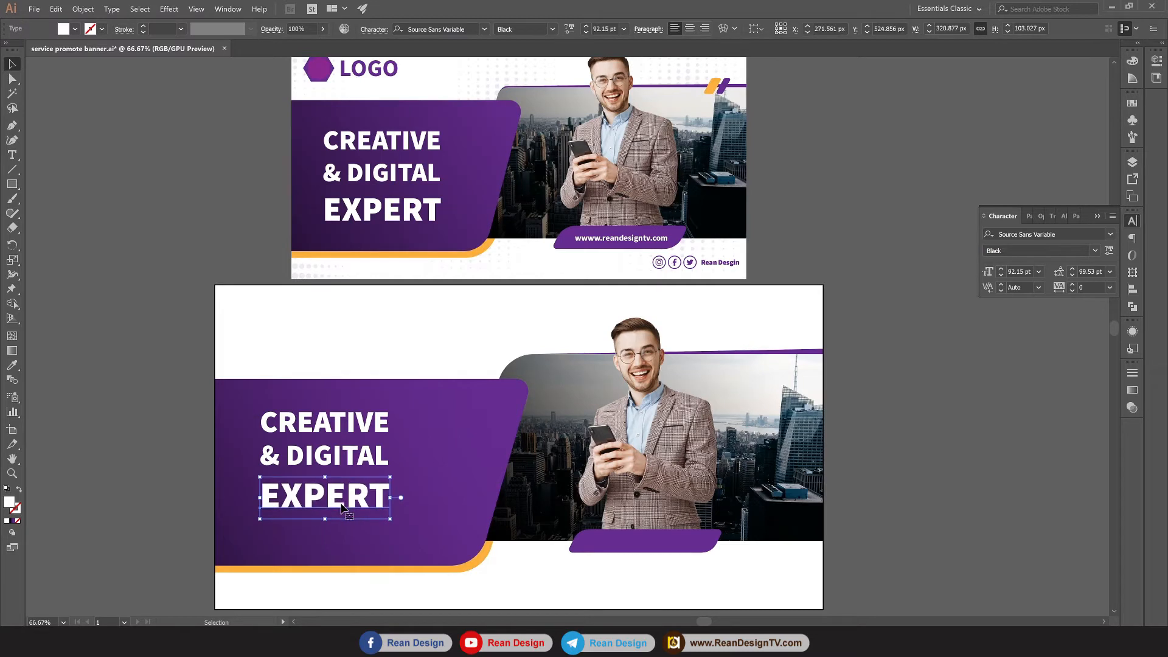
{"action": "key", "text": "Up"}
{"action": "key", "text": "Up"}
{"action": "key", "text": "Up"}
{"action": "key", "text": "Up"}
{"action": "key", "text": "Up"}
{"action": "key", "text": "Up"}
{"action": "key", "text": "Up"}
{"action": "key", "text": "Up"}
{"action": "key", "text": "Up"}
{"action": "key", "text": "Up"}
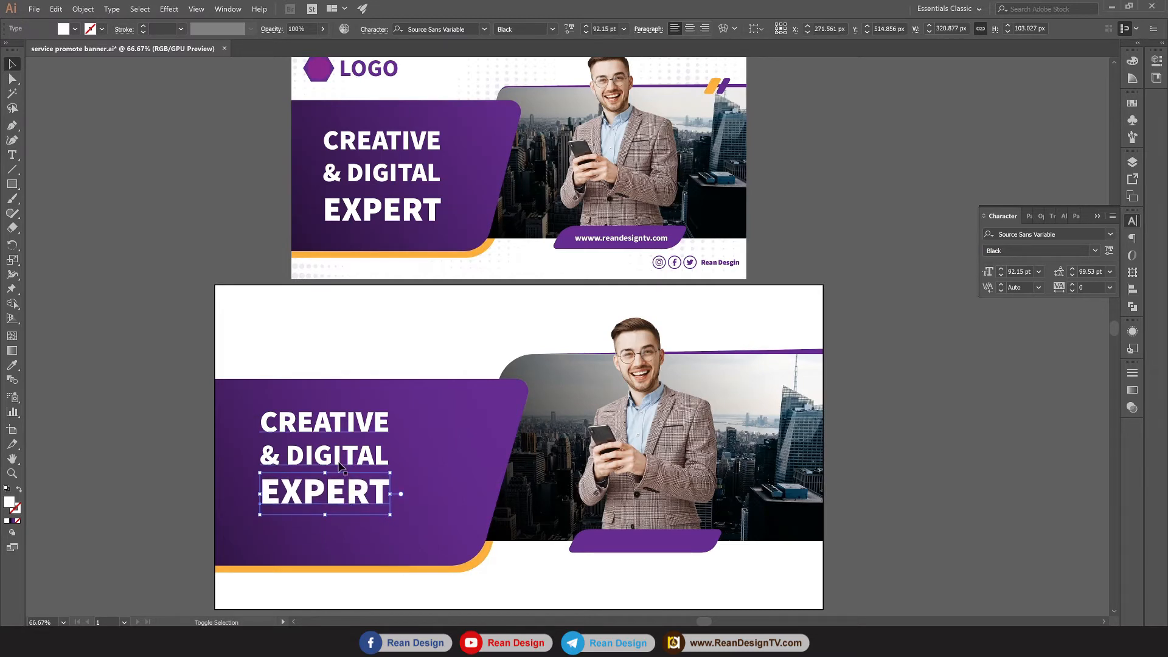
Enlarge the three headline lines together, bringing EXPERT to about 121 pt, and shift them slightly left within the purple panel.
{"action": "left_click", "coordinate": [339, 462], "text": "shift"}
{"action": "left_click_drag", "start_coordinate": [390, 515], "coordinate": [433, 564]}
{"action": "left_click_drag", "start_coordinate": [360, 530], "coordinate": [340, 530]}
{"action": "scroll", "coordinate": [365, 542], "scroll_direction": "down", "scroll_amount": 3}
{"action": "scroll", "coordinate": [633, 545], "scroll_direction": "up", "scroll_amount": 1}
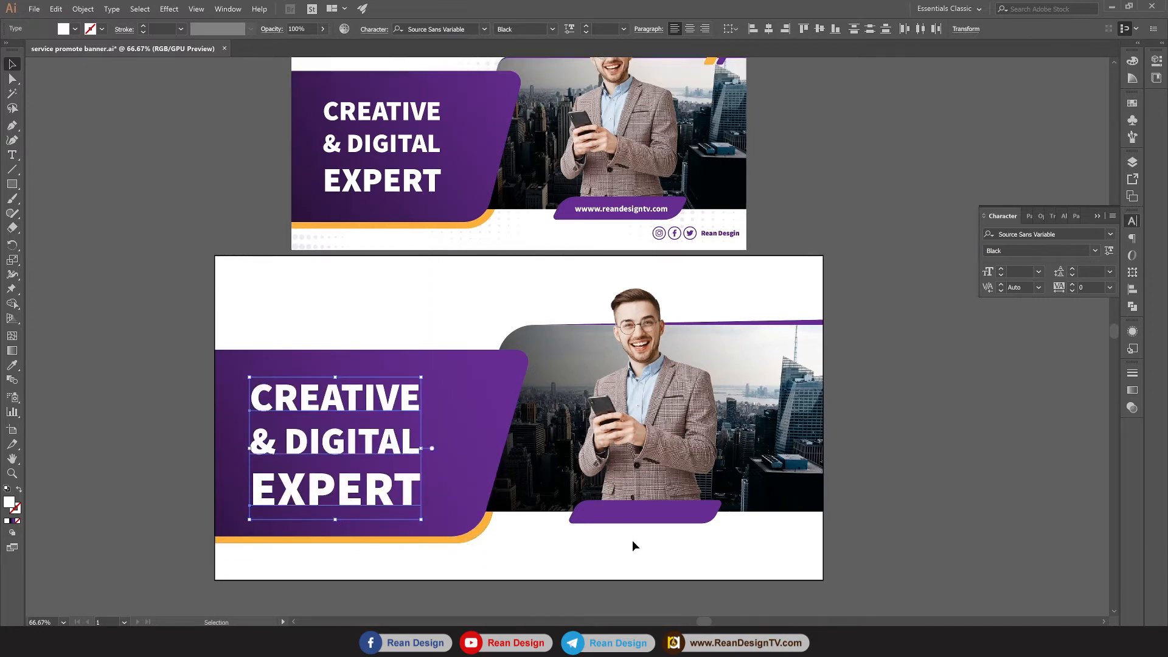
{"action": "left_click_drag", "start_coordinate": [697, 551], "coordinate": [670, 571]}
{"action": "left_click", "coordinate": [870, 544]}
{"action": "left_click", "coordinate": [294, 520]}
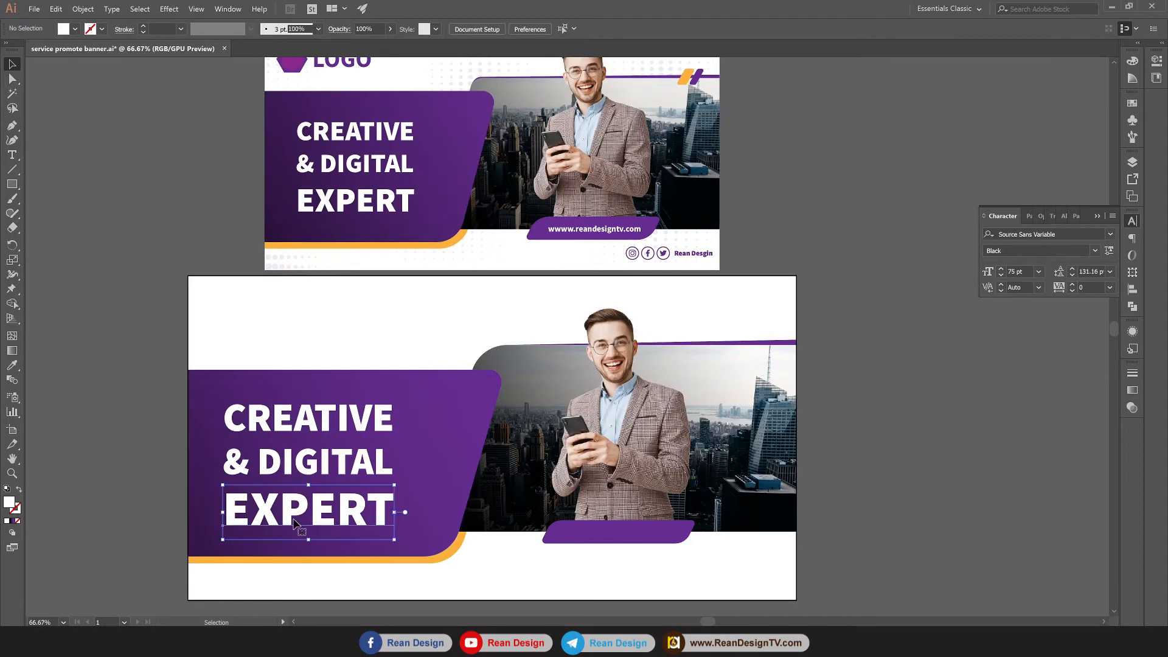
{"action": "left_click_drag", "start_coordinate": [294, 520], "coordinate": [612, 500]}
{"action": "key", "text": "t"}
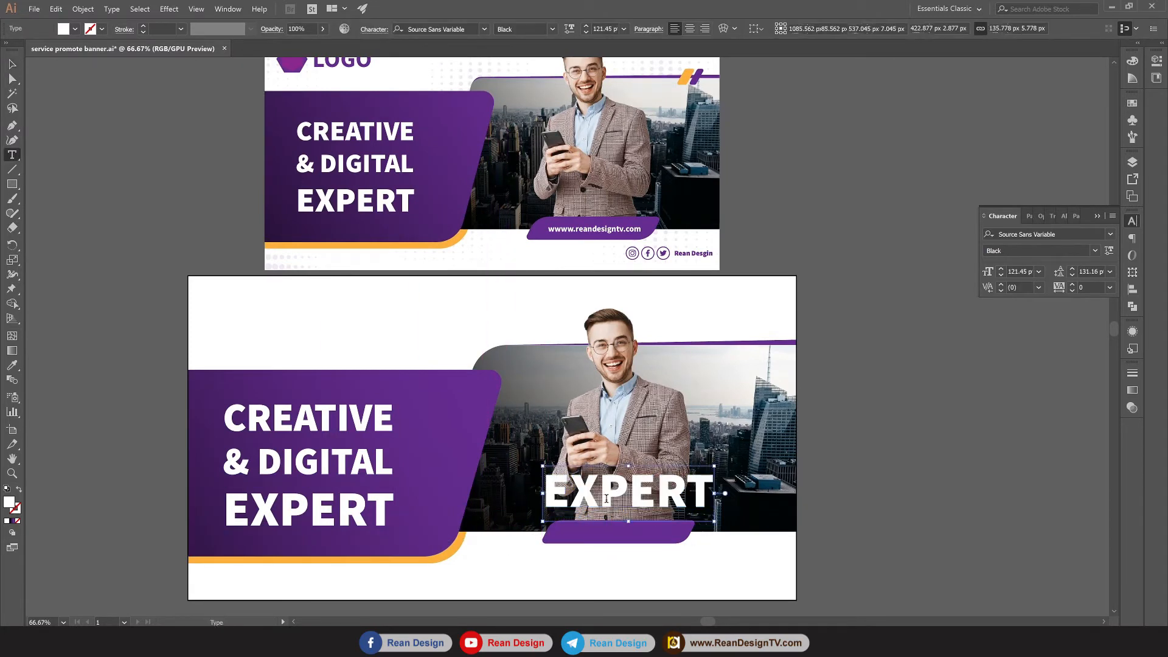
{"action": "double_click", "coordinate": [606, 499]}
{"action": "type", "text": "www"}
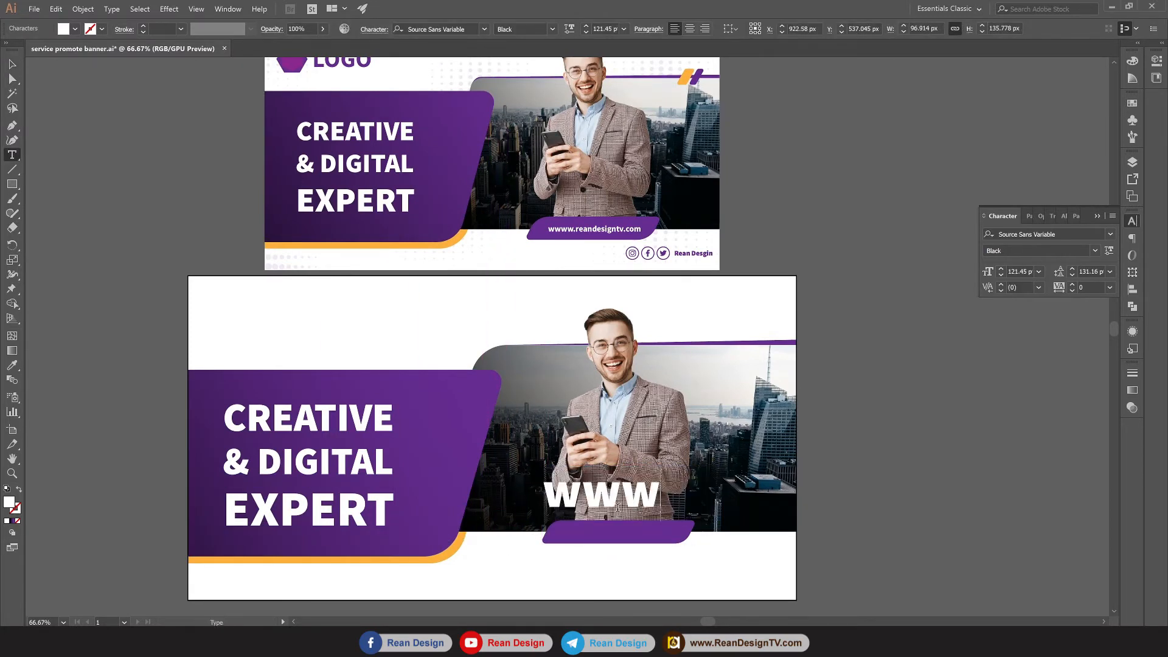
{"action": "type", "text": ".rea"}
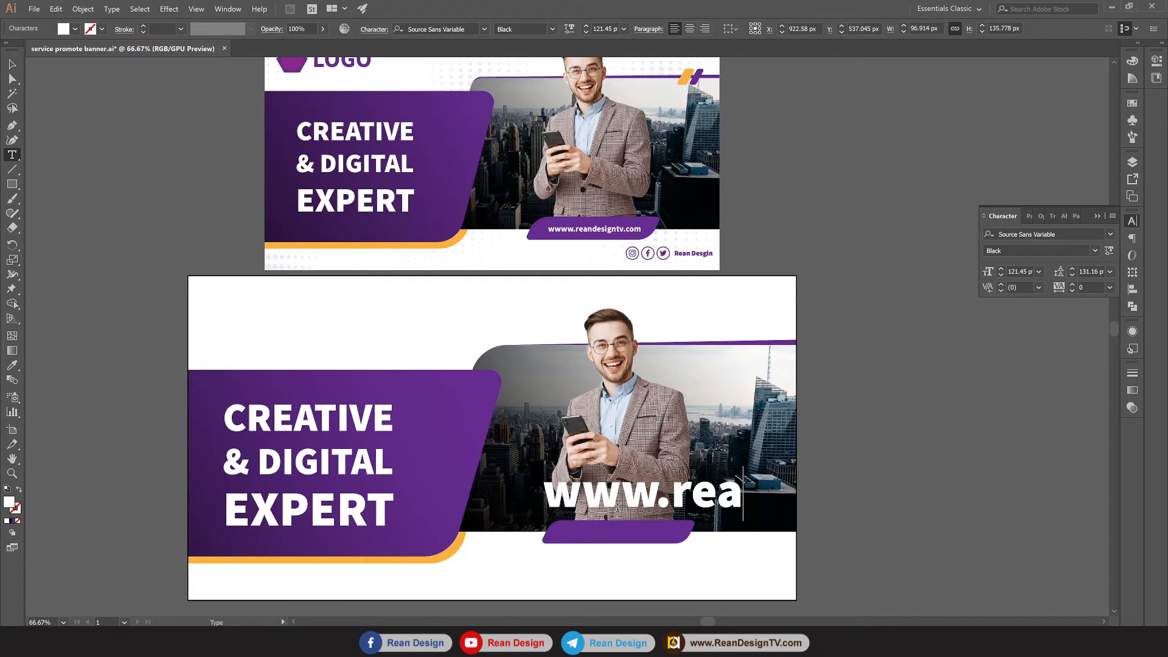
{"action": "type", "text": "ndesi"}
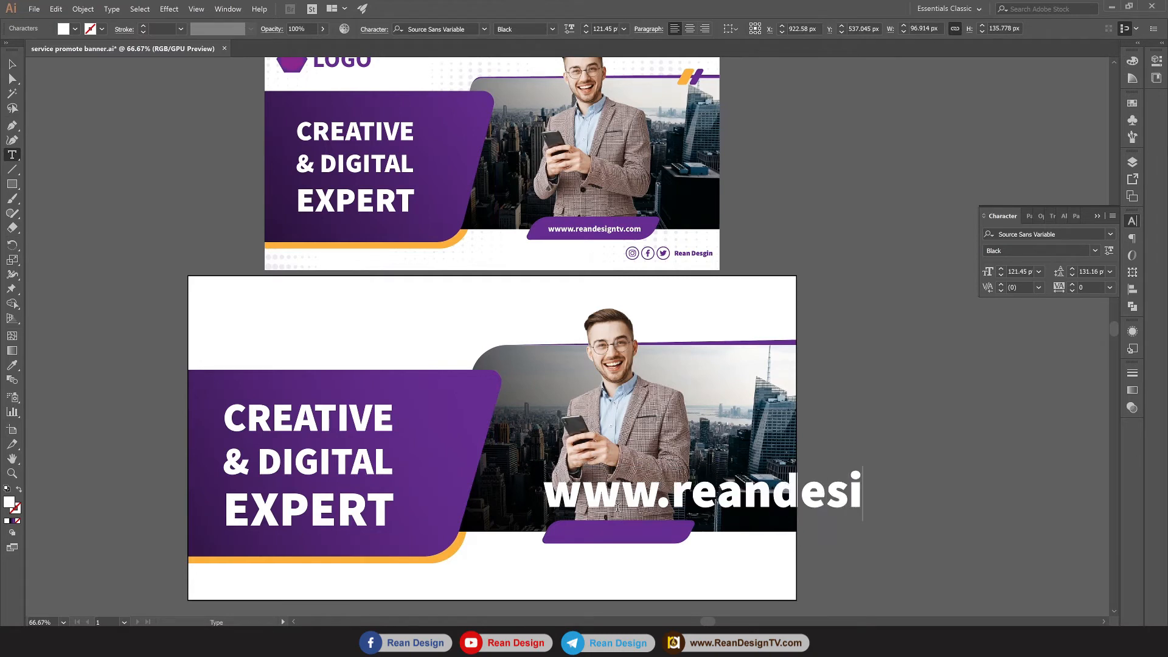
{"action": "type", "text": "gntv.com"}
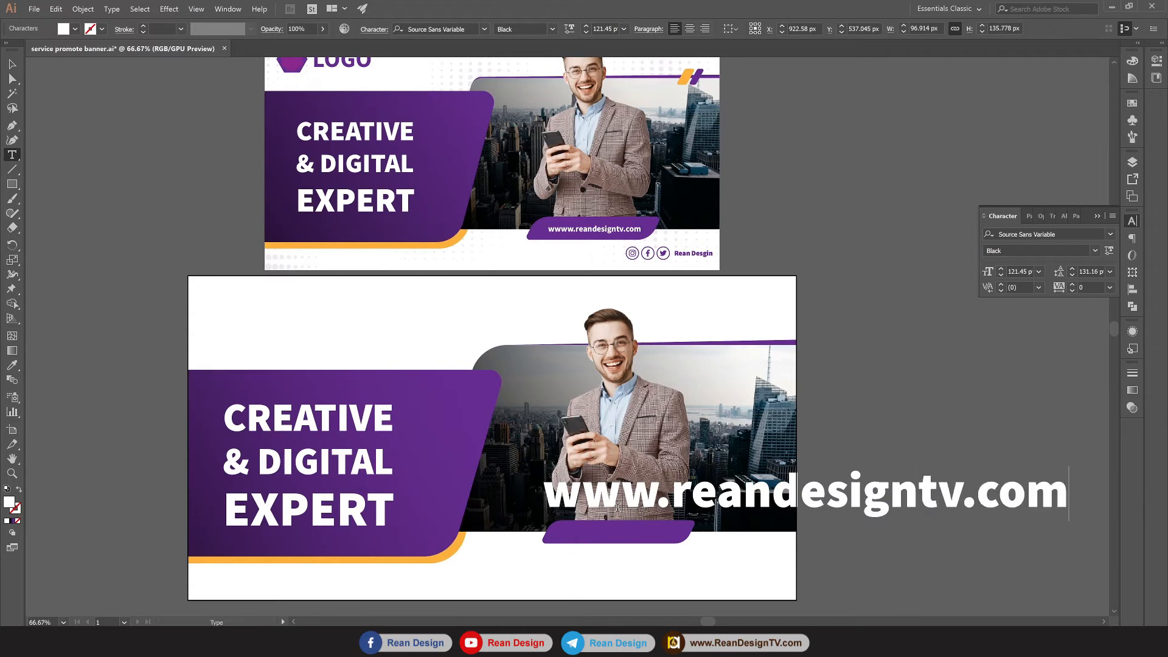
{"action": "left_click", "coordinate": [10, 66]}
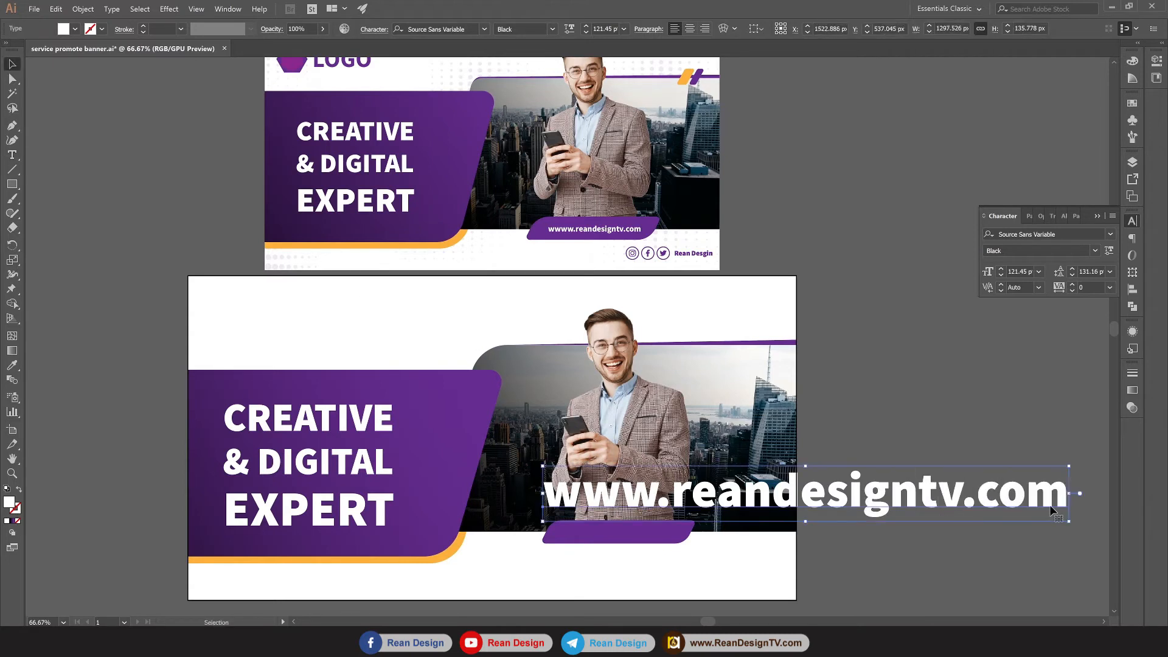
Scale the web address down to about 28 pt and place it inside the small purple pill below the man.
{"action": "left_click_drag", "start_coordinate": [1069, 467], "coordinate": [611, 536]}
{"action": "key", "text": "Right"}
{"action": "key", "text": "Right"}
{"action": "key", "text": "Up"}
{"action": "key", "text": "Up"}
{"action": "key", "text": "Up"}
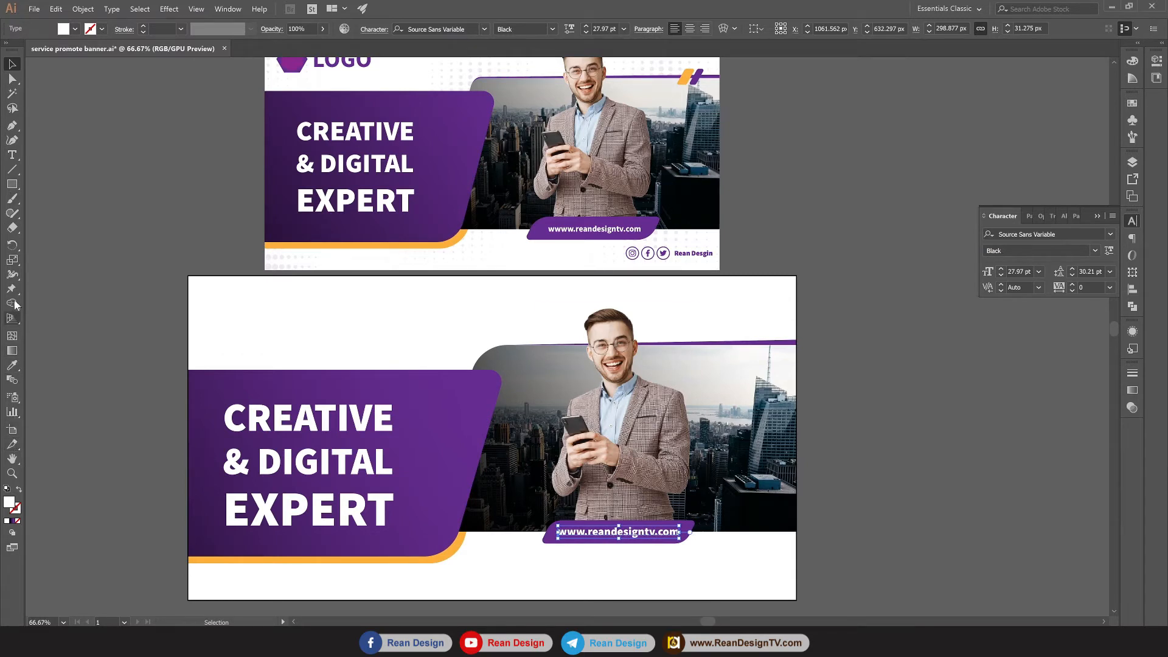
{"action": "left_click", "coordinate": [13, 155]}
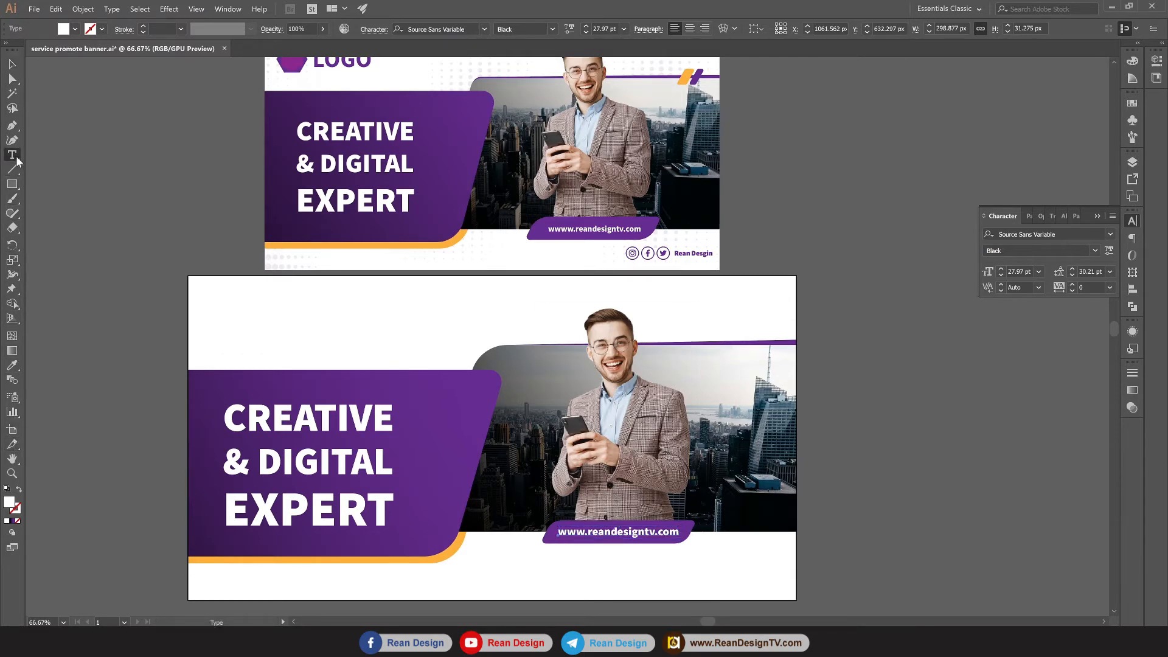
{"action": "left_click", "coordinate": [568, 229]}
{"action": "key", "text": "BackSpace"}
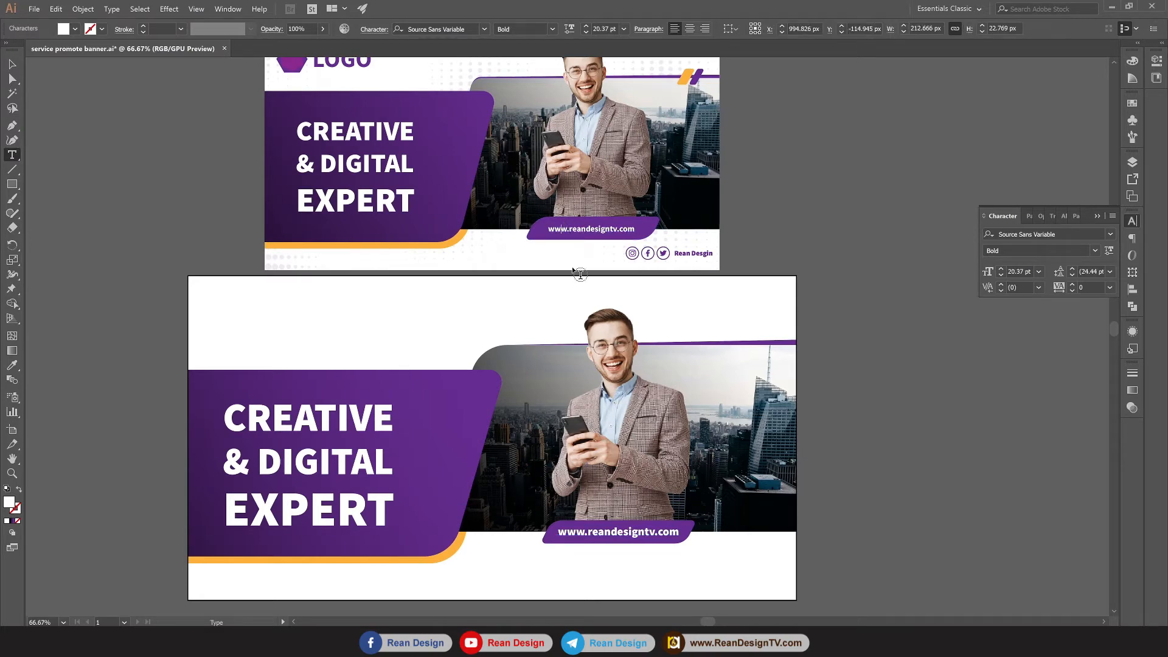
{"action": "key", "text": "Escape"}
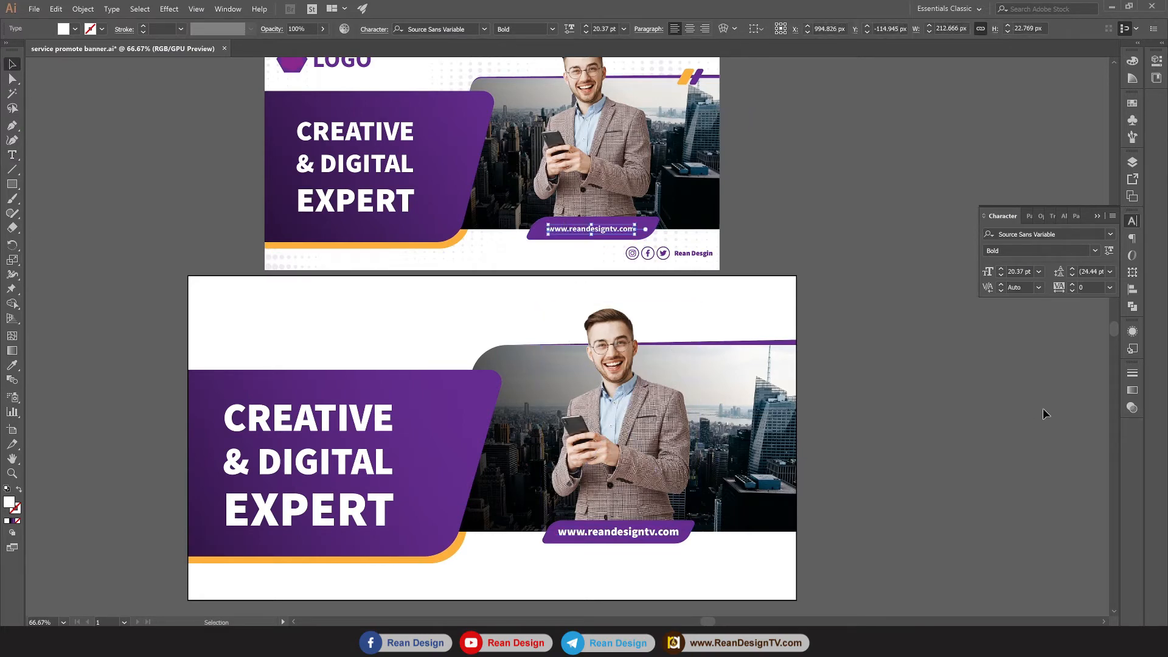
{"action": "left_click", "coordinate": [987, 396]}
Set the new banner's web address to 25 pt and nudge it 8 px right to centre it in the pill.
{"action": "scroll", "coordinate": [988, 397], "scroll_direction": "down", "scroll_amount": 2}
{"action": "scroll", "coordinate": [988, 396], "scroll_direction": "up", "scroll_amount": 1}
{"action": "scroll", "coordinate": [988, 397], "scroll_direction": "down", "scroll_amount": 2}
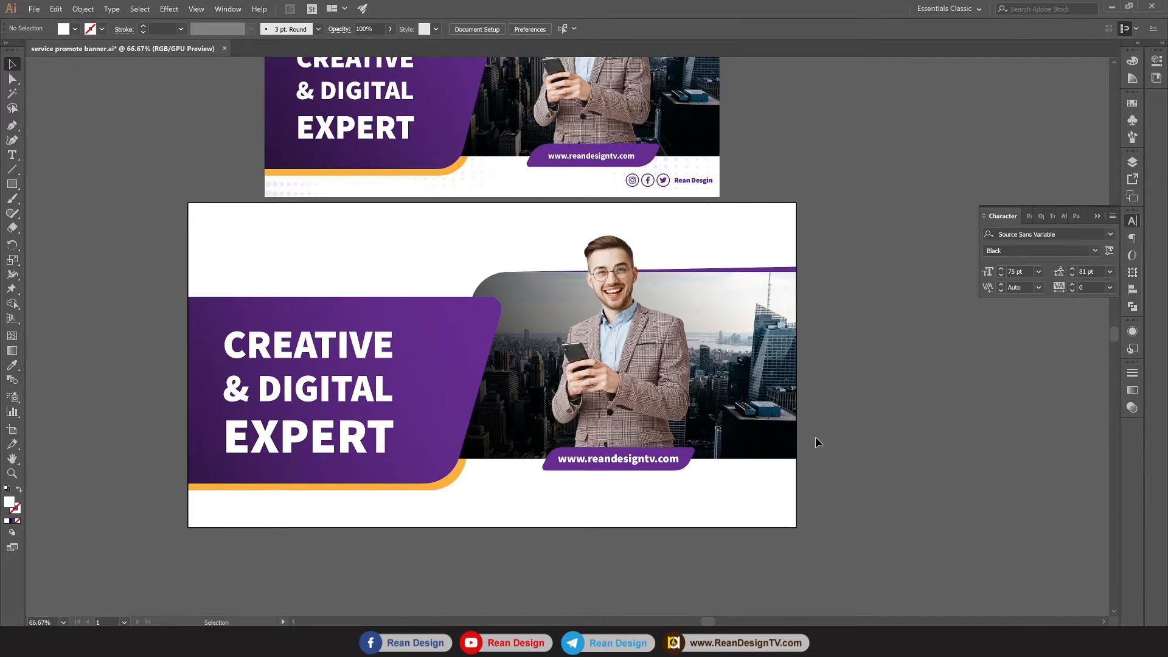
{"action": "left_click", "coordinate": [611, 468]}
{"action": "left_click", "coordinate": [613, 465]}
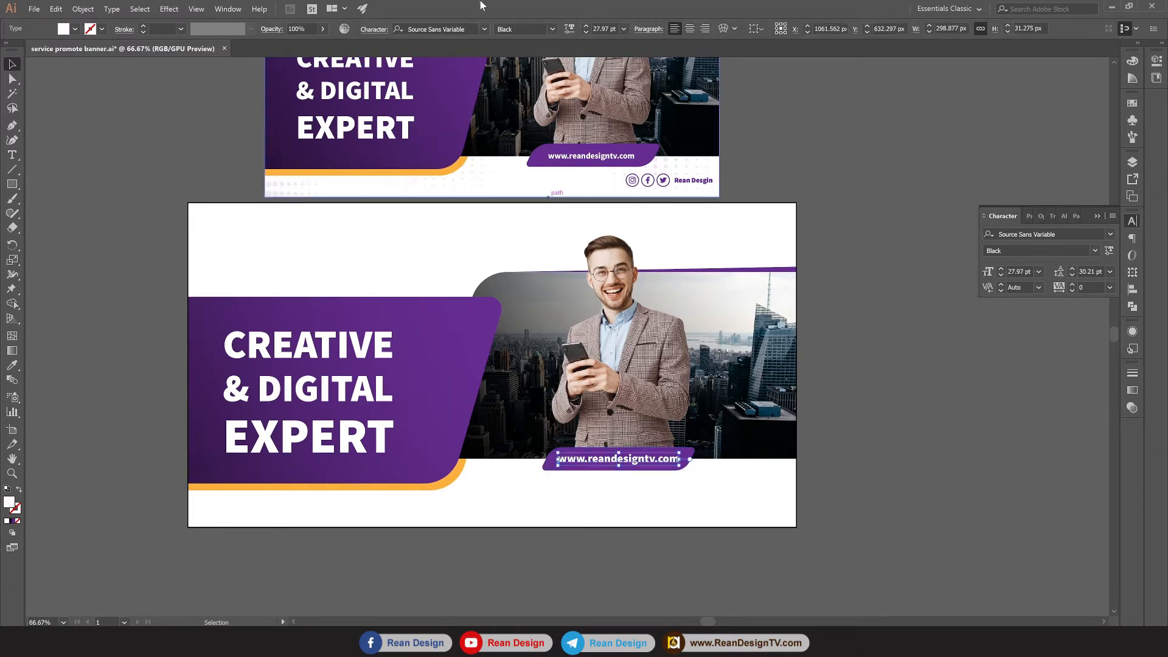
{"action": "left_click", "coordinate": [586, 32]}
{"action": "left_click", "coordinate": [587, 32]}
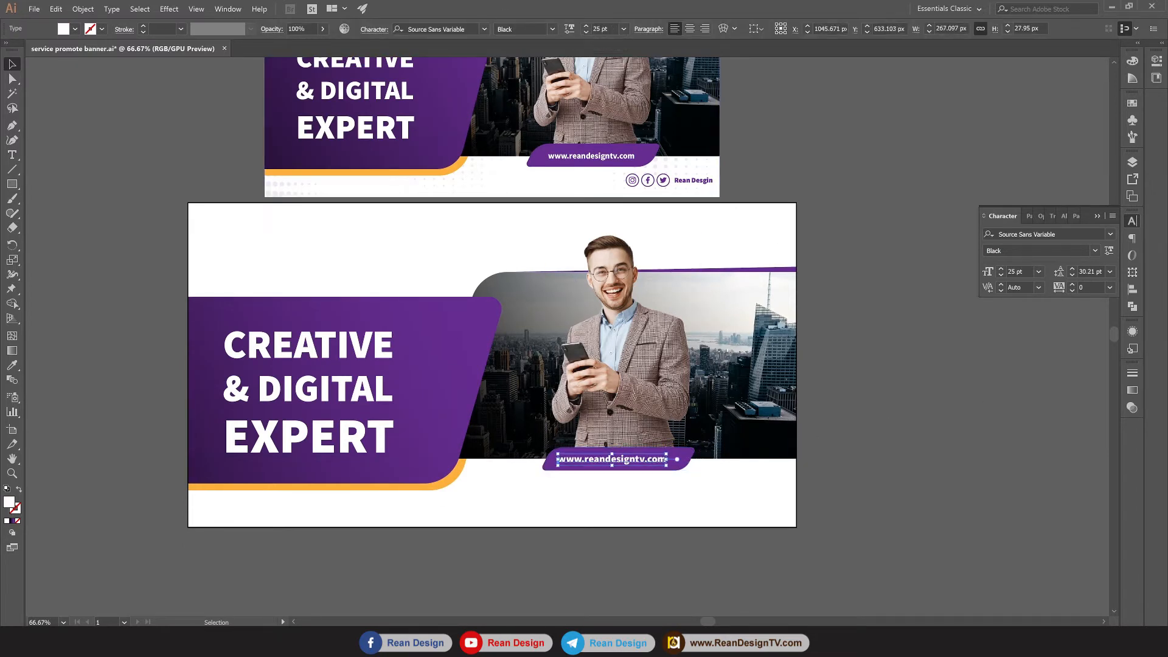
{"action": "left_click", "coordinate": [587, 32]}
{"action": "key", "text": "Right"}
{"action": "key", "text": "Right"}
{"action": "key", "text": "Right"}
{"action": "key", "text": "Right"}
{"action": "key", "text": "Right"}
{"action": "key", "text": "Right"}
{"action": "key", "text": "Right"}
{"action": "key", "text": "Right"}
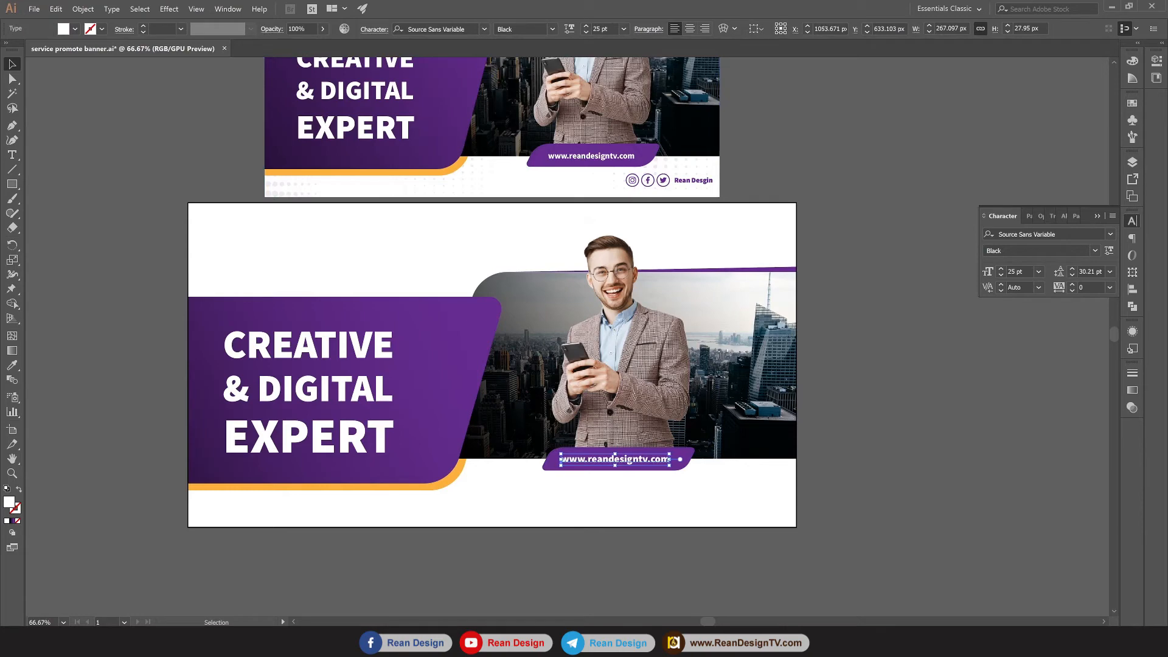
{"action": "left_click", "coordinate": [888, 467]}
Draw a 38 × 62 px rectangle across the thin purple stripe, near the banner's right edge.
{"action": "scroll", "coordinate": [897, 464], "scroll_direction": "up", "scroll_amount": 5}
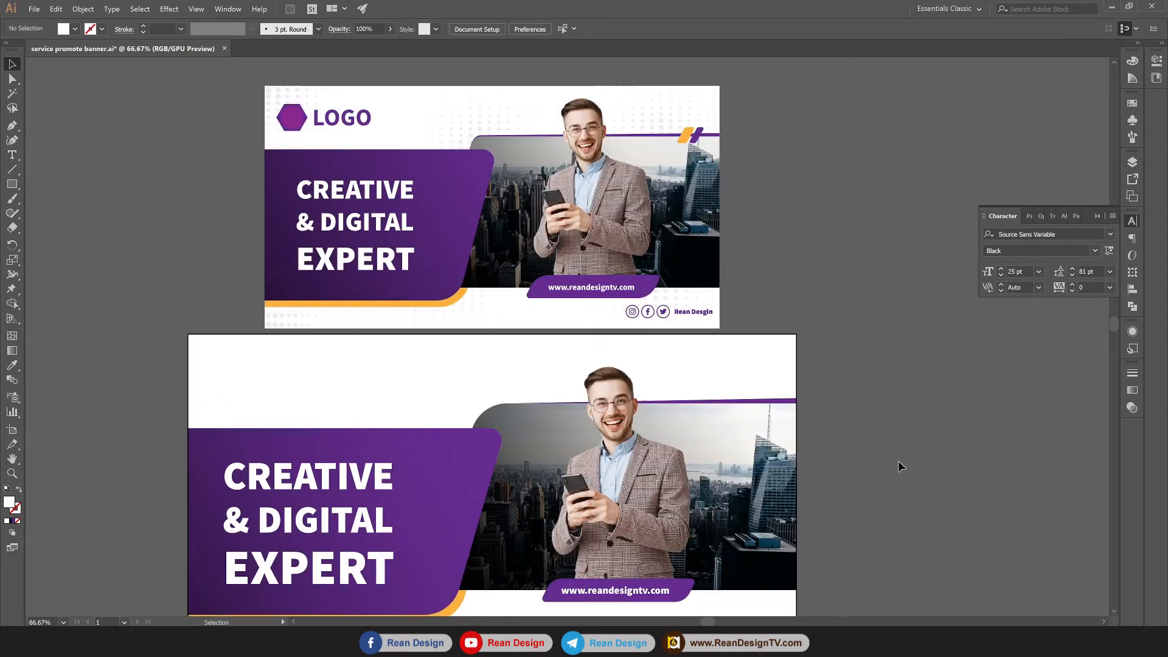
{"action": "scroll", "coordinate": [898, 461], "scroll_direction": "down", "scroll_amount": 1}
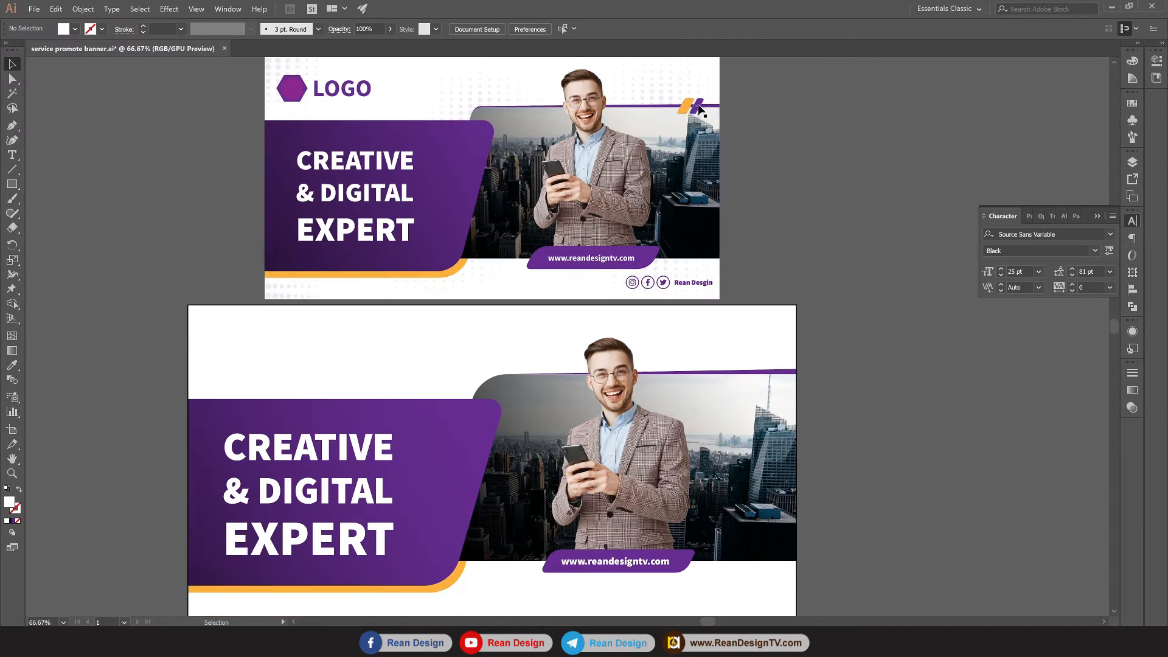
{"action": "left_click", "coordinate": [12, 184]}
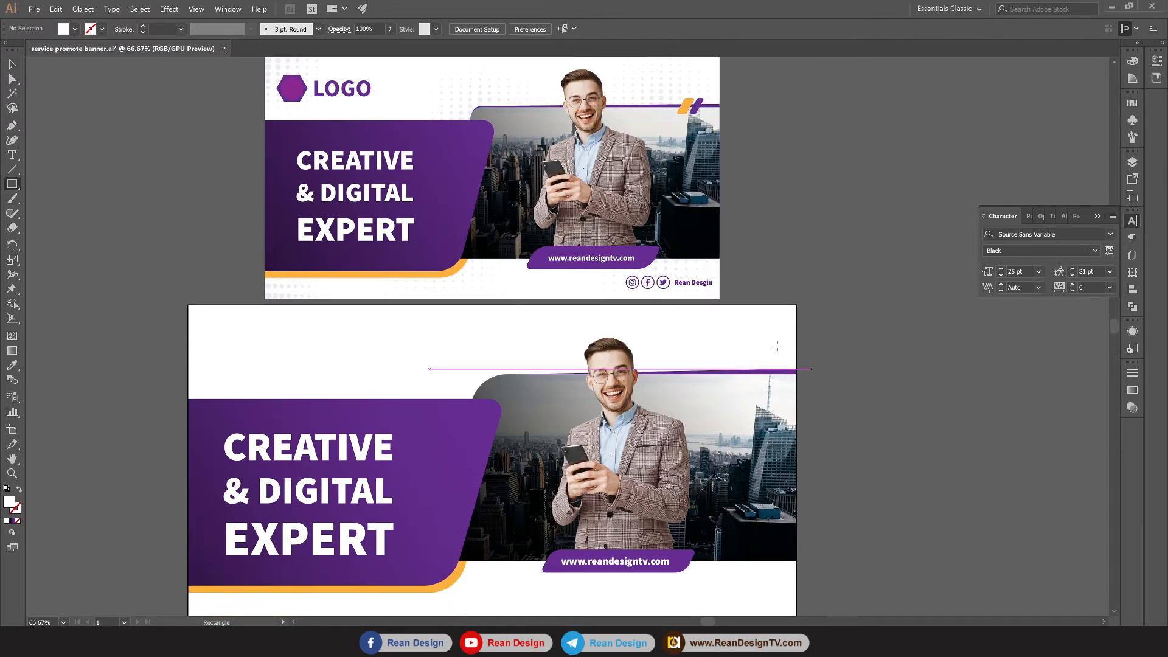
{"action": "left_click_drag", "start_coordinate": [734, 355], "coordinate": [750, 380]}
{"action": "left_click", "coordinate": [13, 63]}
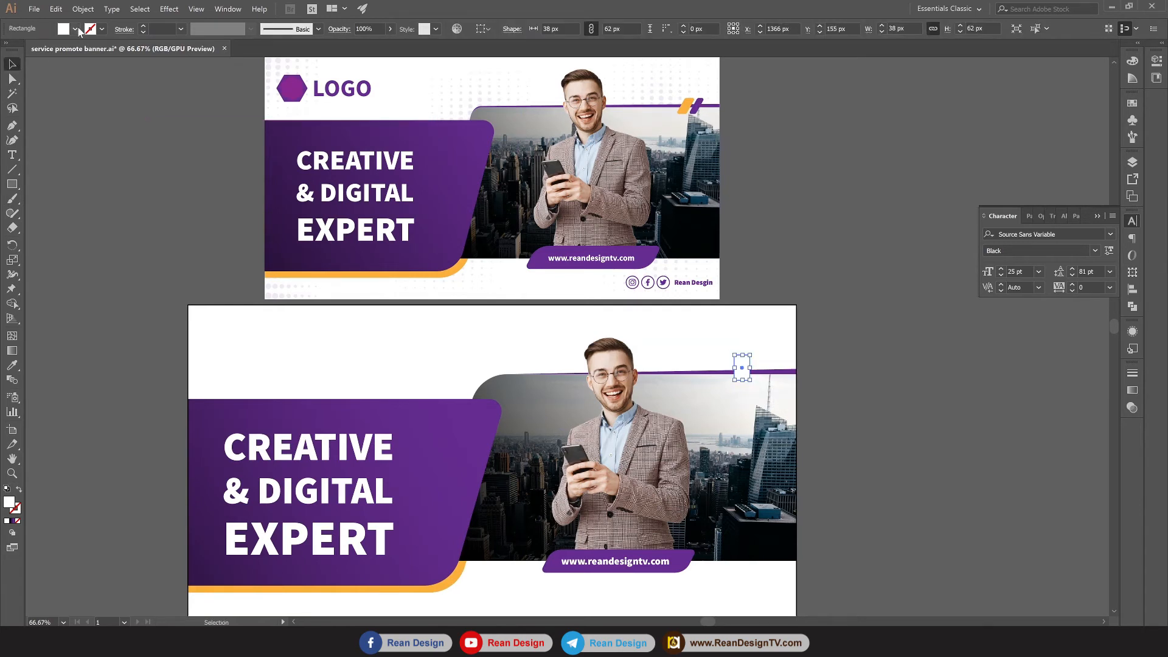
Fill the rectangle with the orange swatch and move it down 10 px over the purple stripe.
{"action": "left_click", "coordinate": [75, 29]}
{"action": "left_click", "coordinate": [7, 59]}
{"action": "left_click", "coordinate": [884, 431]}
{"action": "scroll", "coordinate": [744, 368], "scroll_direction": "up", "scroll_amount": 2}
{"action": "scroll", "coordinate": [742, 367], "scroll_direction": "up", "scroll_amount": 4}
{"action": "left_click_drag", "start_coordinate": [747, 353], "coordinate": [749, 370]}
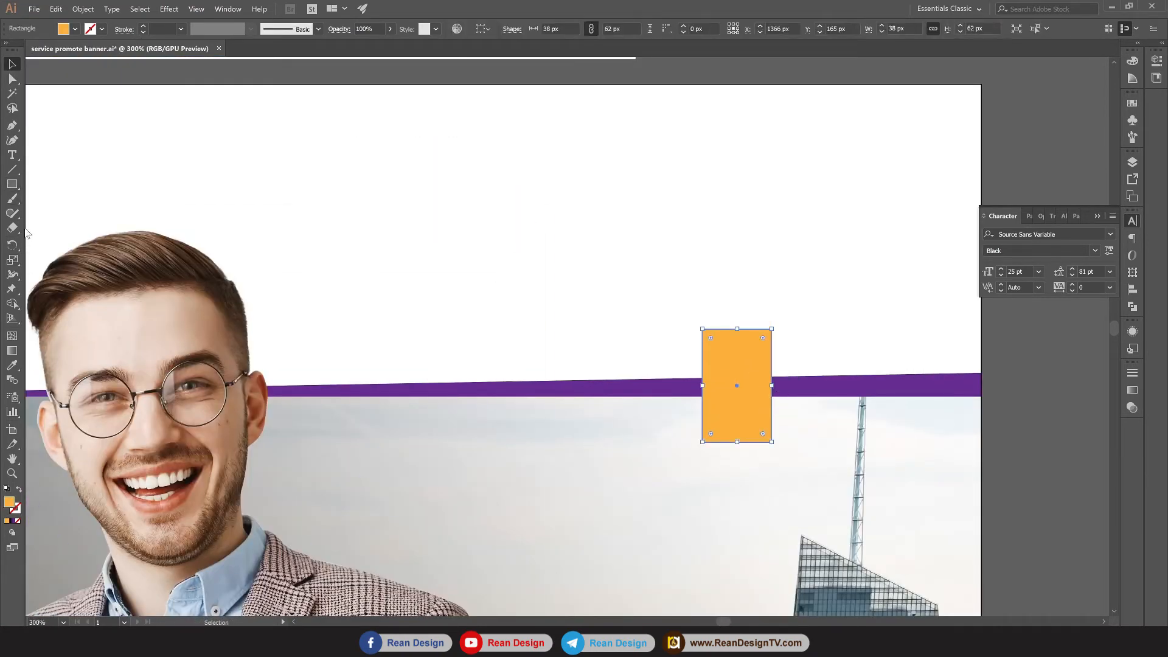
Slant the orange rectangle into a parallelogram by shifting its two top corner points about 29 px right.
{"action": "left_click", "coordinate": [12, 79]}
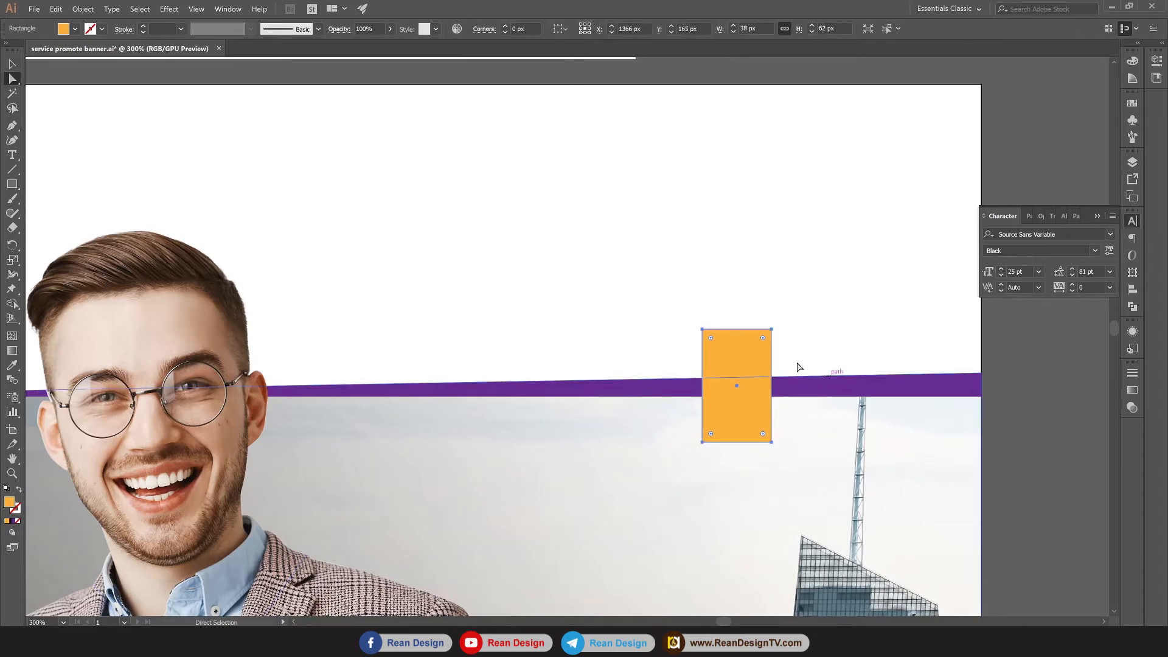
{"action": "left_click", "coordinate": [703, 329]}
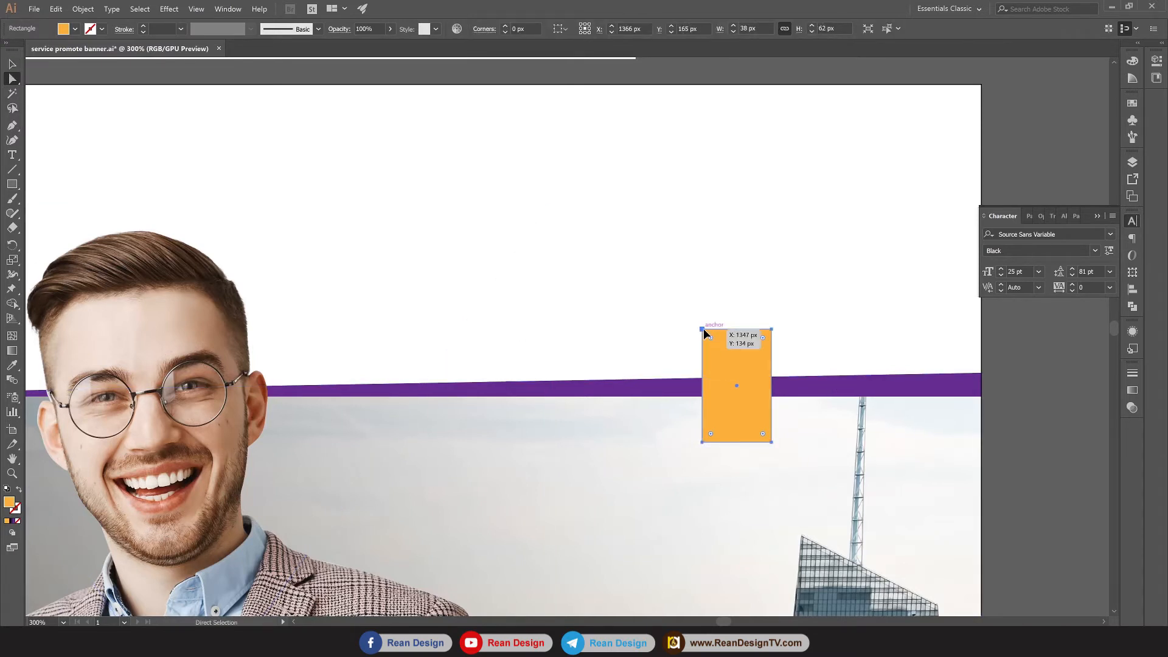
{"action": "left_click", "coordinate": [771, 330], "text": "shift"}
{"action": "left_click_drag", "start_coordinate": [771, 329], "coordinate": [823, 333]}
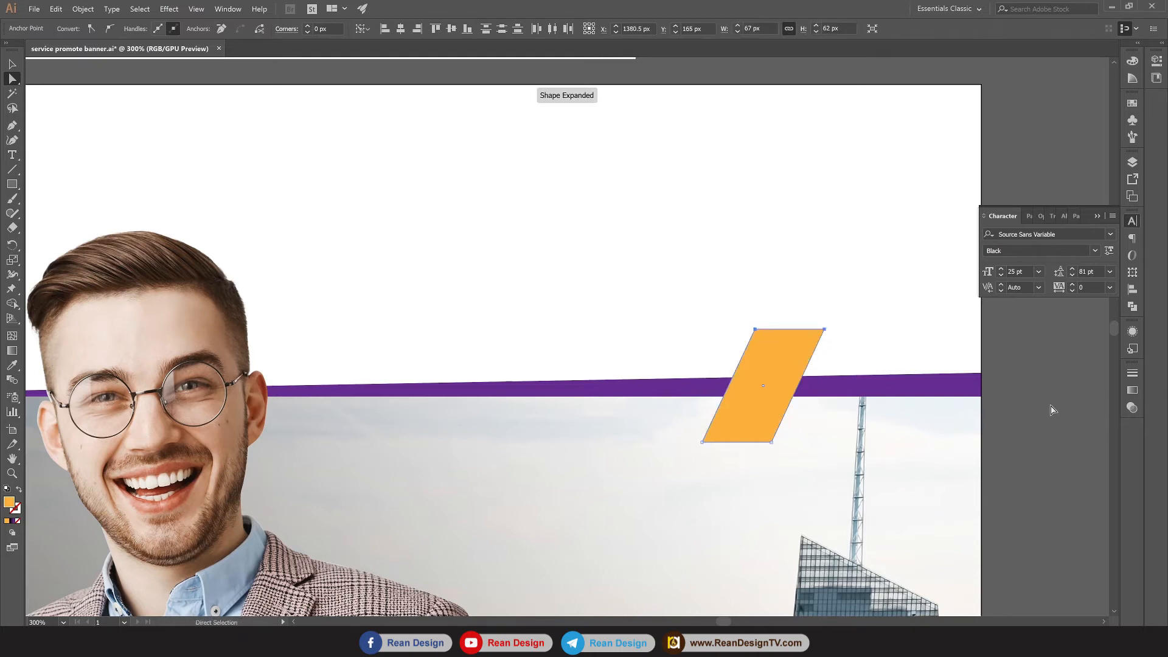
{"action": "left_click", "coordinate": [1050, 404]}
Round all corners of the orange parallelogram to a radius of about 5 px.
{"action": "left_click", "coordinate": [764, 364]}
{"action": "left_click_drag", "start_coordinate": [761, 339], "coordinate": [770, 348]}
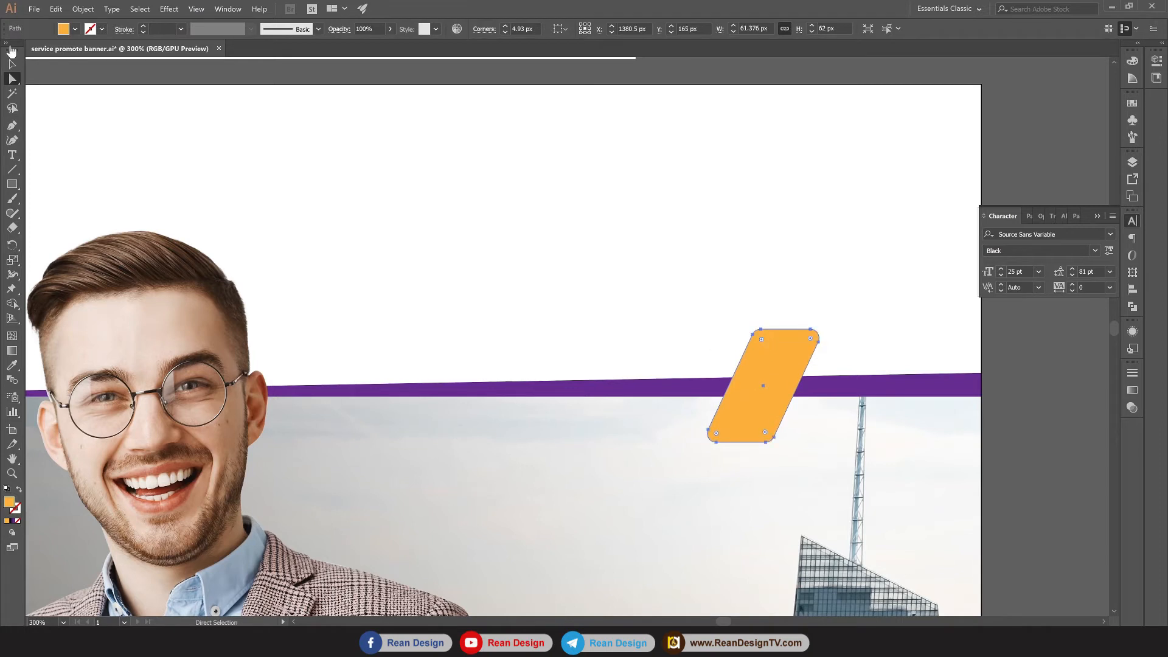
{"action": "left_click", "coordinate": [12, 63]}
{"action": "left_click", "coordinate": [1056, 396]}
Duplicate the orange parallelogram about 51 px to its right and fill the copy with the purple swatch.
{"action": "left_click", "coordinate": [733, 374]}
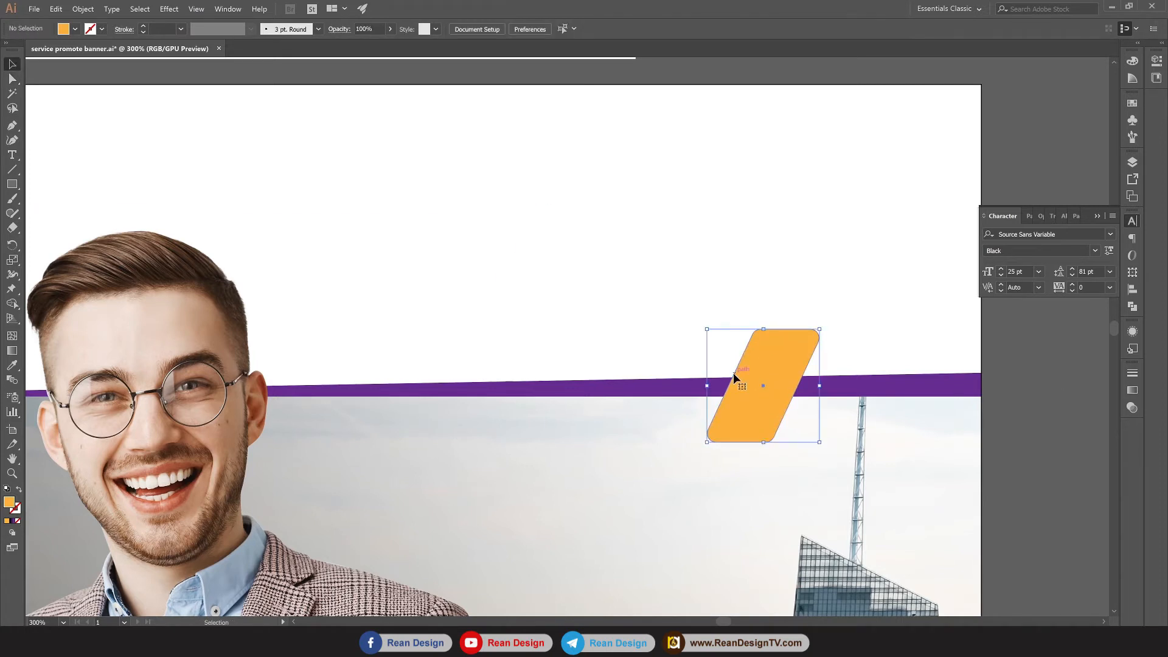
{"action": "left_click_drag", "start_coordinate": [734, 376], "coordinate": [850, 378]}
{"action": "left_click", "coordinate": [74, 30]}
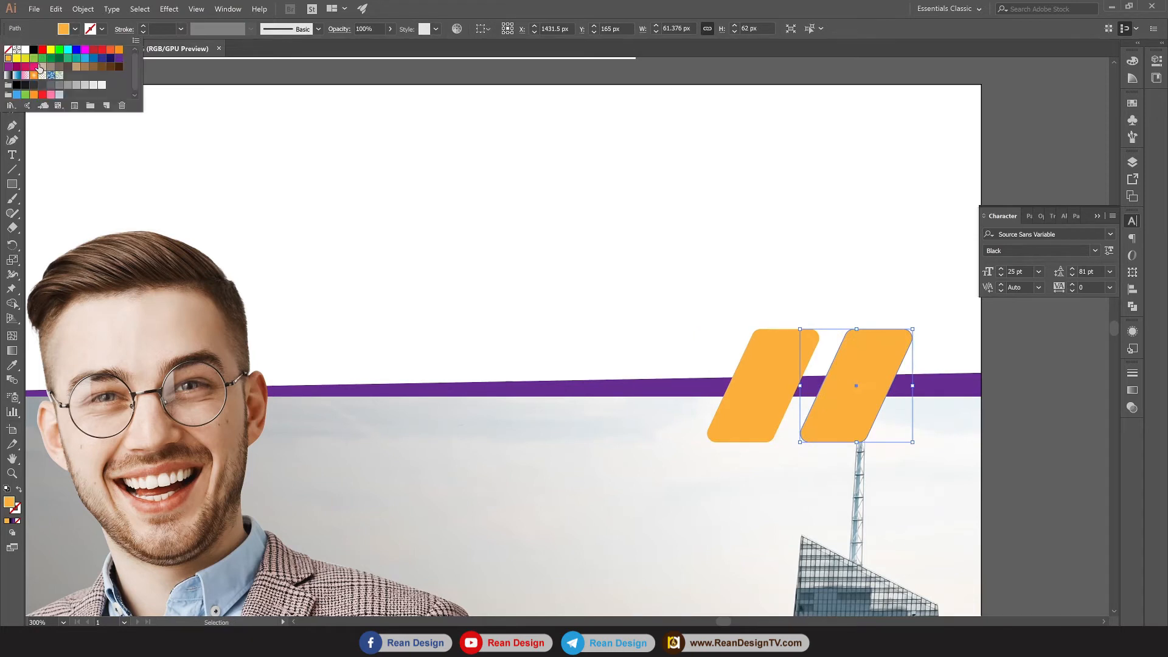
{"action": "left_click", "coordinate": [119, 58]}
{"action": "left_click", "coordinate": [1060, 378]}
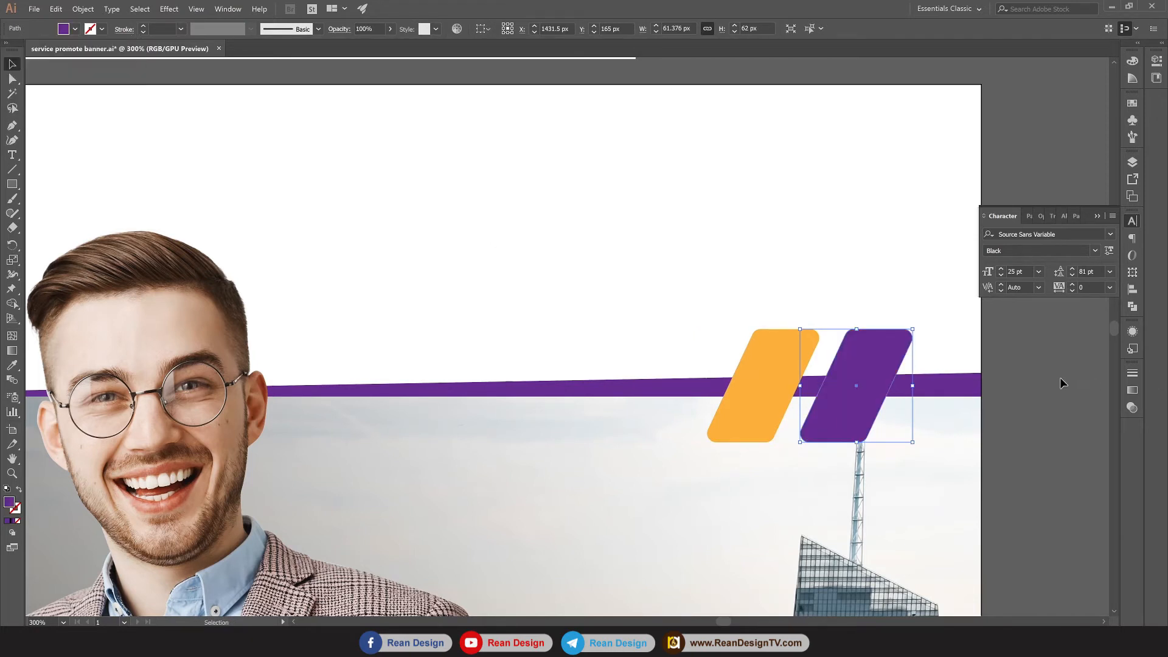
Isolate the purple parallelogram and move its right-side points 15 px left, narrowing its overall width to about 46 px.
{"action": "double_click", "coordinate": [856, 360]}
{"action": "left_click", "coordinate": [12, 79]}
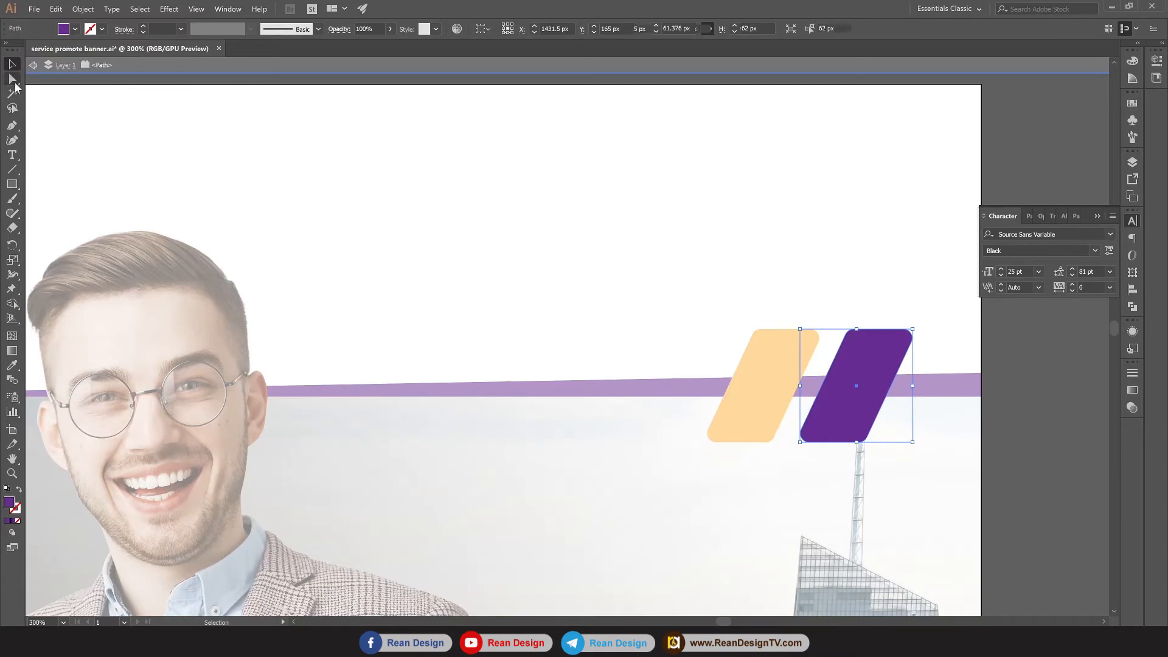
{"action": "left_click_drag", "start_coordinate": [922, 363], "coordinate": [923, 365]}
{"action": "left_click_drag", "start_coordinate": [857, 409], "coordinate": [888, 450]}
{"action": "key", "text": "ctrl+z"}
{"action": "left_click_drag", "start_coordinate": [955, 297], "coordinate": [898, 374]}
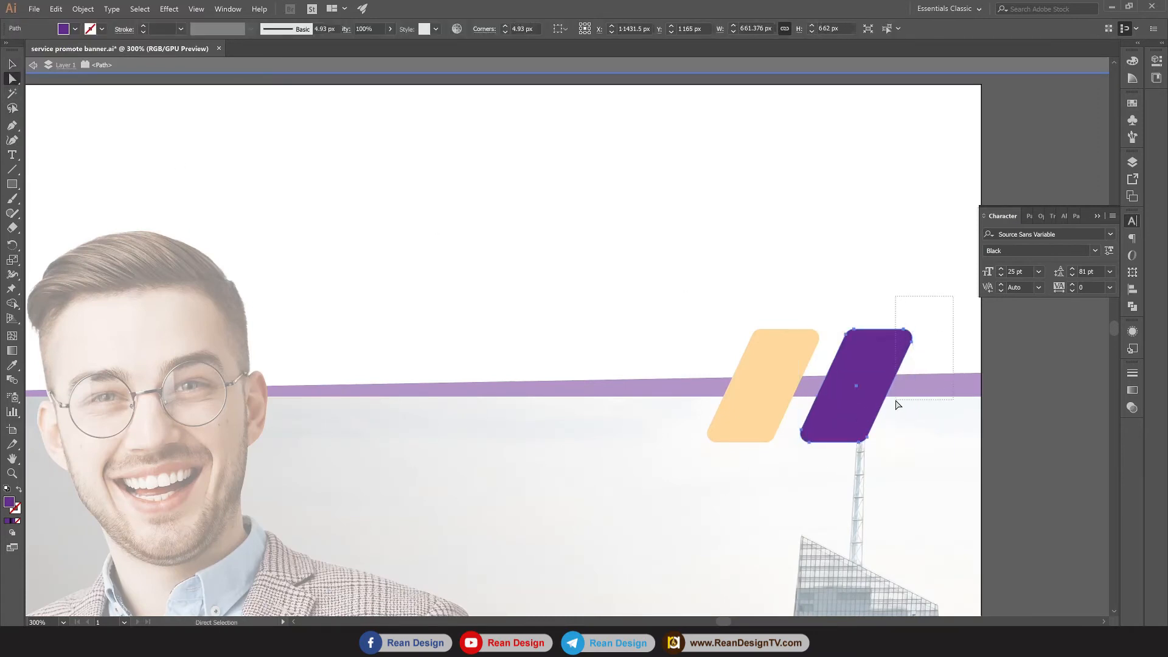
{"action": "left_click_drag", "start_coordinate": [839, 474], "coordinate": [892, 433]}
{"action": "left_click_drag", "start_coordinate": [860, 442], "coordinate": [830, 444]}
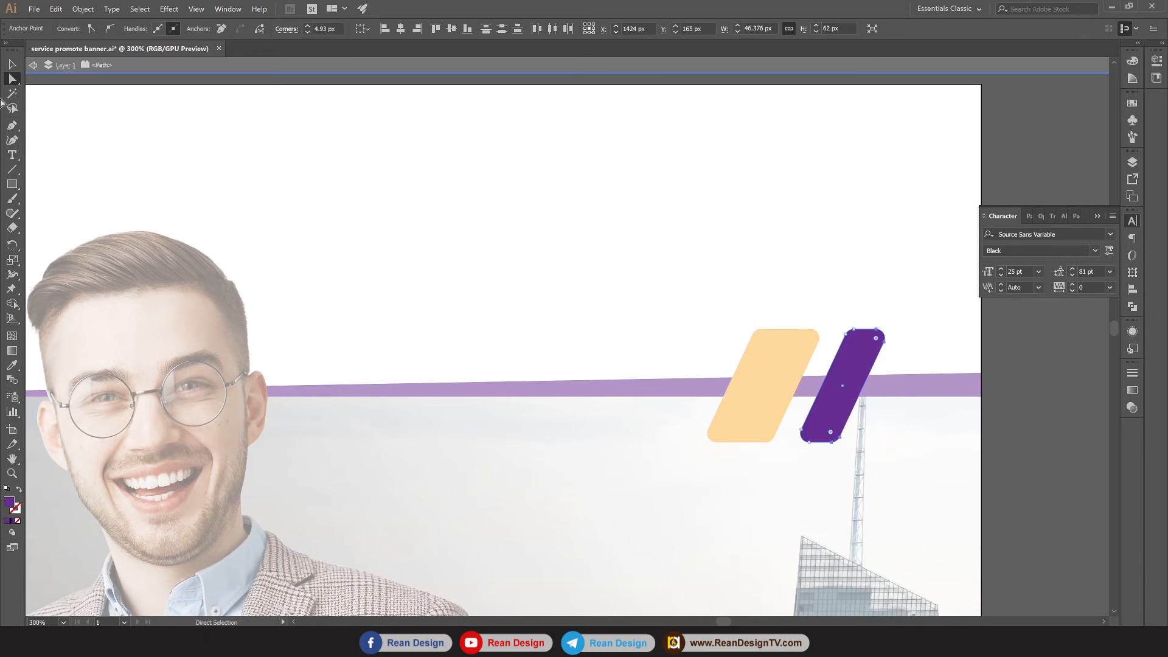
{"action": "left_click", "coordinate": [12, 63]}
{"action": "left_click", "coordinate": [1033, 411]}
Draw a purple hexagon in the upper-left corner of the new banner for the logo mark.
{"action": "scroll", "coordinate": [1035, 411], "scroll_direction": "down", "scroll_amount": 10}
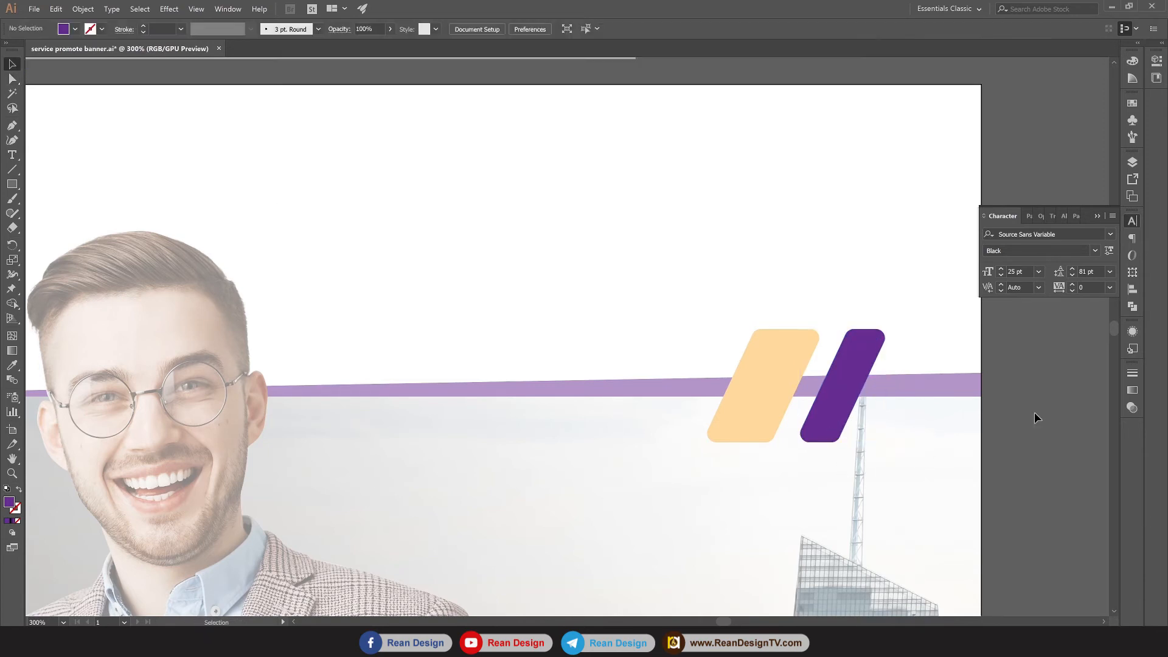
{"action": "scroll", "coordinate": [1031, 416], "scroll_direction": "down", "scroll_amount": 1}
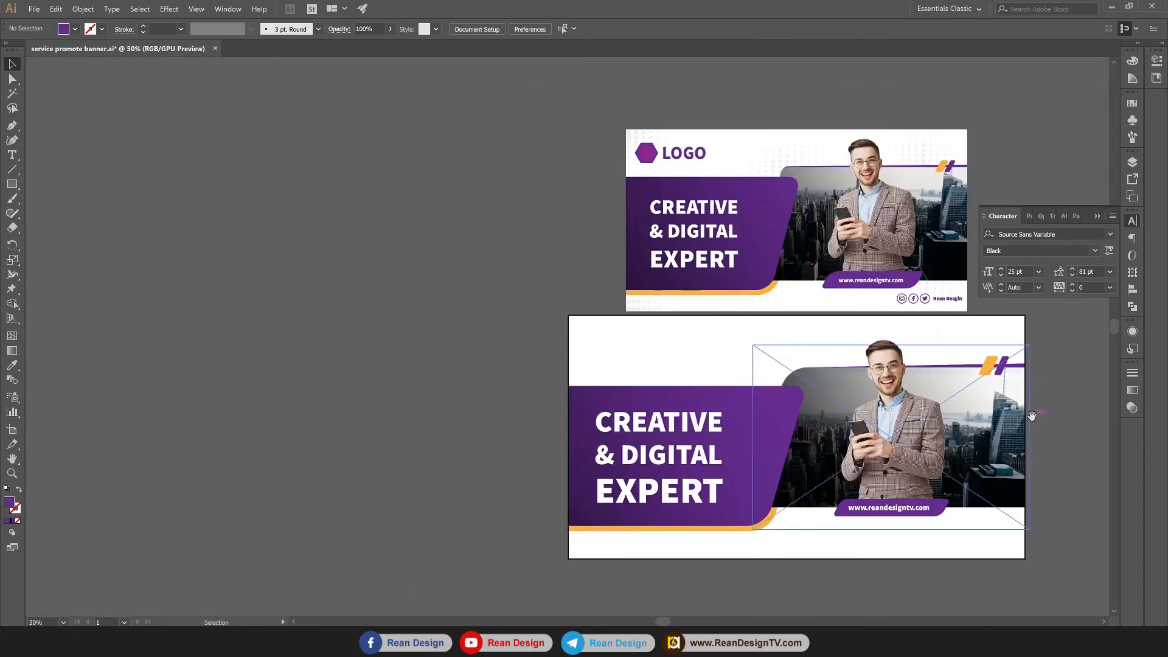
{"action": "left_click_drag", "start_coordinate": [1031, 417], "coordinate": [848, 388]}
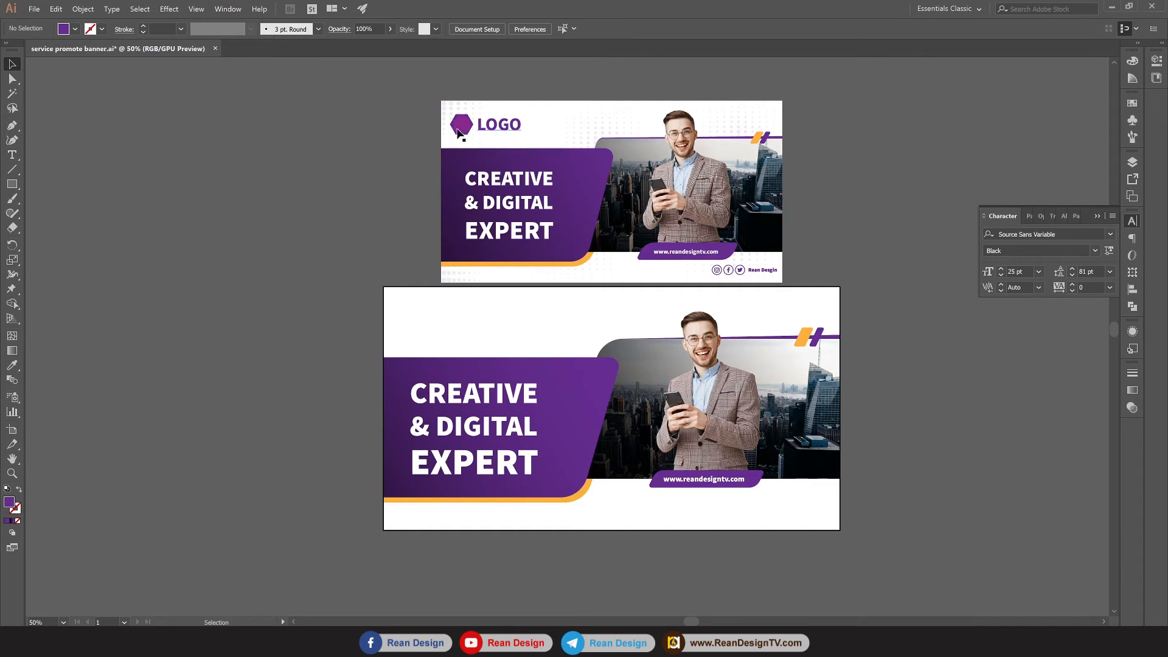
{"action": "left_click_drag", "start_coordinate": [12, 184], "coordinate": [101, 228]}
{"action": "key", "text": "ctrl"}
{"action": "mouse_move", "coordinate": [401, 307]}
{"action": "left_mouse_down"}
{"action": "mouse_move", "coordinate": [424, 322]}
{"action": "mouse_move", "coordinate": [414, 316]}
{"action": "left_mouse_up"}
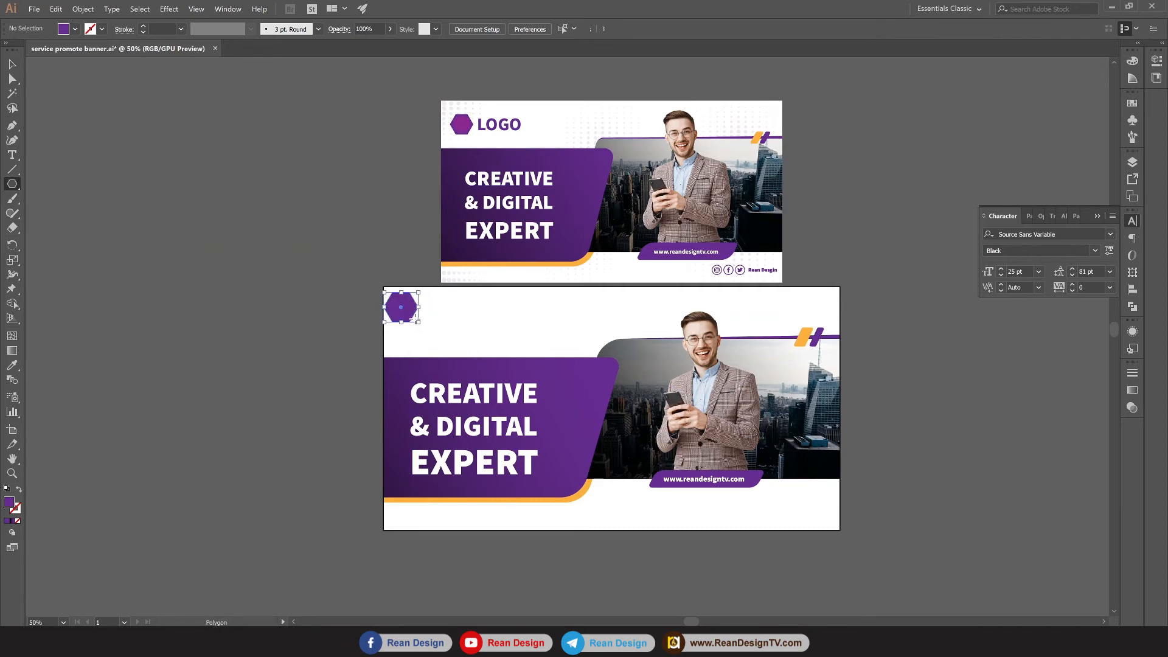
Move the hexagon in from the banner's corner and enlarge it to about 128 × 111 px.
{"action": "key", "text": "v"}
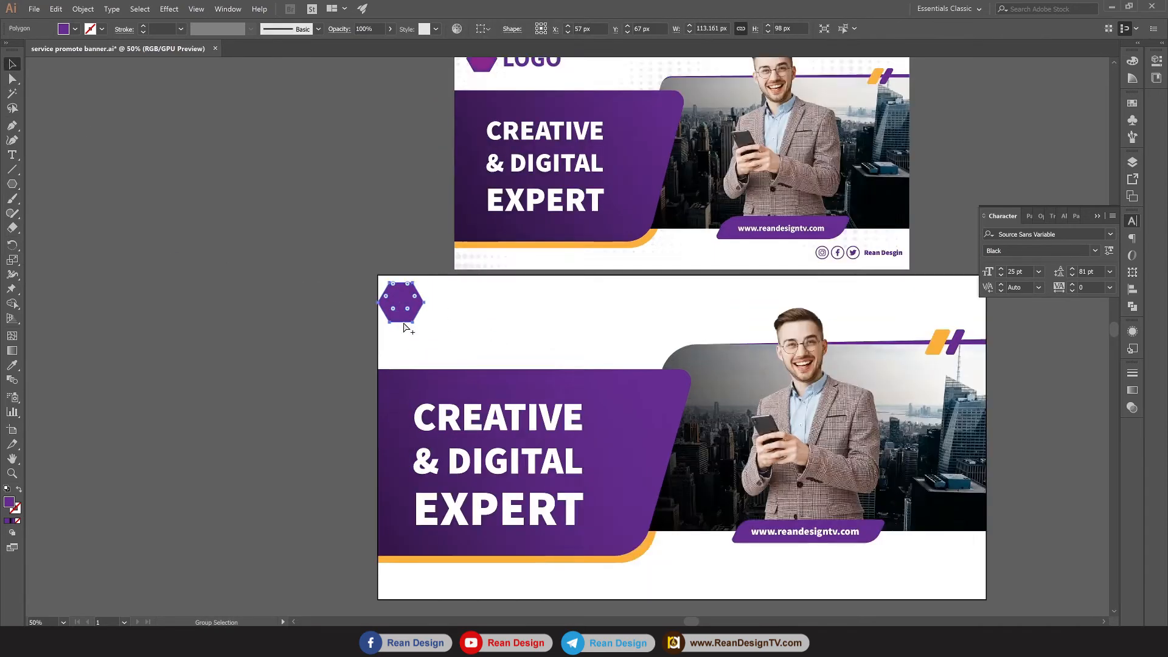
{"action": "key", "text": "ctrl+plus"}
{"action": "key", "text": "ctrl+plus"}
{"action": "left_click_drag", "start_coordinate": [425, 310], "coordinate": [464, 354]}
{"action": "scroll", "coordinate": [450, 345], "scroll_direction": "down", "scroll_amount": 1}
{"action": "scroll", "coordinate": [382, 399], "scroll_direction": "up", "scroll_amount": 3}
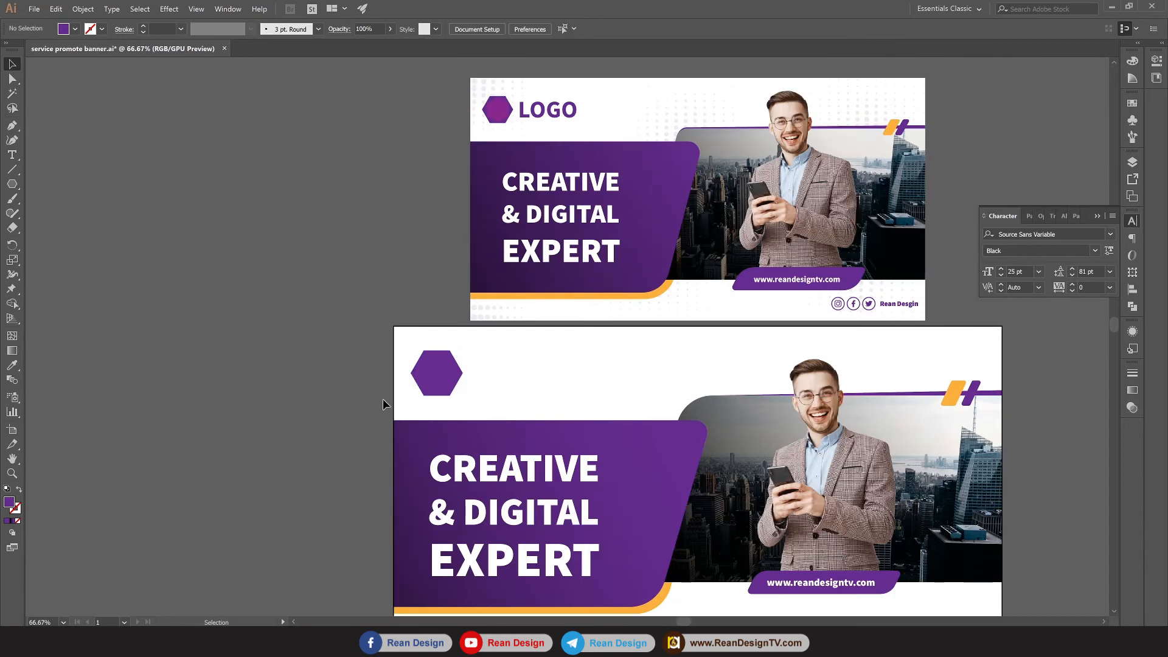
{"action": "scroll", "coordinate": [382, 399], "scroll_direction": "down", "scroll_amount": 2}
{"action": "scroll", "coordinate": [477, 363], "scroll_direction": "up", "scroll_amount": 2}
Paste a copy of the hexagon in place and shrink the copy around its centre to about 79 × 68 px.
{"action": "left_click", "coordinate": [402, 326]}
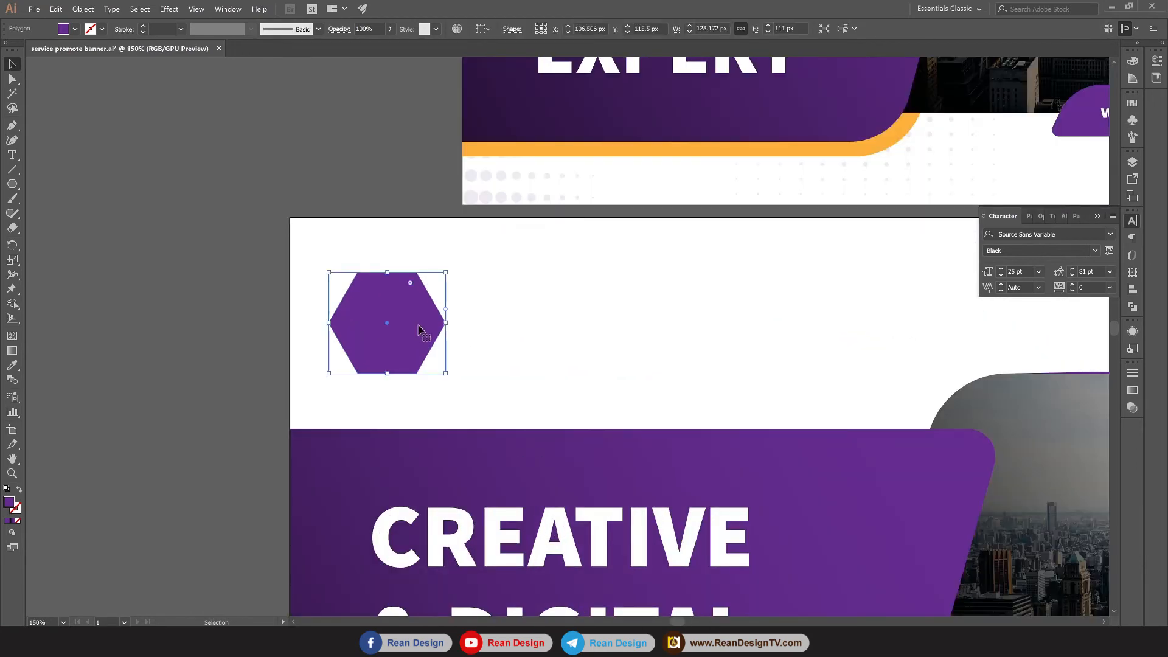
{"action": "left_click", "coordinate": [56, 10]}
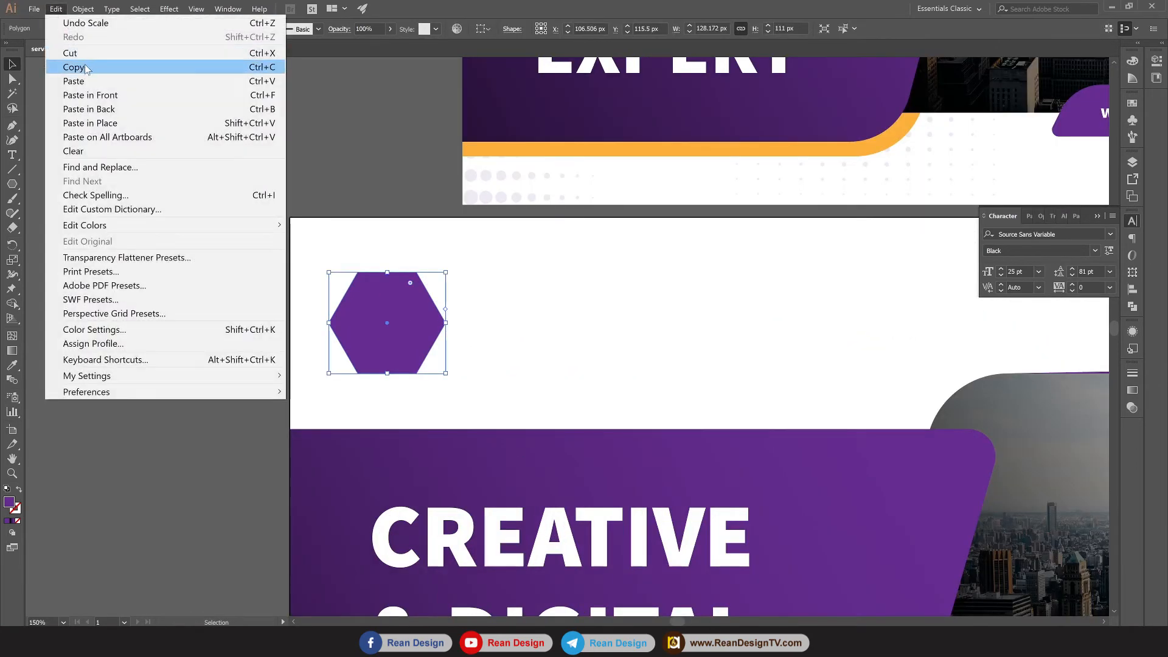
{"action": "left_click", "coordinate": [85, 67]}
{"action": "left_click", "coordinate": [56, 9]}
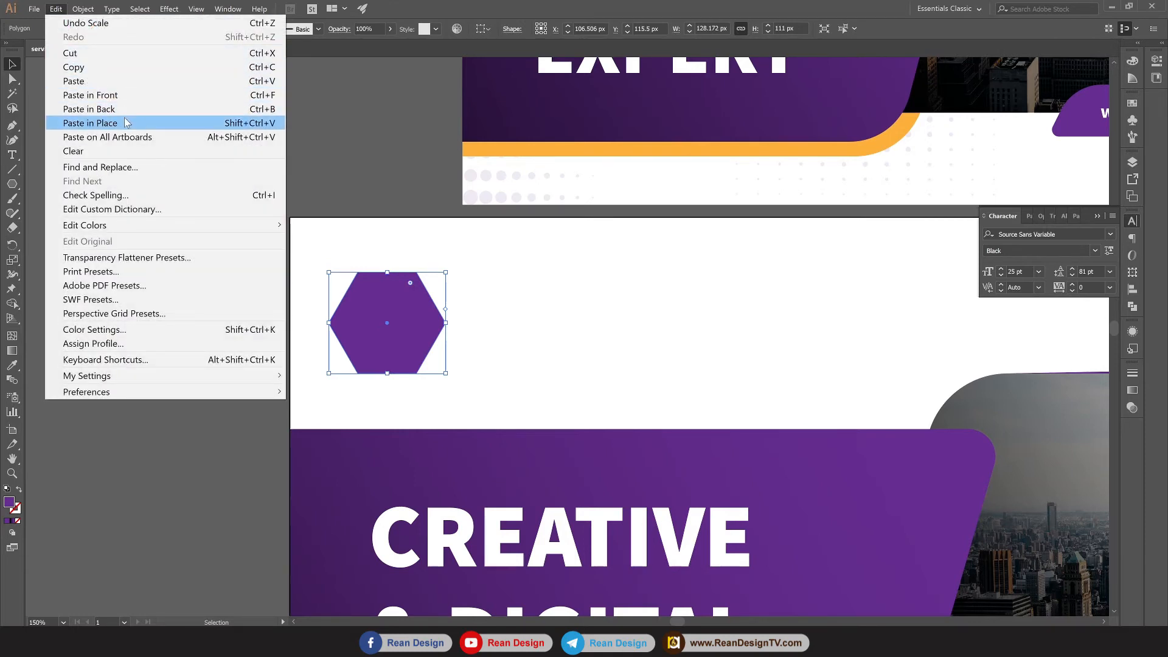
{"action": "left_click", "coordinate": [220, 123]}
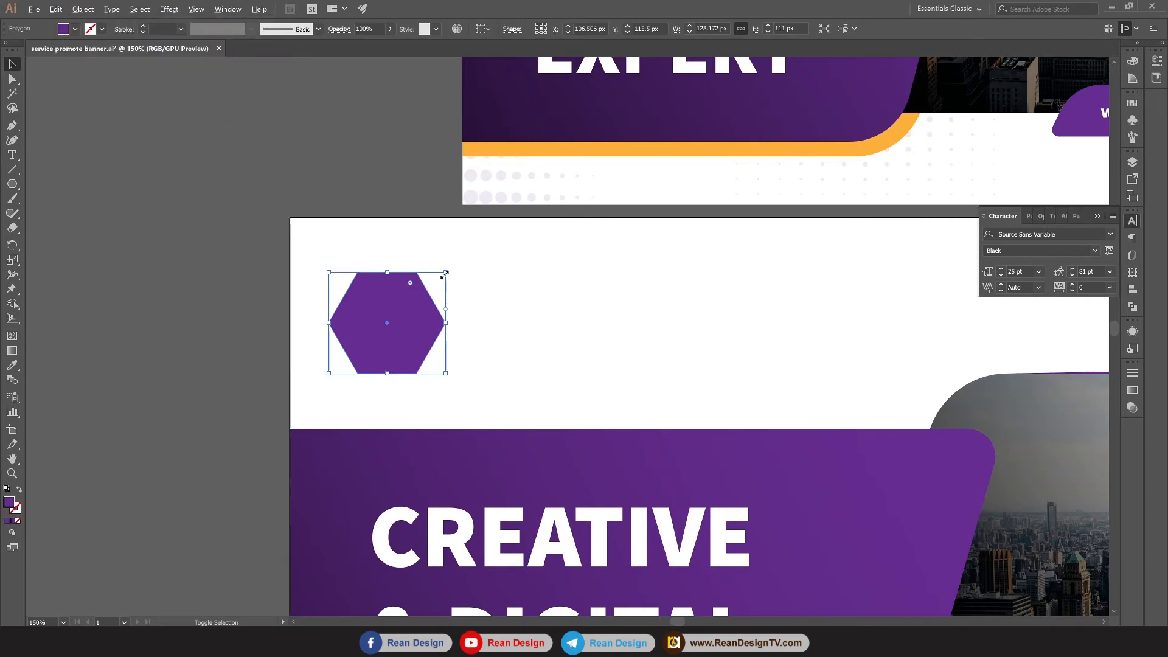
{"action": "left_click_drag", "start_coordinate": [445, 273], "coordinate": [424, 290]}
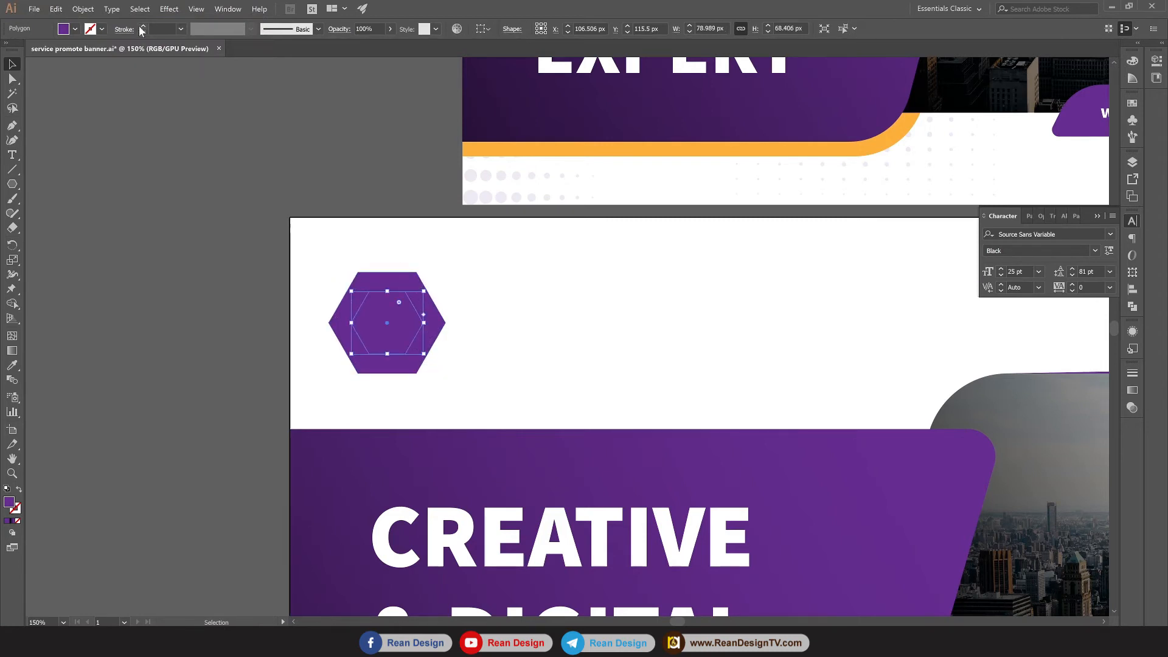
Fill the inner hexagon with the magenta-purple swatch, then rotate and enlarge it to about 94 × 105 px within the outer one.
{"action": "left_click", "coordinate": [75, 29]}
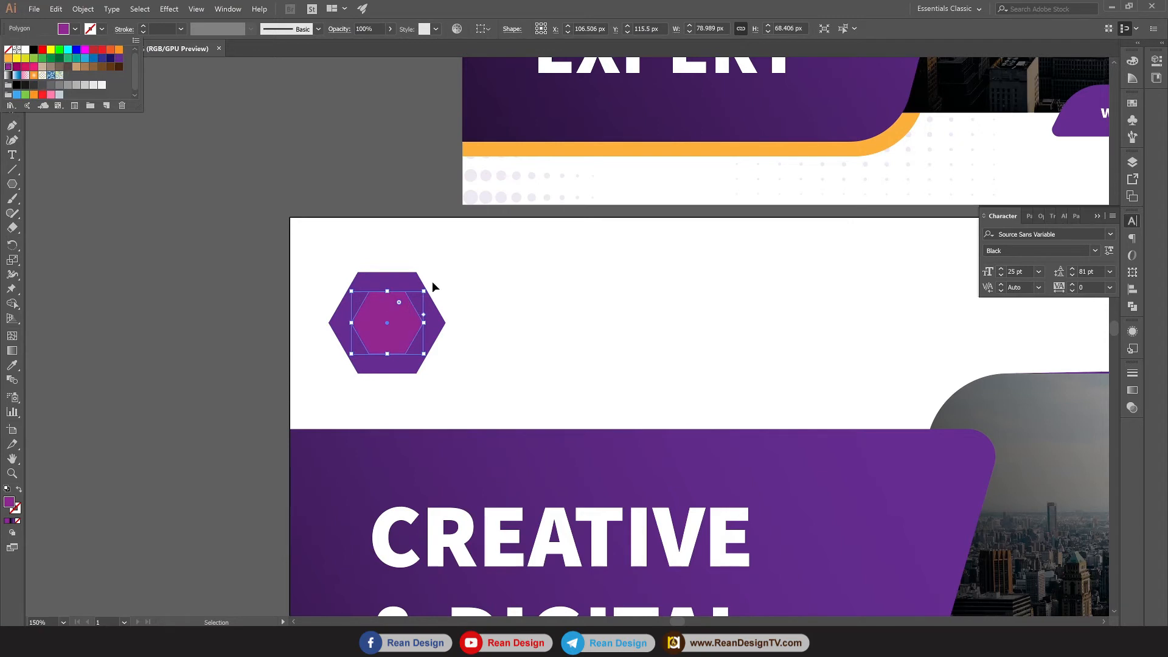
{"action": "left_click", "coordinate": [434, 306], "text": "shift"}
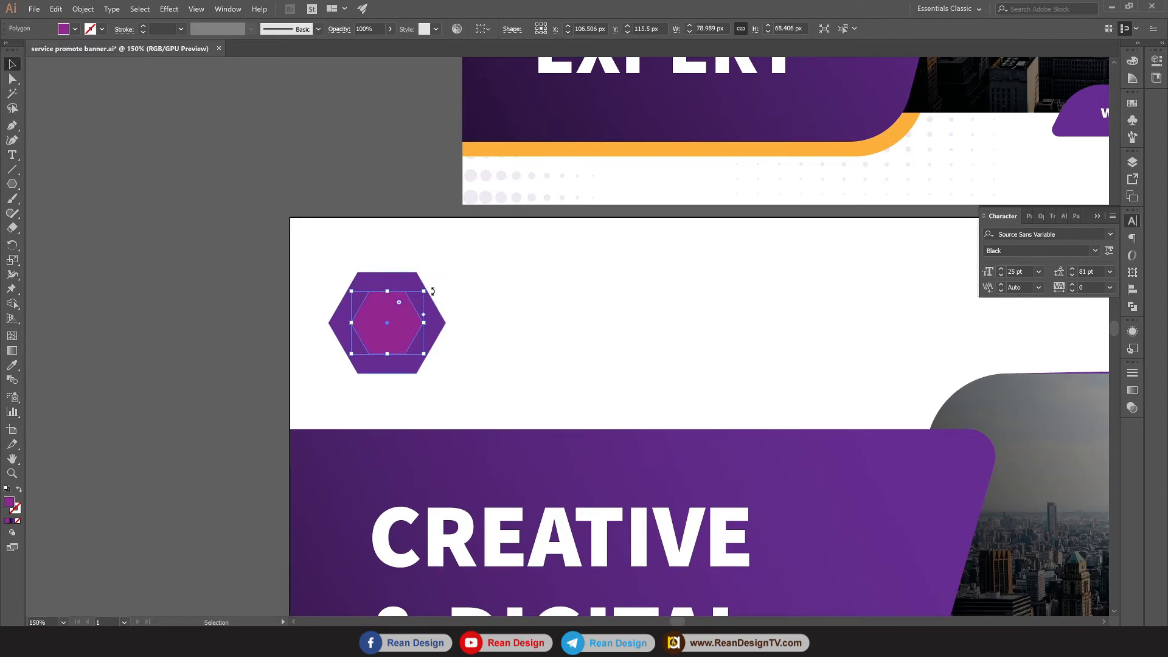
{"action": "left_click_drag", "start_coordinate": [432, 291], "coordinate": [451, 306]}
Reduce the inner hexagon's opacity to 61%.
{"action": "left_click", "coordinate": [531, 307]}
{"action": "scroll", "coordinate": [515, 313], "scroll_direction": "down", "scroll_amount": 2}
{"action": "scroll", "coordinate": [505, 326], "scroll_direction": "up", "scroll_amount": 1}
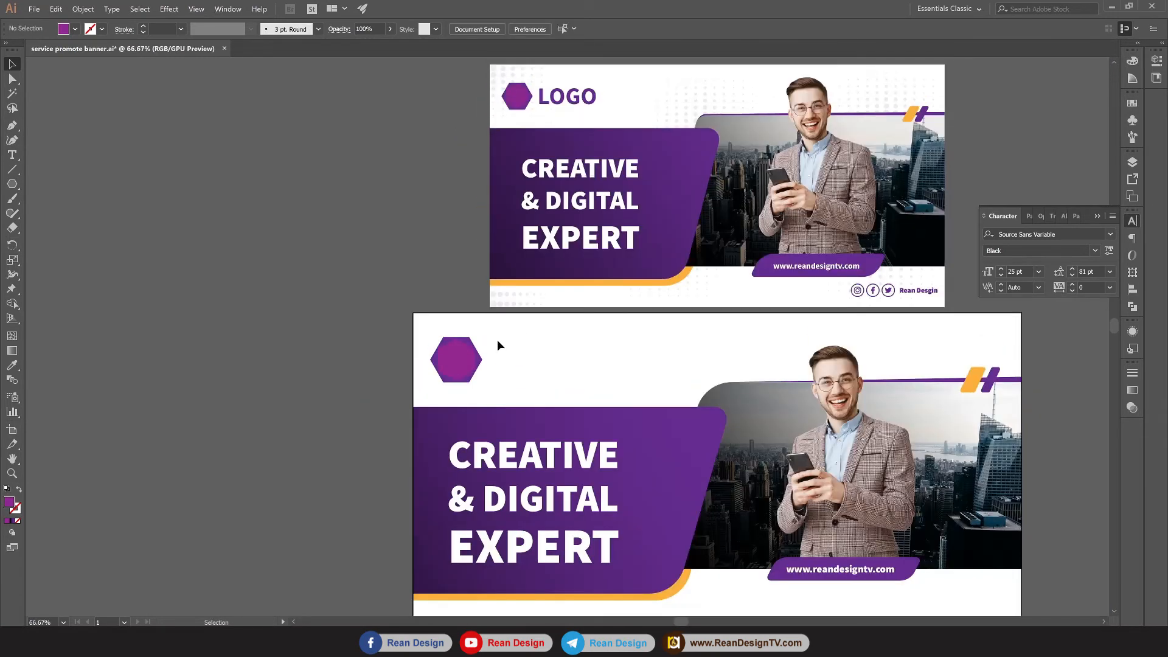
{"action": "left_click", "coordinate": [461, 360]}
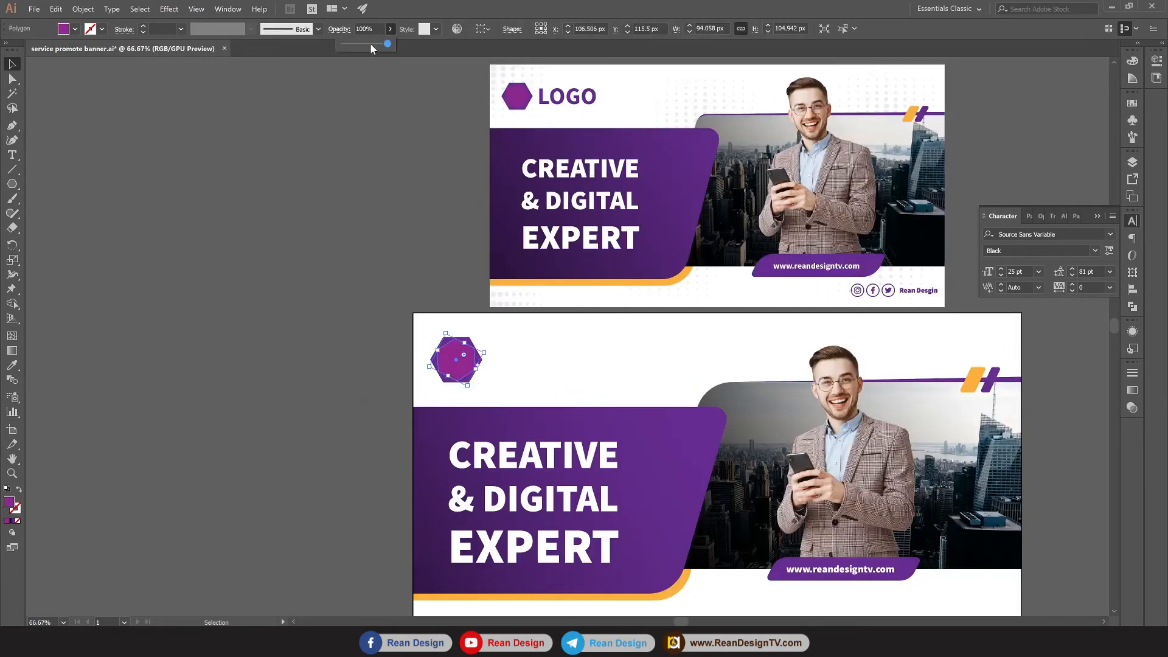
{"action": "left_click", "coordinate": [308, 219]}
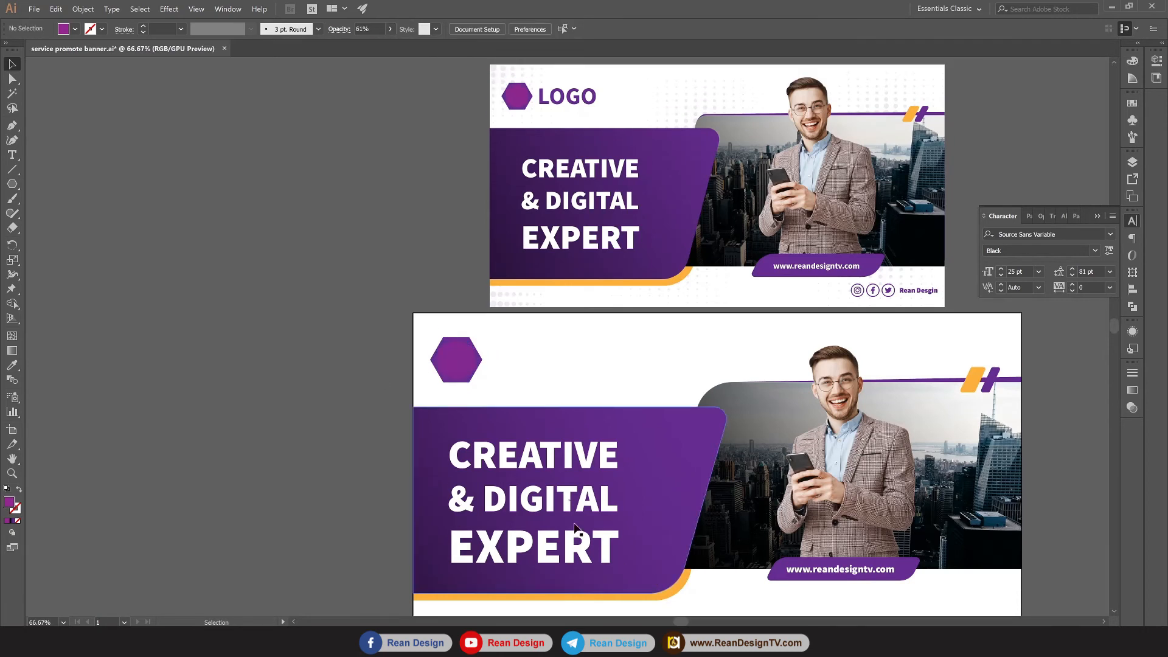
Duplicate the EXPERT text beside the logo hexagon and fill the copy with the purple swatch.
{"action": "left_click_drag", "start_coordinate": [542, 546], "coordinate": [582, 360]}
{"action": "left_click", "coordinate": [75, 29]}
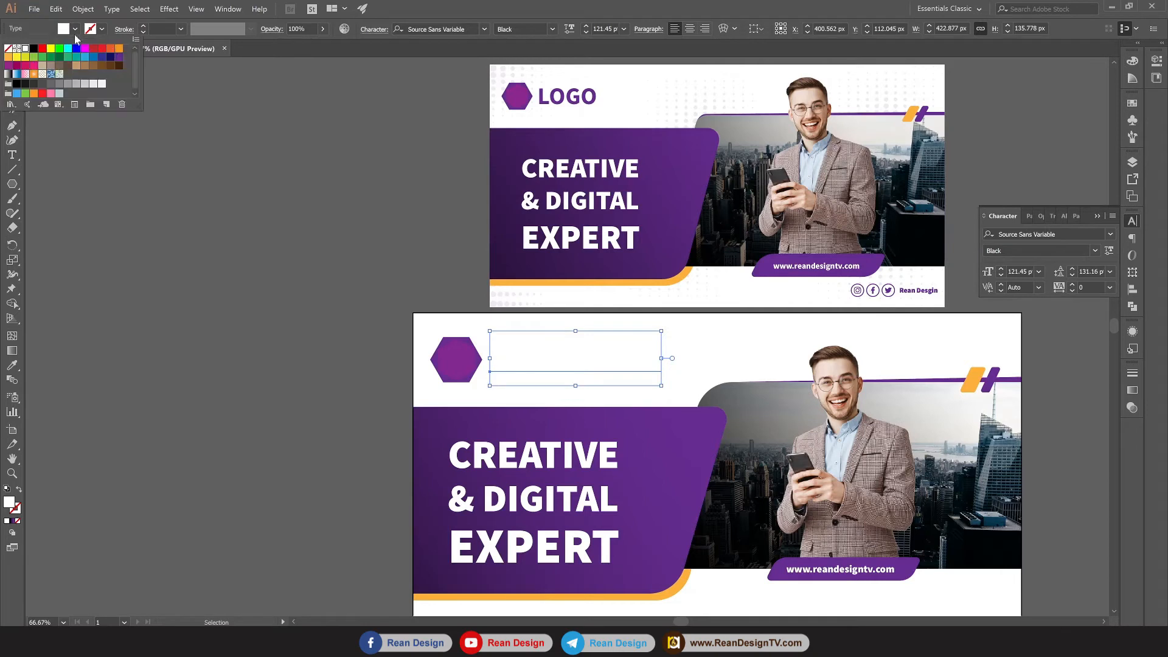
{"action": "left_click", "coordinate": [119, 57]}
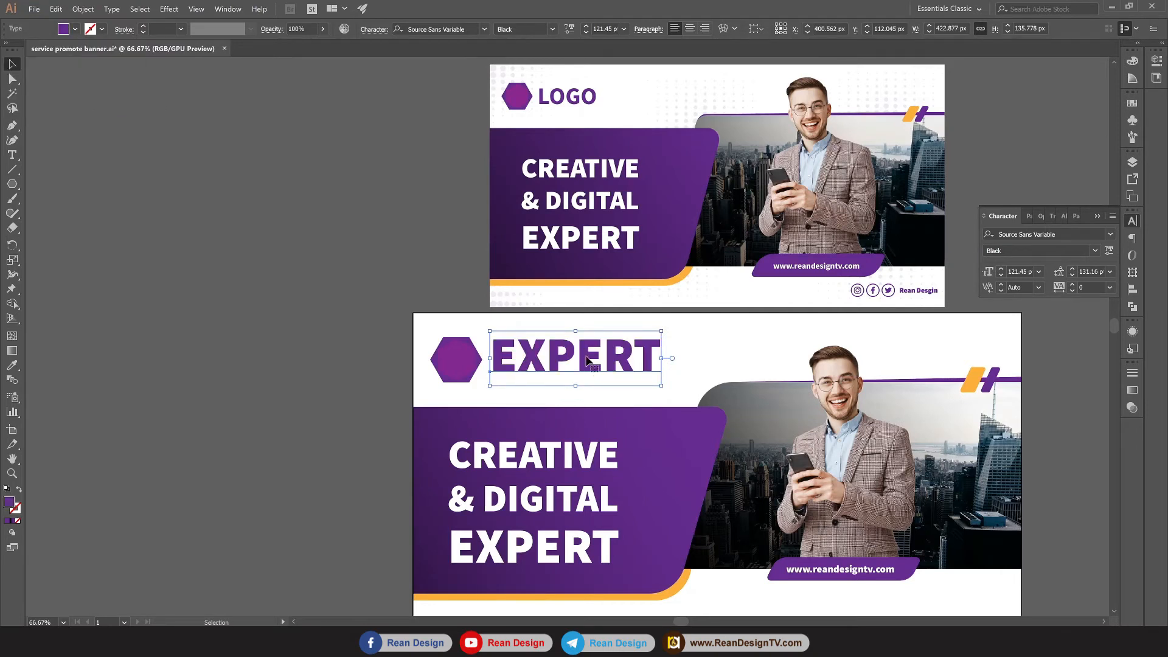
Replace the wording of the purple text copy with LOGO.
{"action": "double_click", "coordinate": [593, 365]}
{"action": "double_click", "coordinate": [599, 361]}
{"action": "type", "text": "LOGO"}
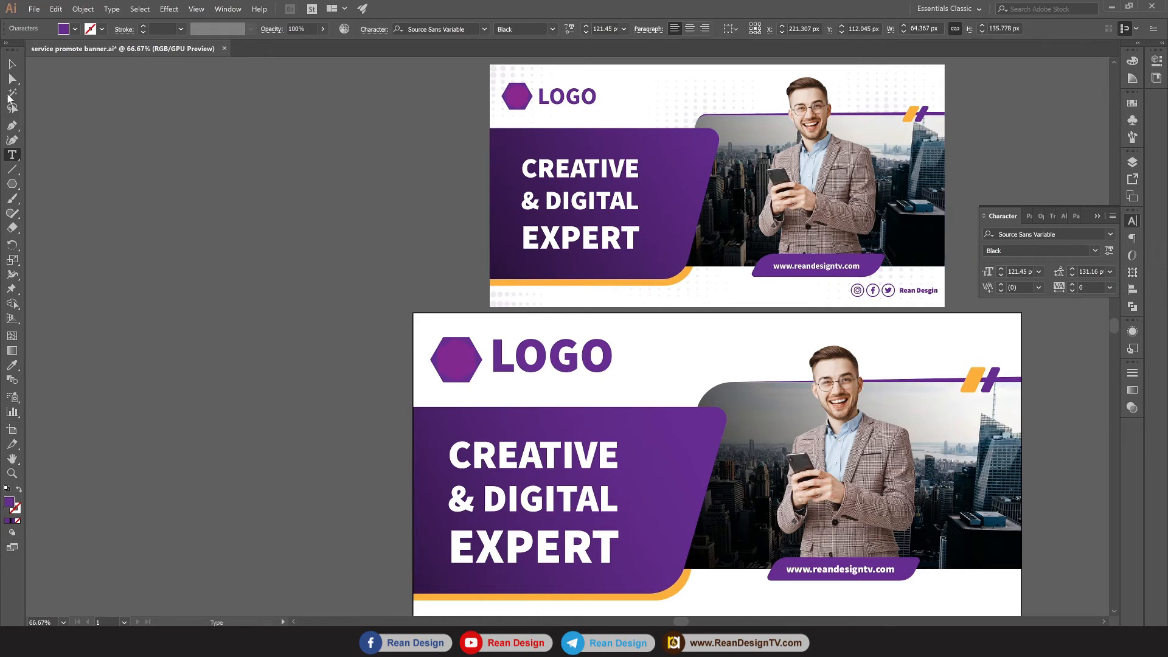
{"action": "left_click", "coordinate": [13, 64]}
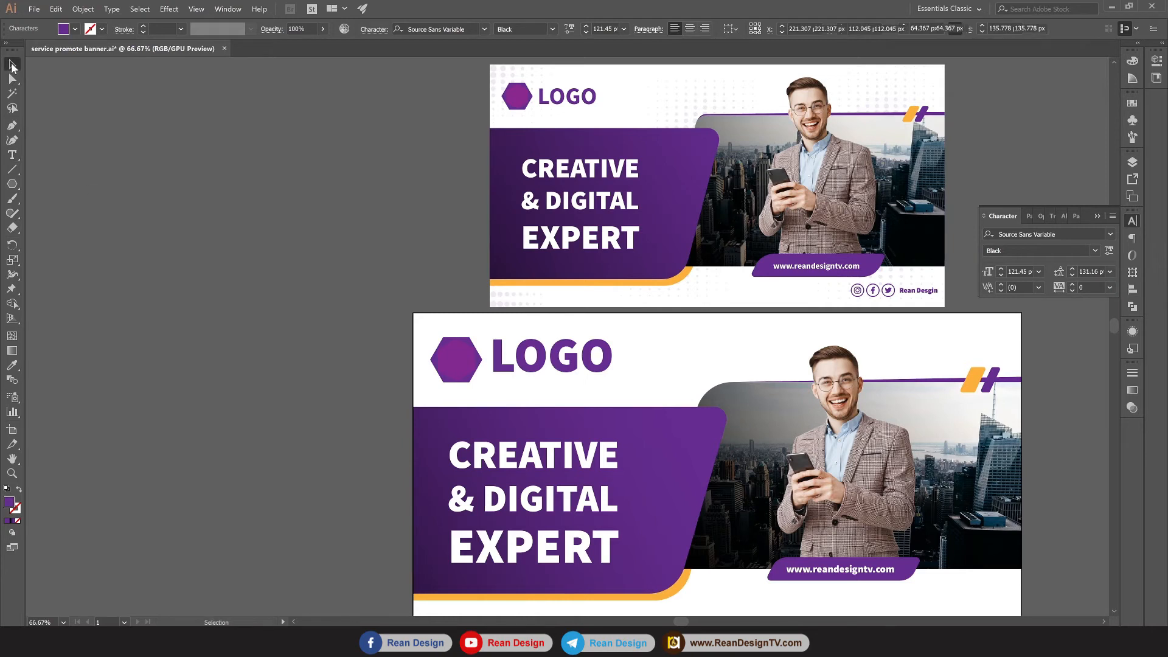
Scale the LOGO text down to about 94 pt and nudge it up to align vertically with the hexagon.
{"action": "left_click", "coordinate": [585, 367]}
{"action": "left_click_drag", "start_coordinate": [613, 331], "coordinate": [586, 342]}
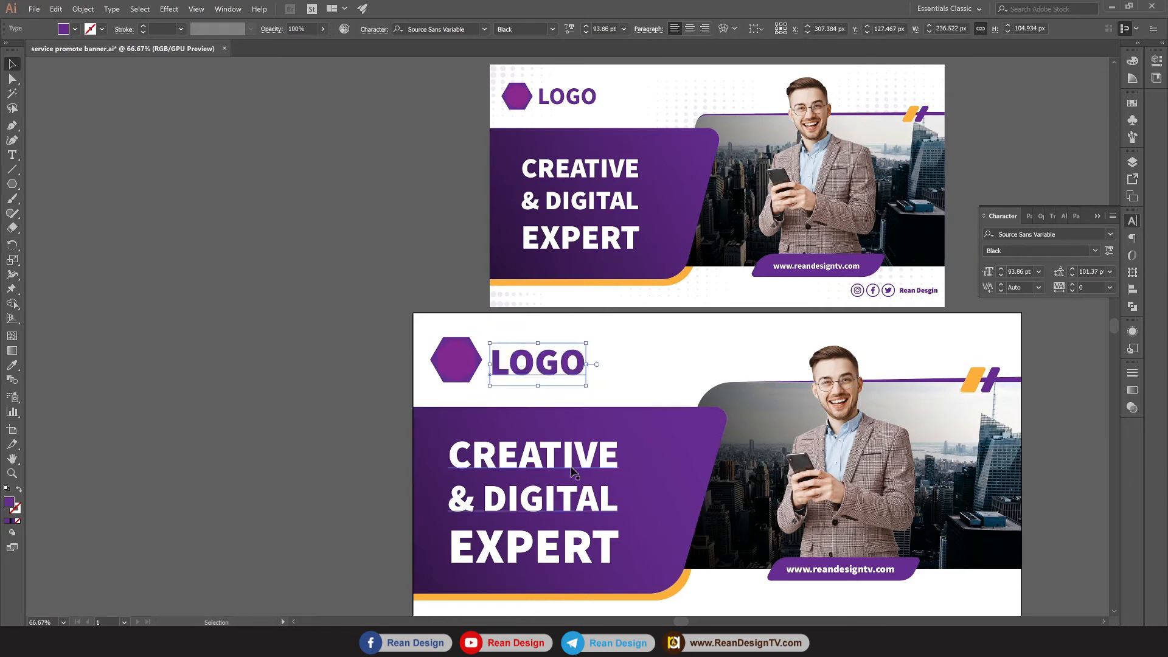
{"action": "key", "text": "Up"}
{"action": "key", "text": "Up"}
{"action": "key", "text": "Up"}
{"action": "key", "text": "Up"}
{"action": "key", "text": "Up"}
{"action": "key", "text": "Up"}
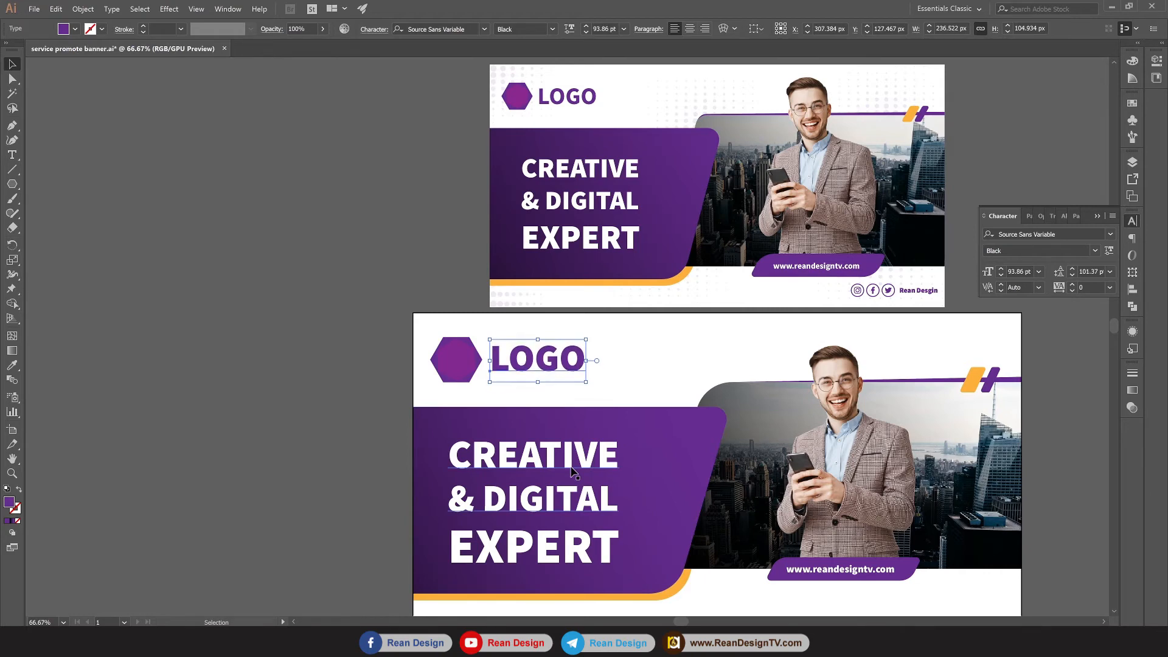
{"action": "left_click", "coordinate": [278, 401]}
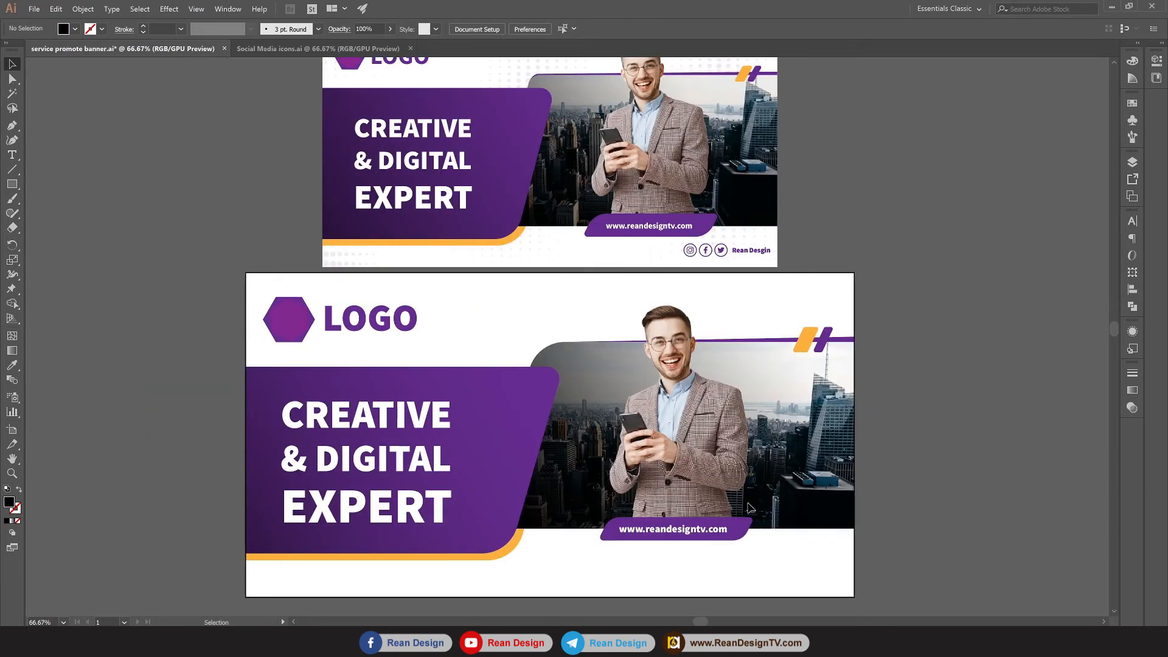
Bring the circle-outlined Instagram, Facebook and Twitter icons from Social Media icons.ai into the banner document, matching the reference's icon set.
{"action": "scroll", "coordinate": [721, 255], "scroll_direction": "up", "scroll_amount": 3}
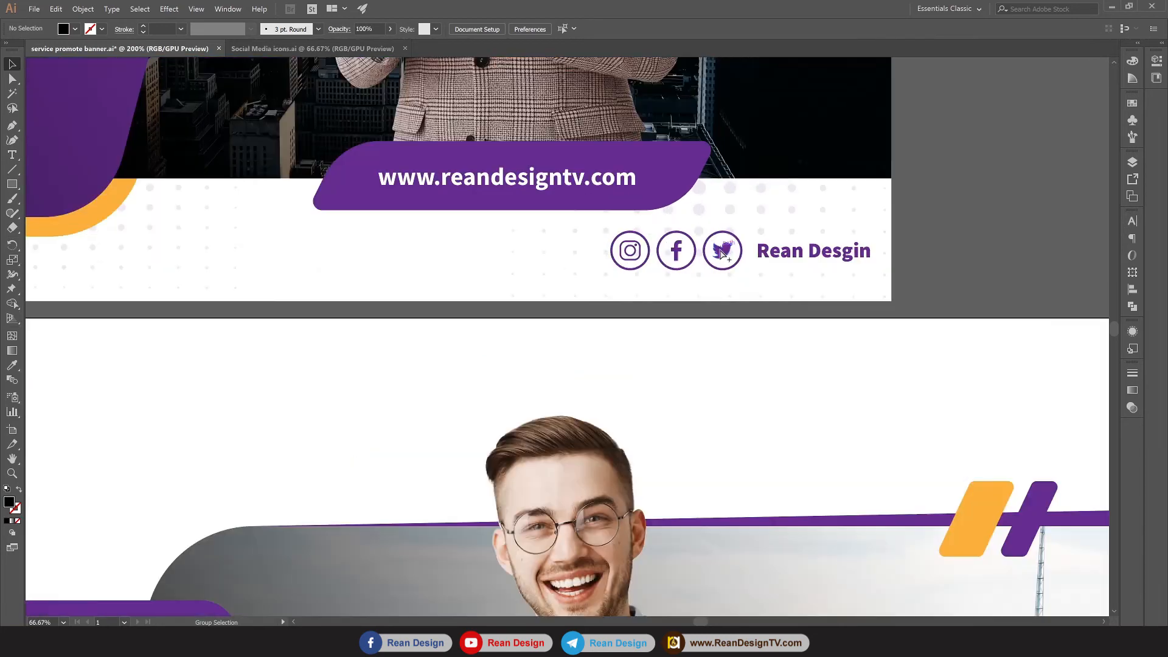
{"action": "left_click", "coordinate": [723, 258]}
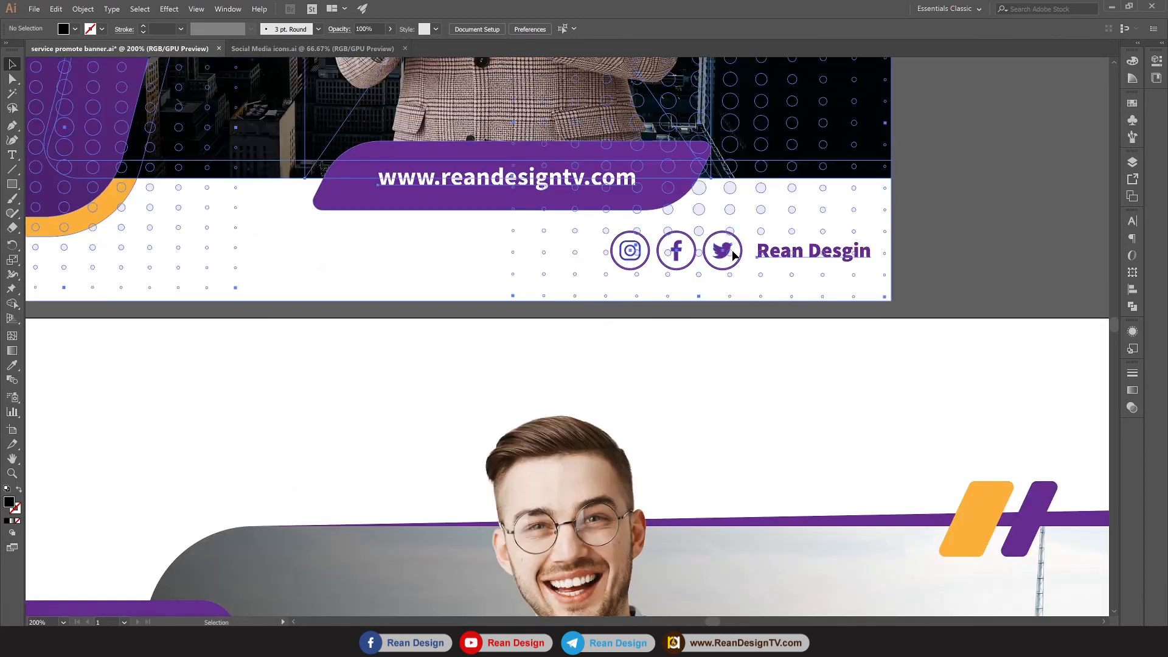
{"action": "left_click", "coordinate": [272, 49]}
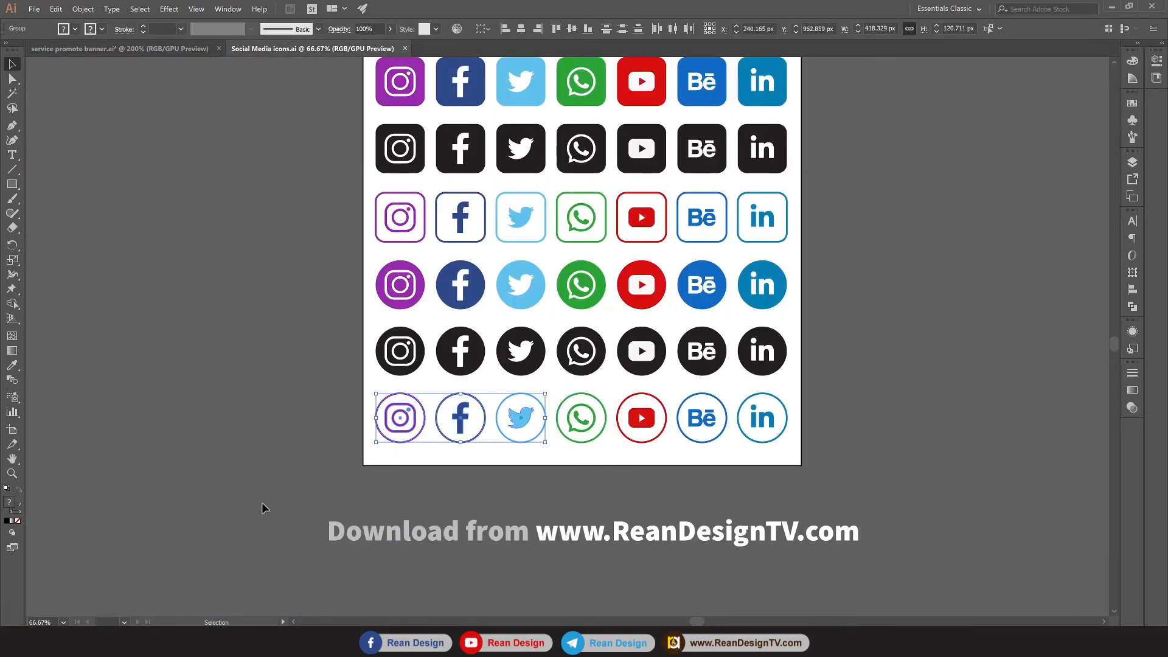
{"action": "left_click", "coordinate": [770, 541]}
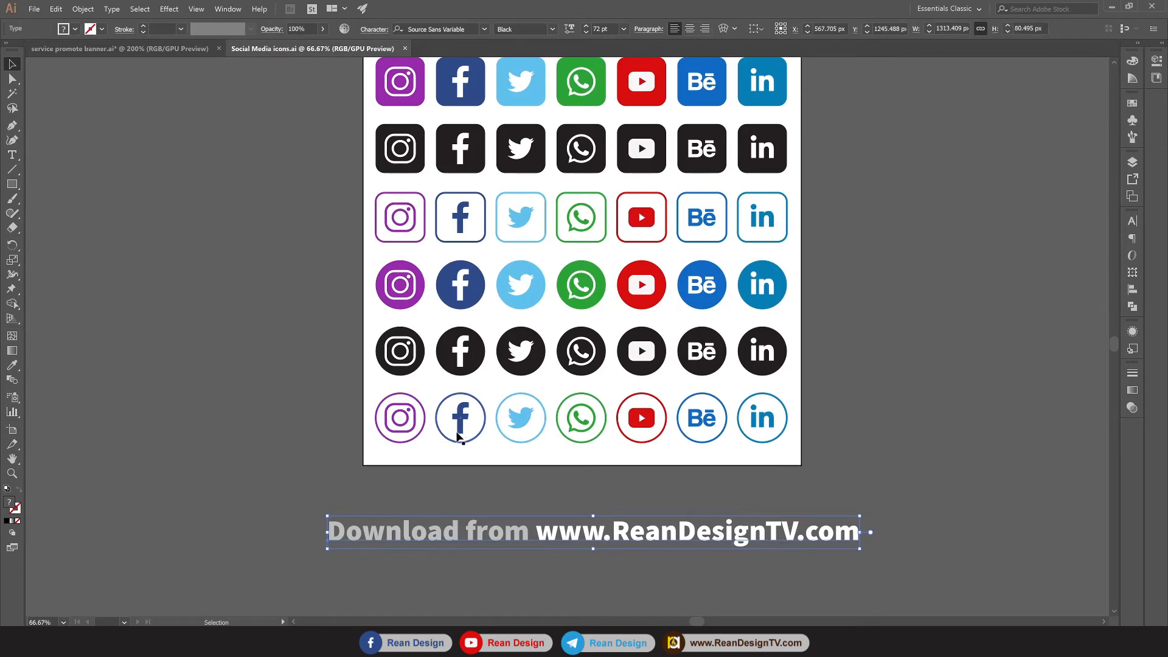
{"action": "left_click_drag", "start_coordinate": [344, 419], "coordinate": [201, 53]}
{"action": "left_click_drag", "start_coordinate": [782, 437], "coordinate": [783, 440]}
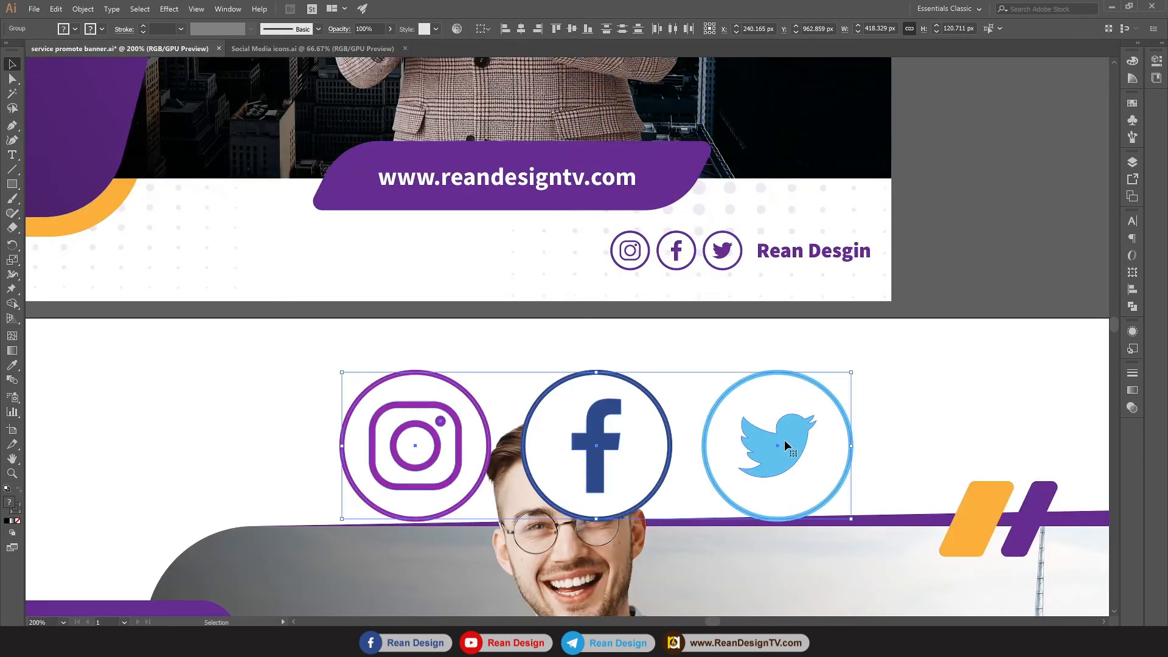
Shrink the three social icons to about 165 × 48 px overall and place them in the white strip below the website label.
{"action": "key", "text": "ctrl+minus"}
{"action": "key", "text": "ctrl+minus"}
{"action": "key", "text": "ctrl+minus"}
{"action": "scroll", "coordinate": [779, 365], "scroll_direction": "down", "scroll_amount": 3}
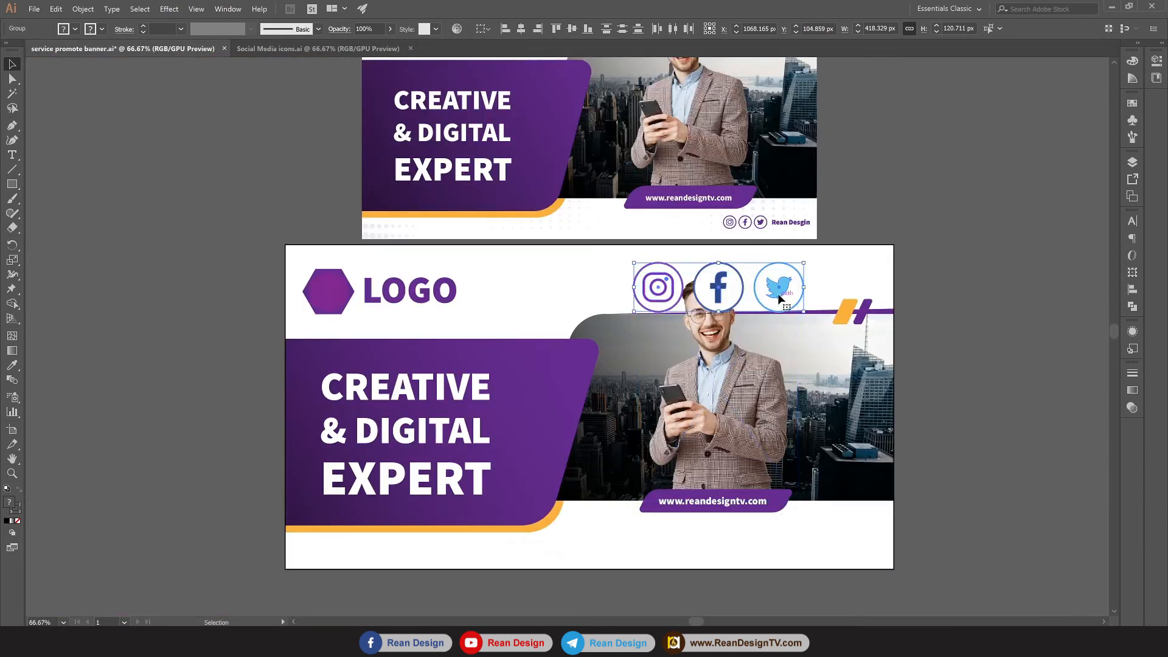
{"action": "left_click_drag", "start_coordinate": [796, 307], "coordinate": [830, 572]}
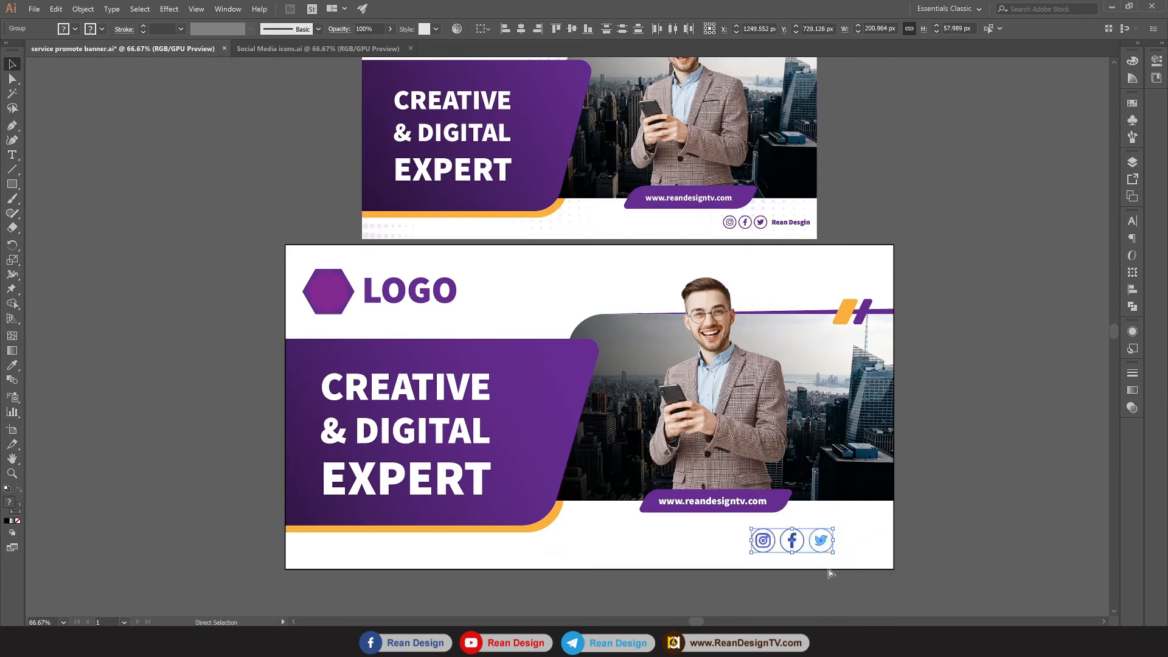
{"action": "scroll", "coordinate": [829, 570], "scroll_direction": "up", "scroll_amount": 2}
{"action": "left_click_drag", "start_coordinate": [824, 513], "coordinate": [769, 528]}
Set the outlines of the three social icons' outer circles to the purple swatch and remove their white fill.
{"action": "scroll", "coordinate": [771, 572], "scroll_direction": "up", "scroll_amount": 4}
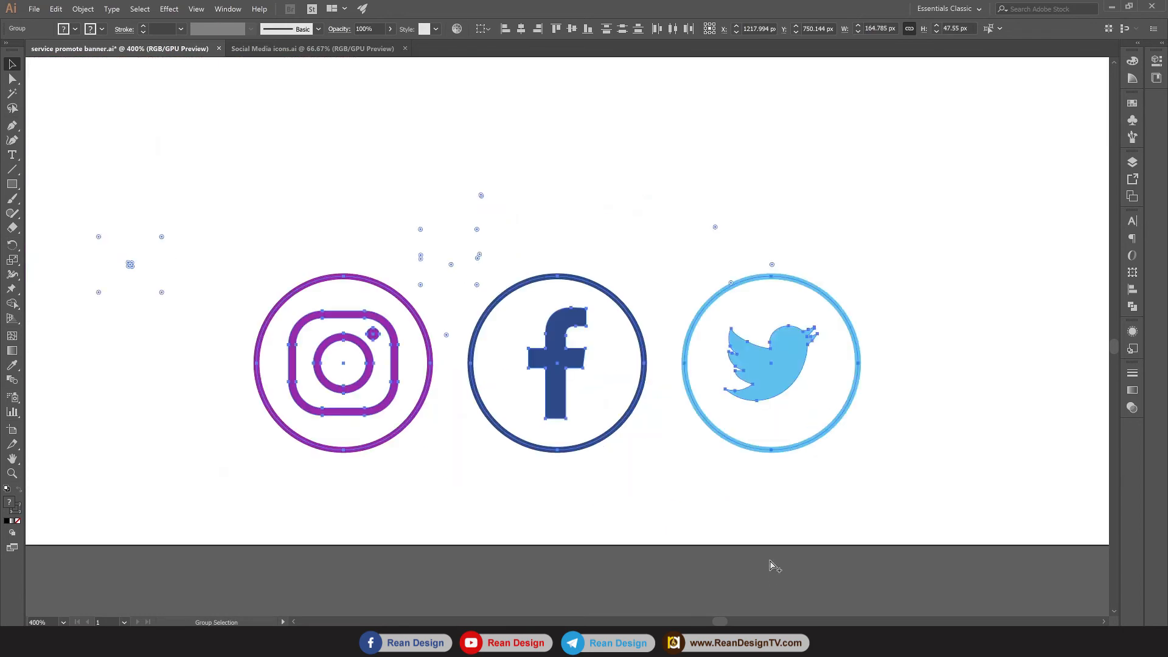
{"action": "left_click", "coordinate": [692, 516]}
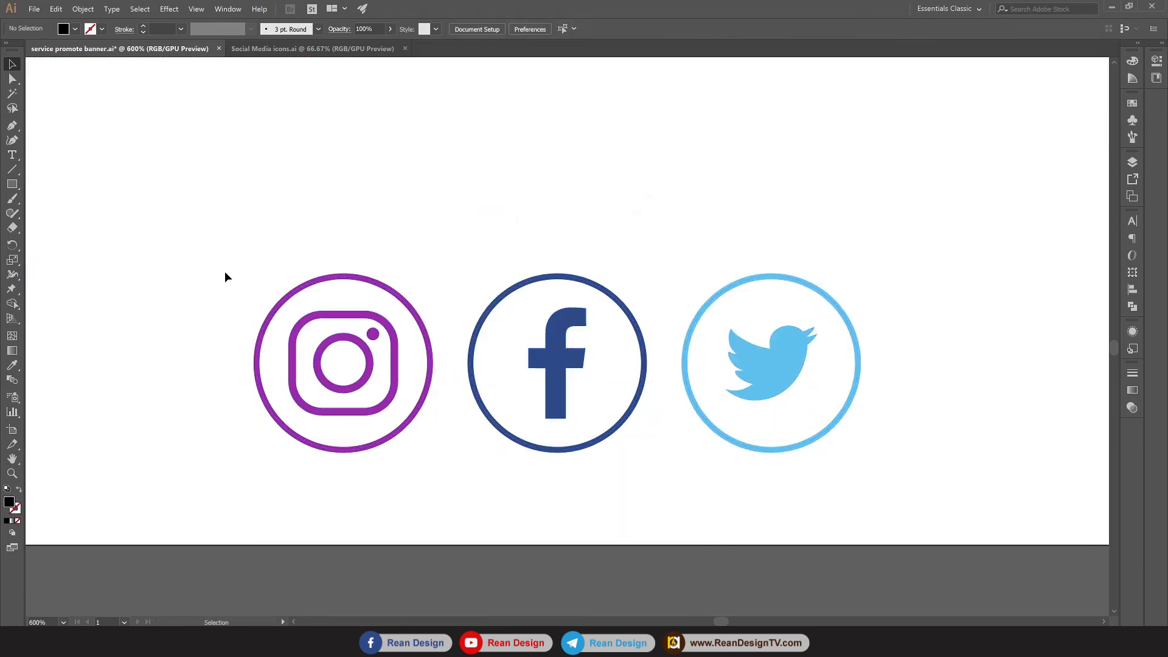
{"action": "left_click", "coordinate": [344, 298]}
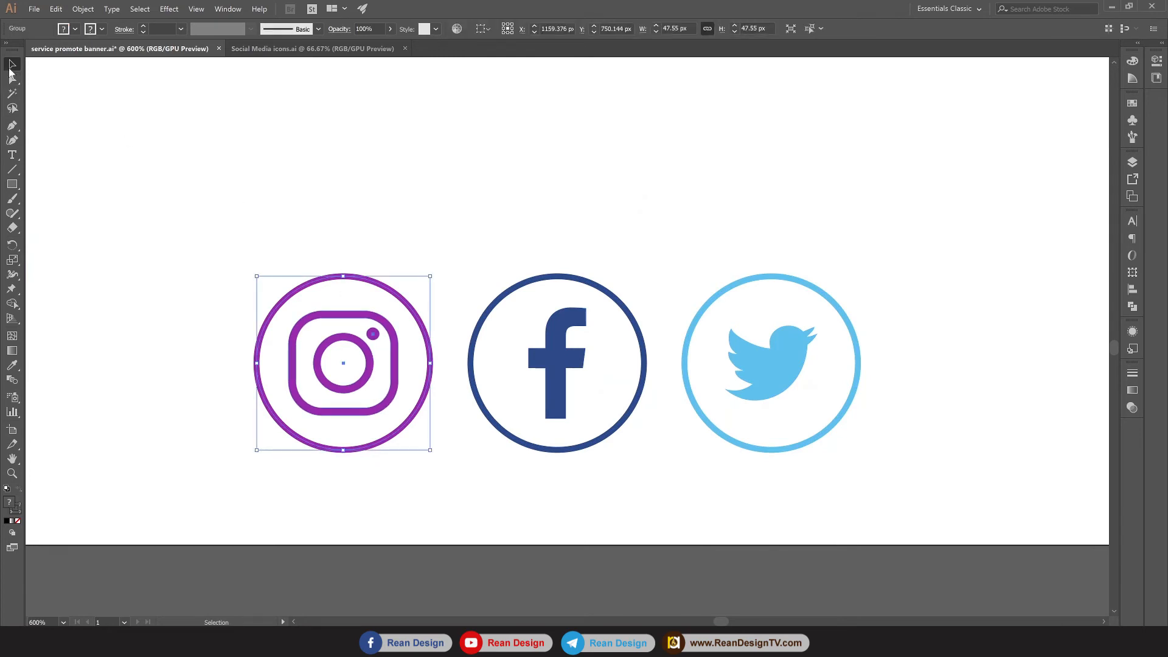
{"action": "left_click", "coordinate": [13, 79]}
{"action": "left_click", "coordinate": [337, 225]}
{"action": "left_click", "coordinate": [348, 291]}
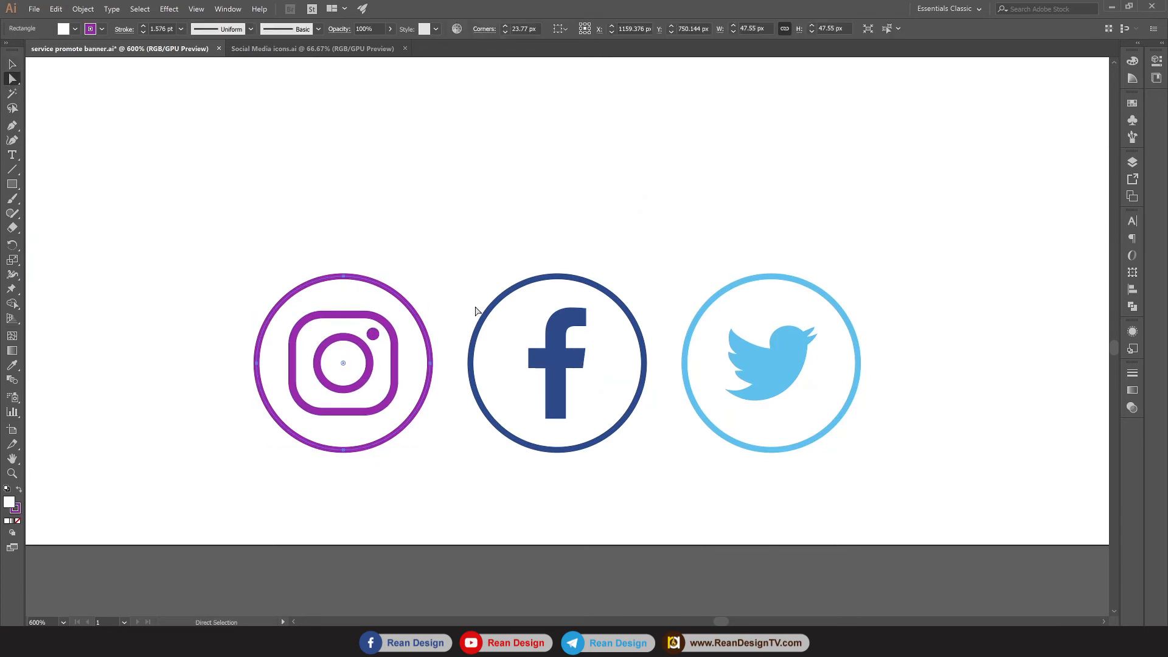
{"action": "left_click", "coordinate": [775, 309], "text": "shift"}
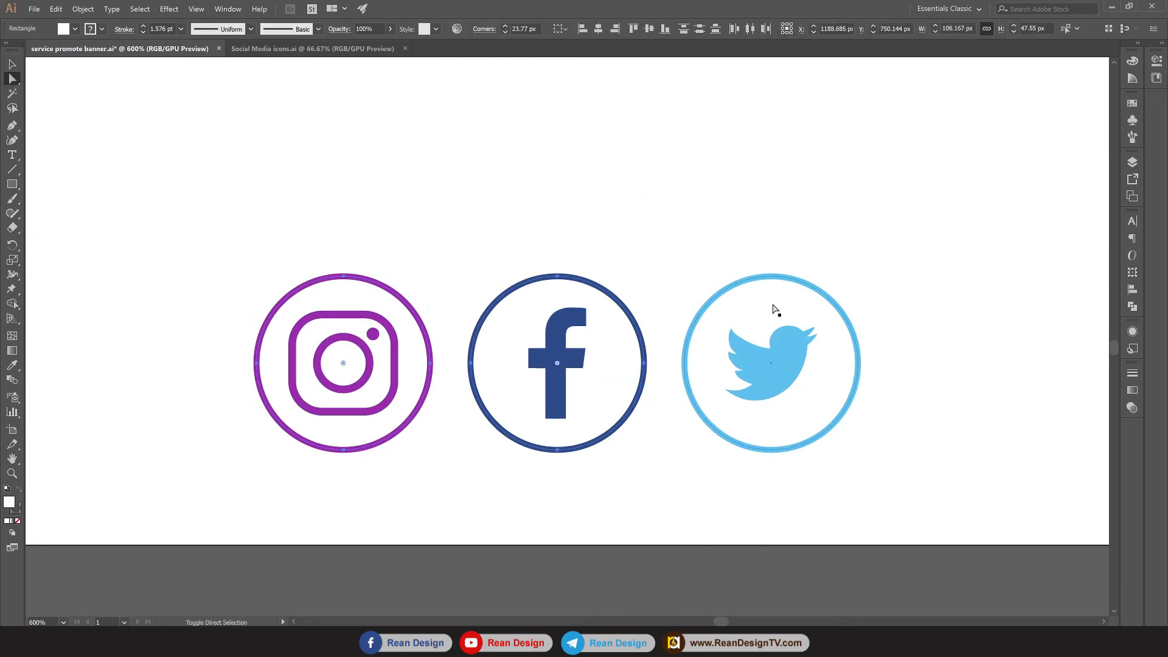
{"action": "left_click", "coordinate": [102, 29]}
{"action": "left_click", "coordinate": [118, 59]}
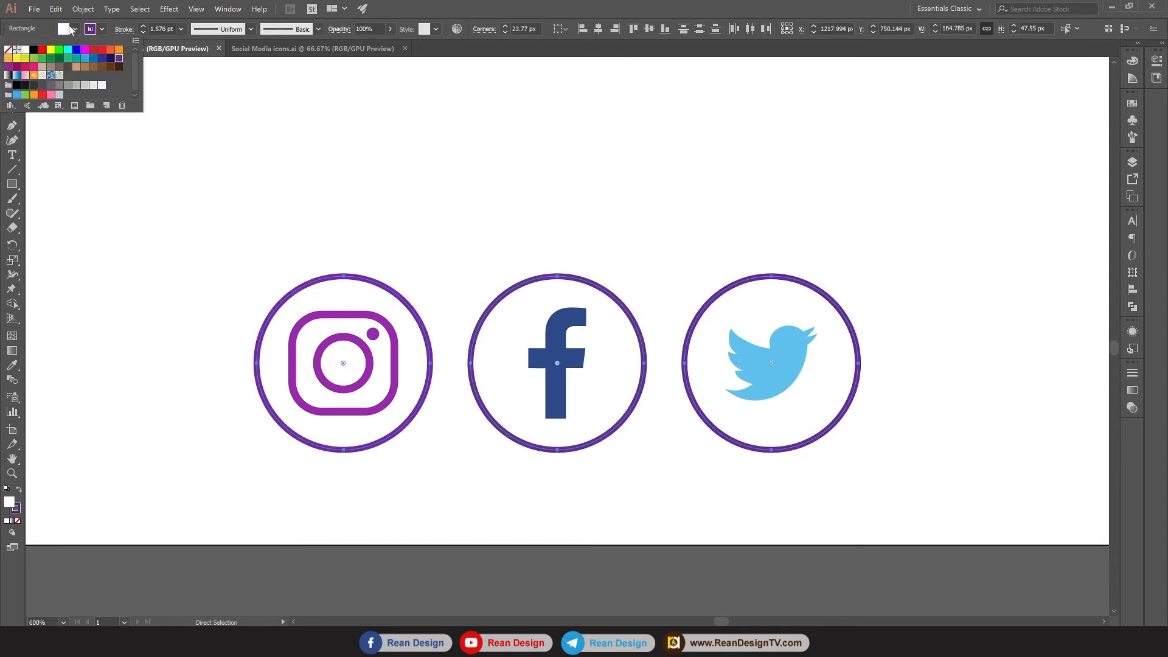
{"action": "left_click", "coordinate": [75, 28]}
{"action": "left_click", "coordinate": [425, 202]}
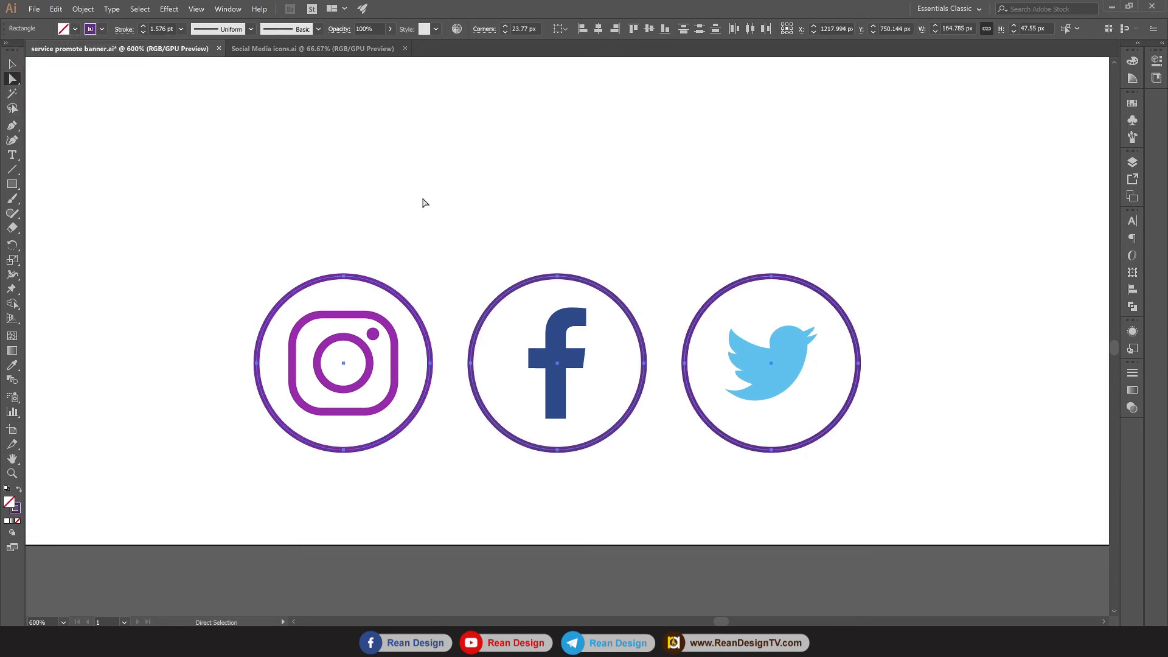
Fill the Facebook letter and the Twitter bird inside their circles with the purple swatch.
{"action": "left_click", "coordinate": [557, 362]}
{"action": "left_click", "coordinate": [770, 368], "text": "shift"}
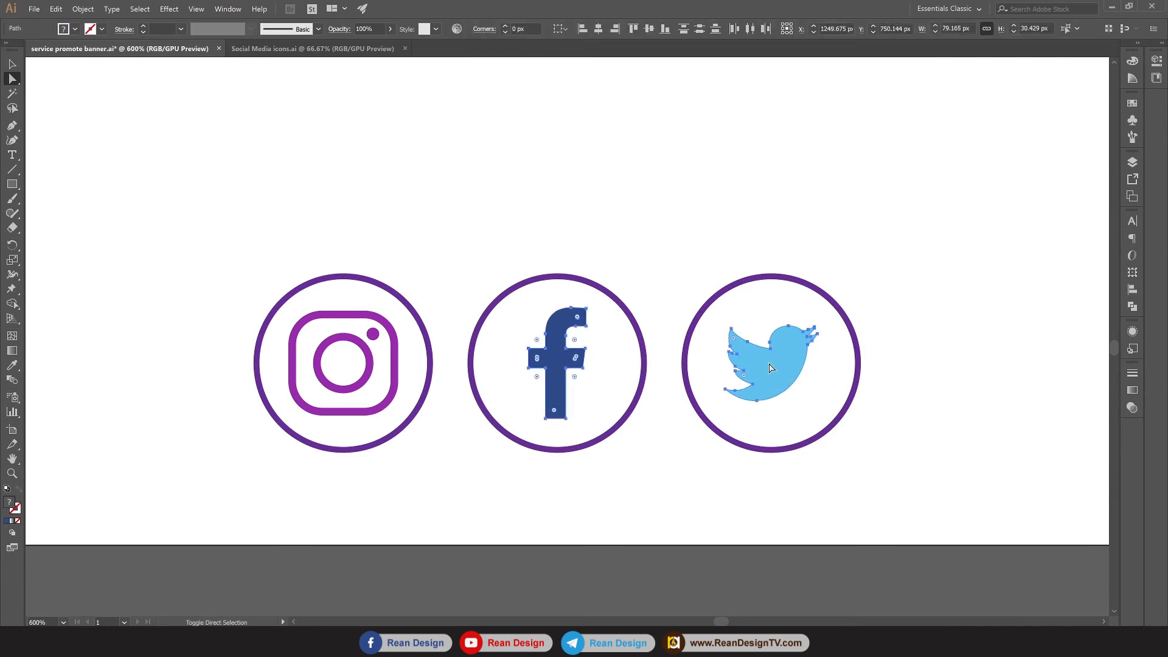
{"action": "left_click", "coordinate": [76, 29]}
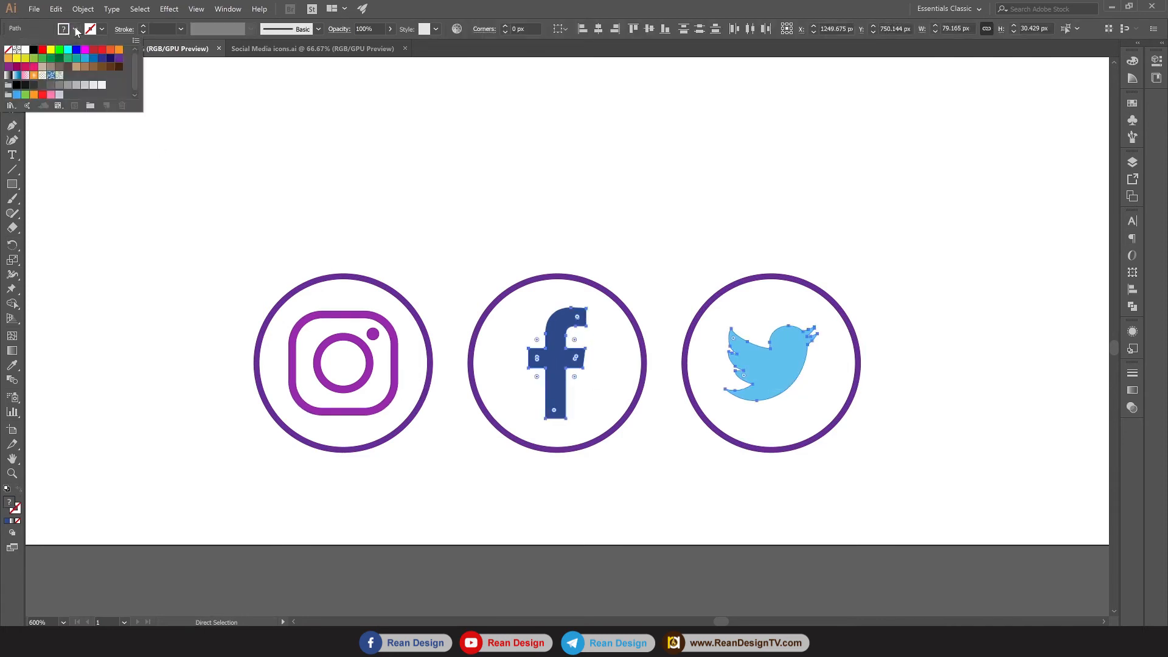
{"action": "left_click", "coordinate": [119, 59]}
{"action": "left_click", "coordinate": [535, 510]}
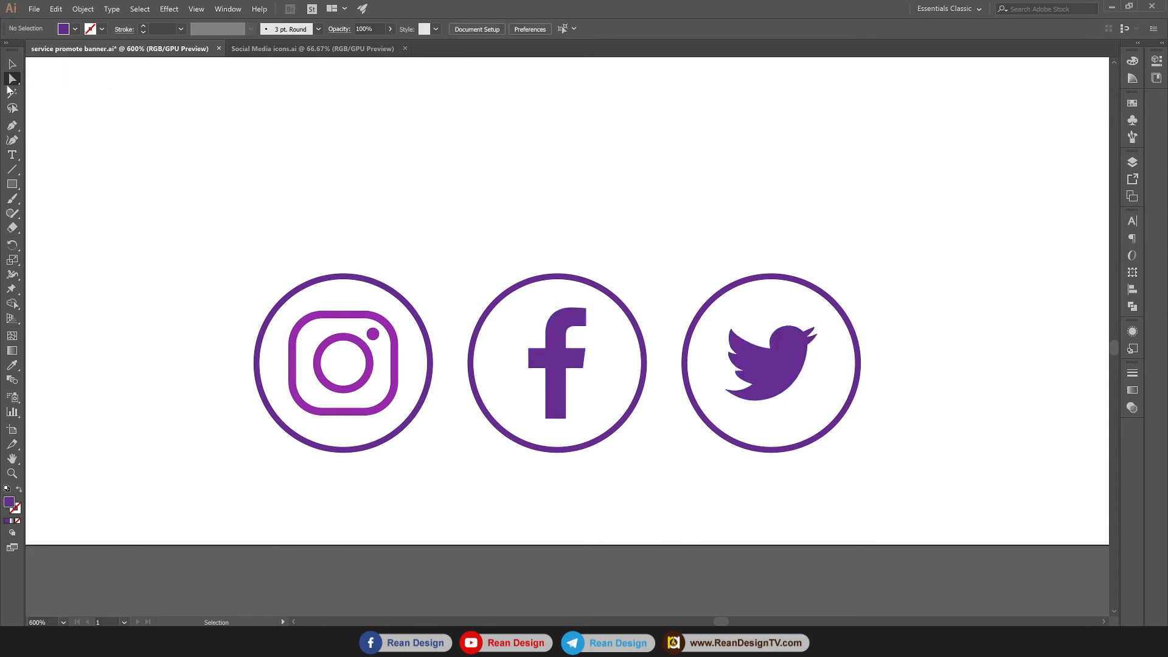
Isolate the Instagram camera glyph within its group and fill it with the same purple swatch.
{"action": "scroll", "coordinate": [375, 377], "scroll_direction": "up", "scroll_amount": 1}
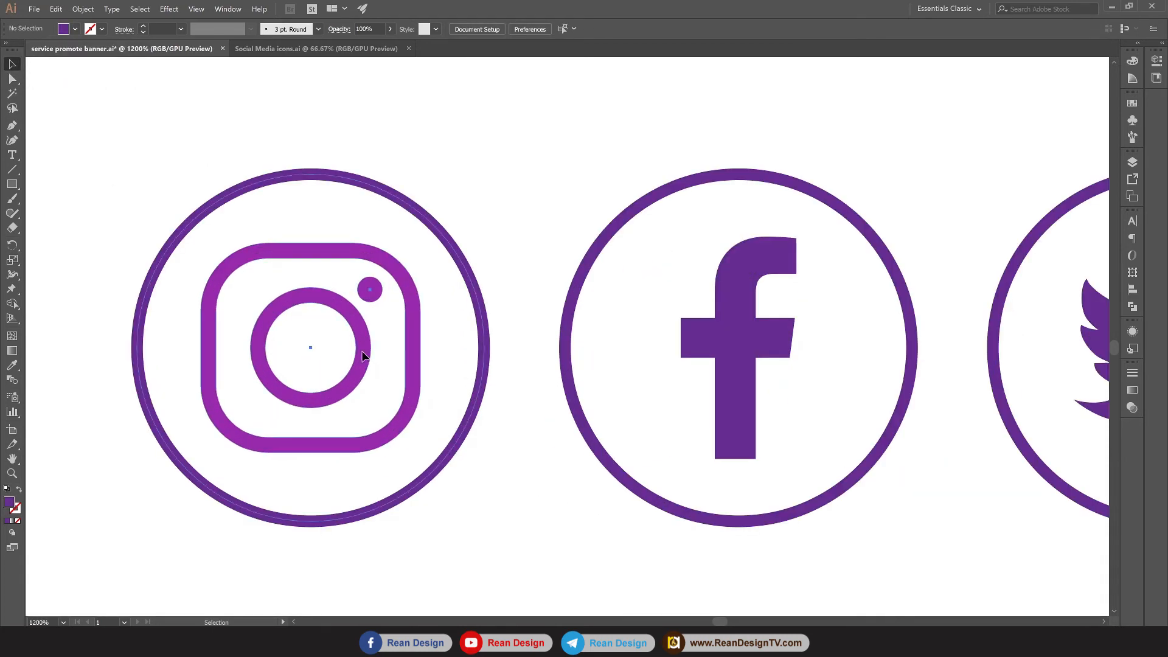
{"action": "left_click", "coordinate": [364, 355]}
{"action": "double_click", "coordinate": [364, 356]}
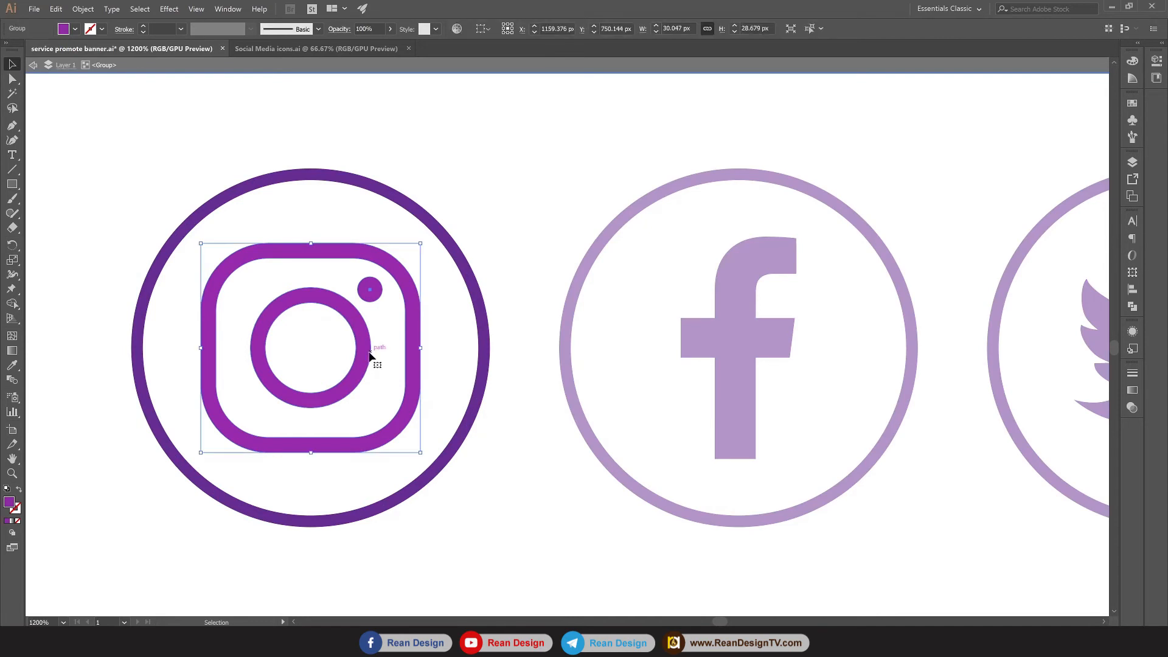
{"action": "left_click", "coordinate": [75, 29]}
{"action": "left_click", "coordinate": [119, 61]}
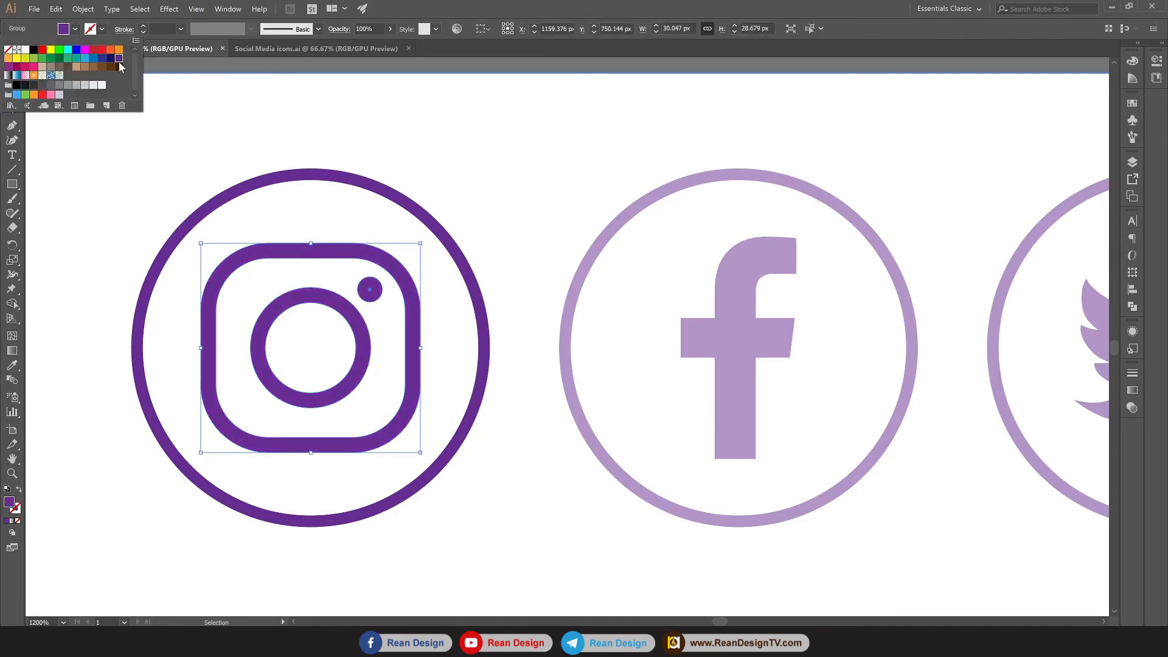
{"action": "double_click", "coordinate": [253, 124]}
Duplicate the white EXPERT headline text to the area beside the social icons and fill the copy with the purple swatch.
{"action": "scroll", "coordinate": [624, 295], "scroll_direction": "down", "scroll_amount": 5}
{"action": "left_click", "coordinate": [632, 376]}
{"action": "scroll", "coordinate": [663, 470], "scroll_direction": "up", "scroll_amount": 3}
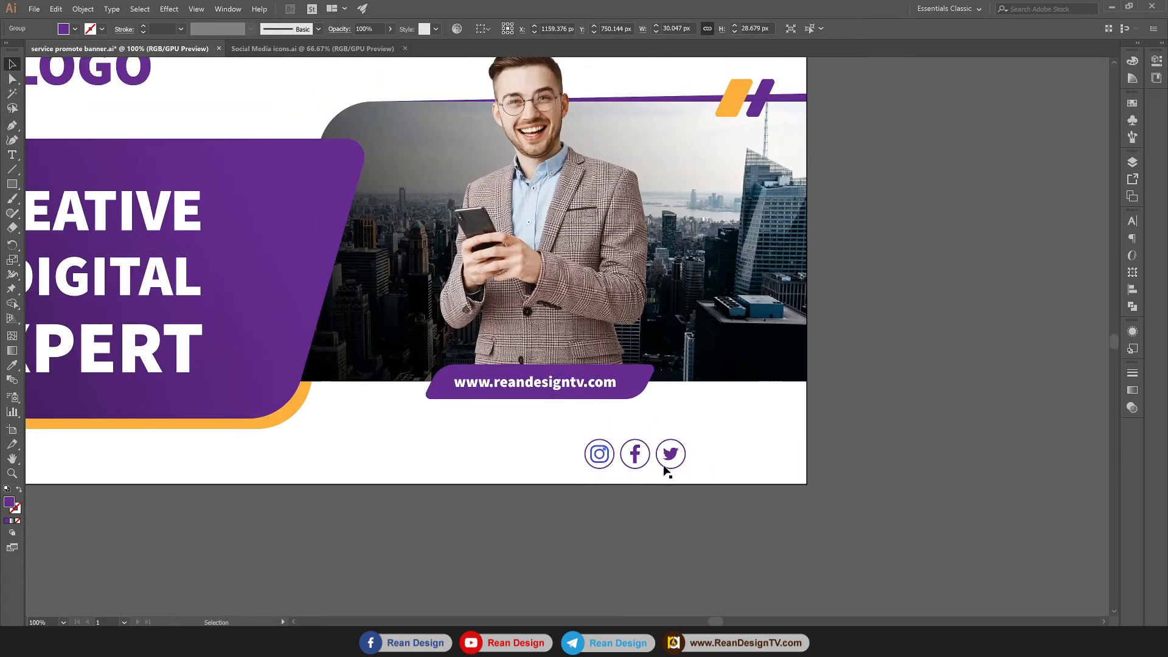
{"action": "key", "text": "ctrl+minus"}
{"action": "key", "text": "ctrl+minus"}
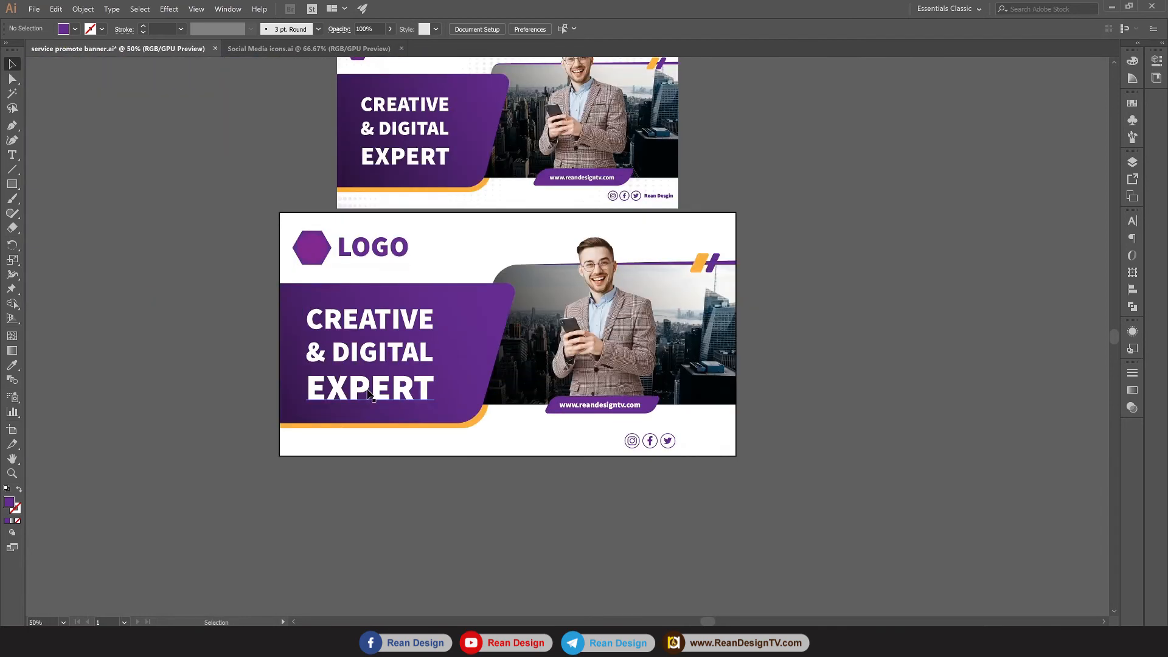
{"action": "left_click", "coordinate": [373, 394]}
{"action": "left_click_drag", "start_coordinate": [374, 394], "coordinate": [743, 423]}
{"action": "left_click", "coordinate": [75, 28]}
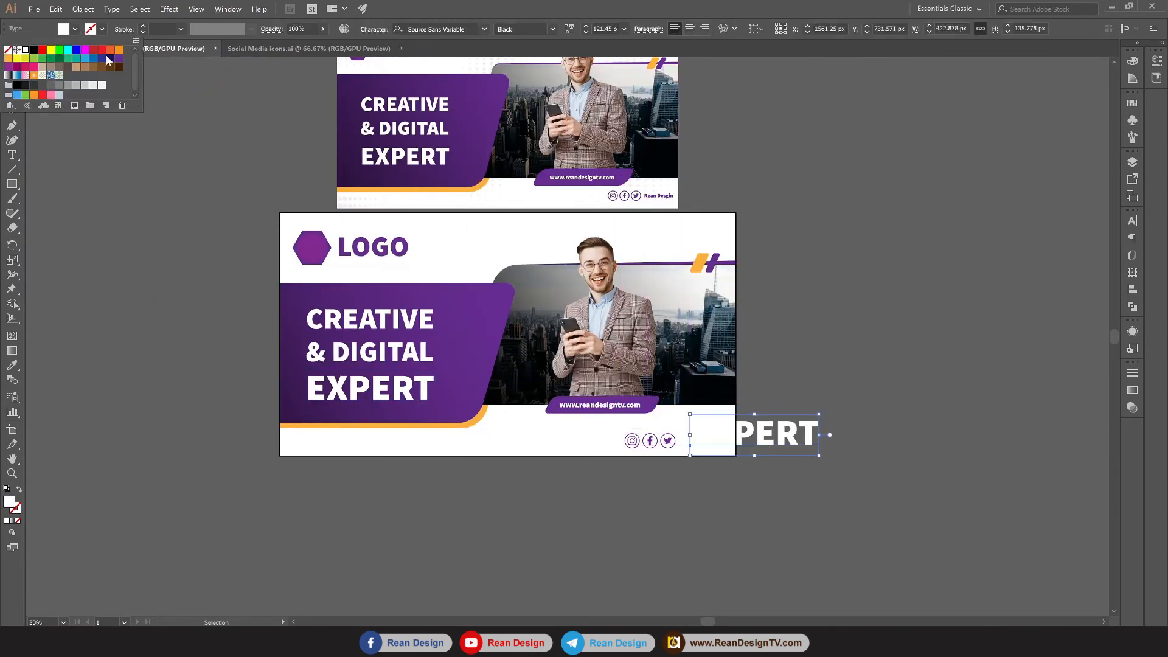
{"action": "left_click", "coordinate": [120, 61]}
{"action": "left_click", "coordinate": [724, 502]}
Scale the purple EXPERT copy down to about 30.5 pt and place it just after the Twitter icon.
{"action": "scroll", "coordinate": [706, 430], "scroll_direction": "up", "scroll_amount": 4}
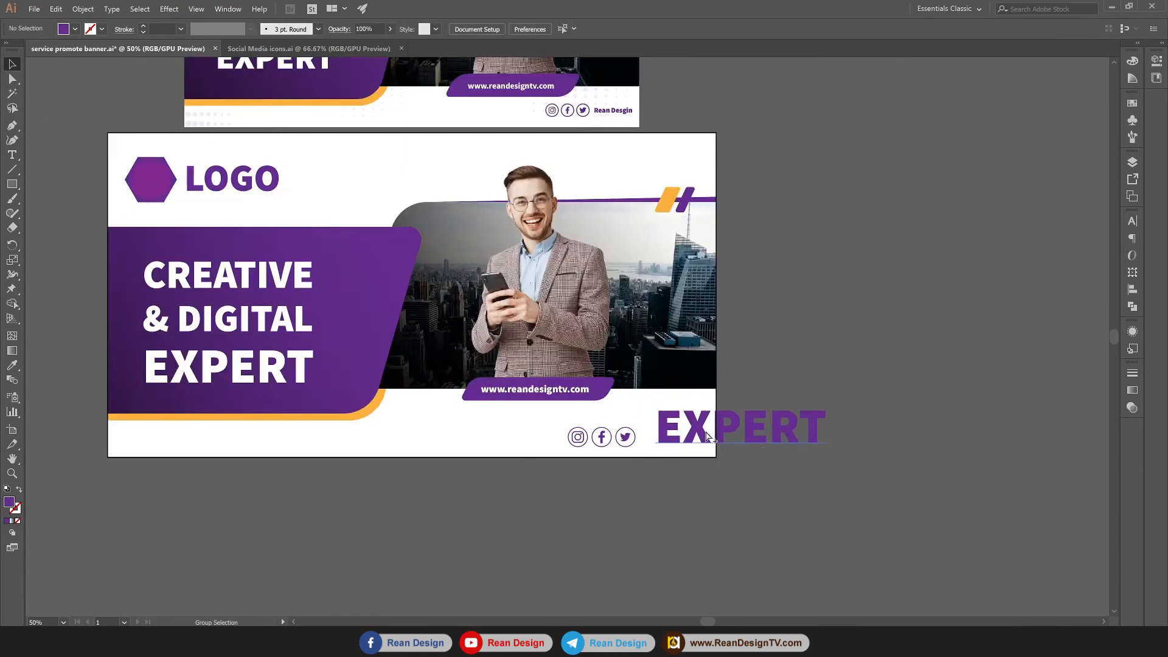
{"action": "scroll", "coordinate": [753, 424], "scroll_direction": "down", "scroll_amount": 2}
{"action": "left_click_drag", "start_coordinate": [743, 416], "coordinate": [703, 424]}
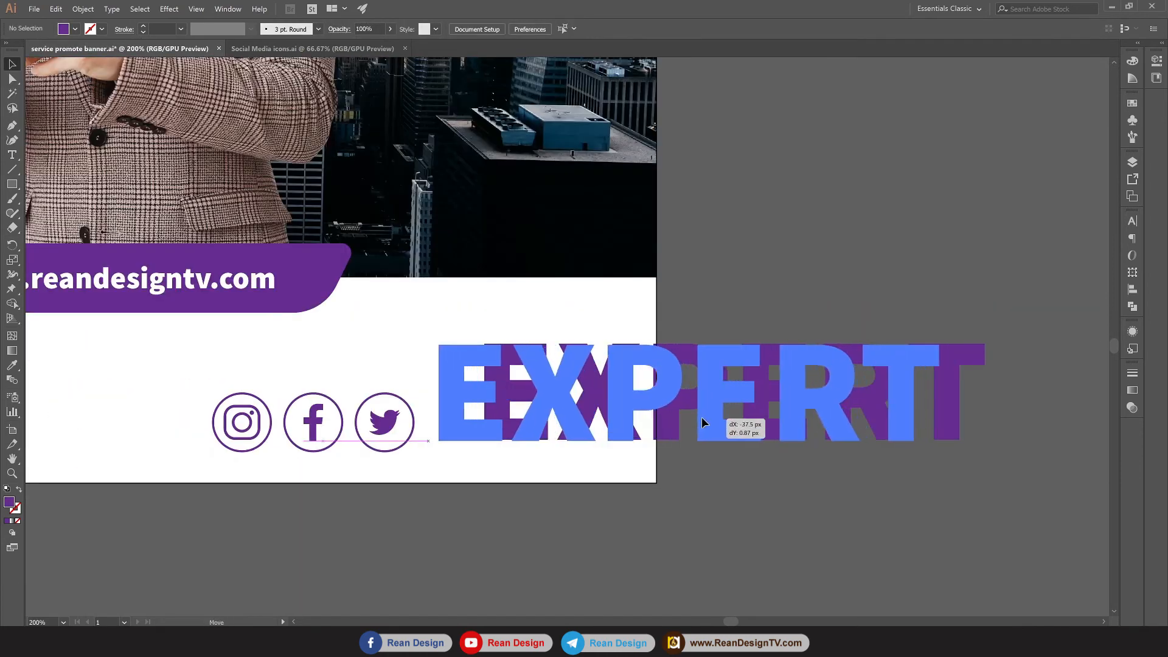
{"action": "left_click_drag", "start_coordinate": [942, 317], "coordinate": [604, 425]}
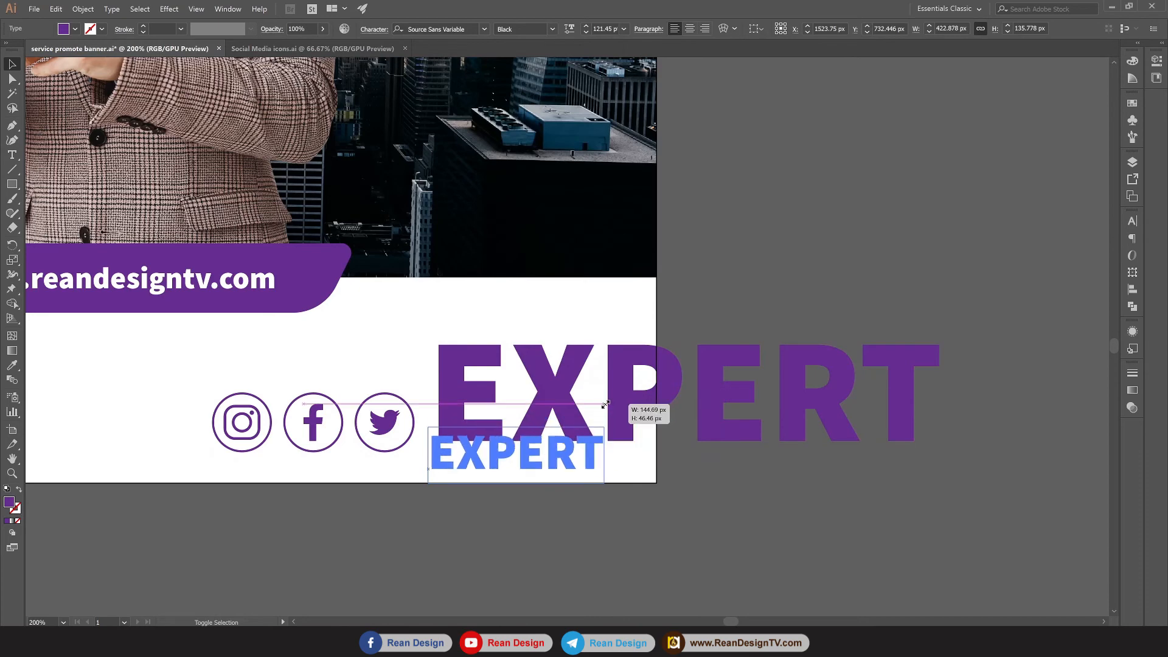
{"action": "scroll", "coordinate": [520, 438], "scroll_direction": "up", "scroll_amount": 2}
{"action": "left_click_drag", "start_coordinate": [507, 459], "coordinate": [505, 415]}
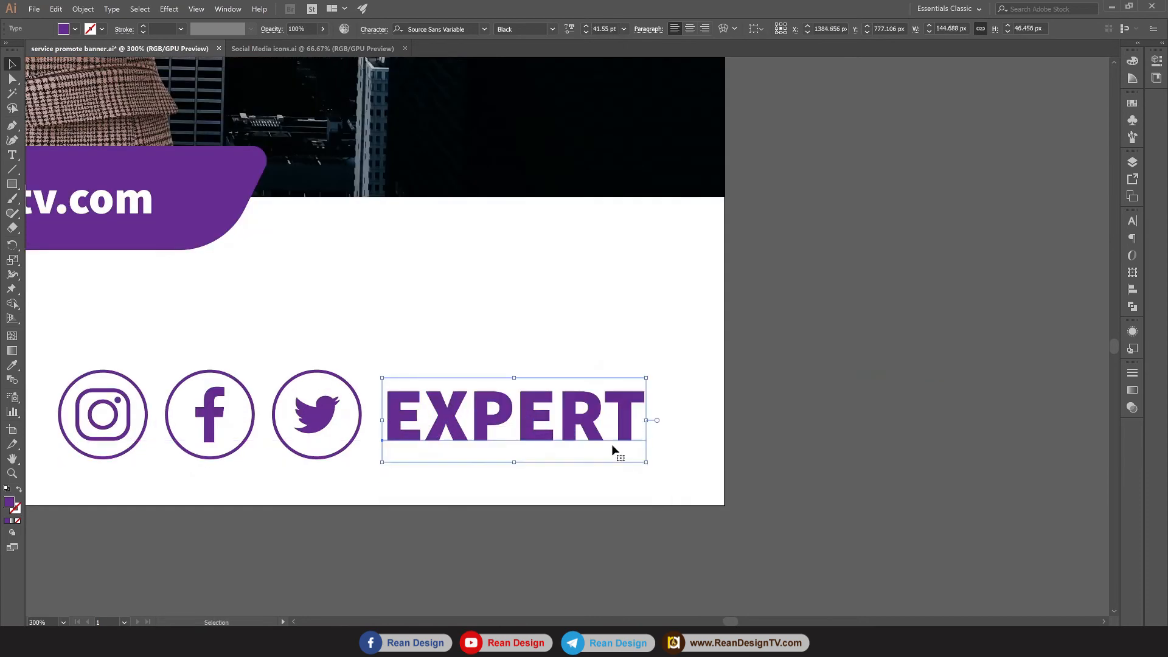
{"action": "left_click_drag", "start_coordinate": [645, 462], "coordinate": [540, 434]}
Replace the wording of the purple EXPERT copy with "REAN DESIGN".
{"action": "double_click", "coordinate": [548, 428]}
{"action": "double_click", "coordinate": [550, 427]}
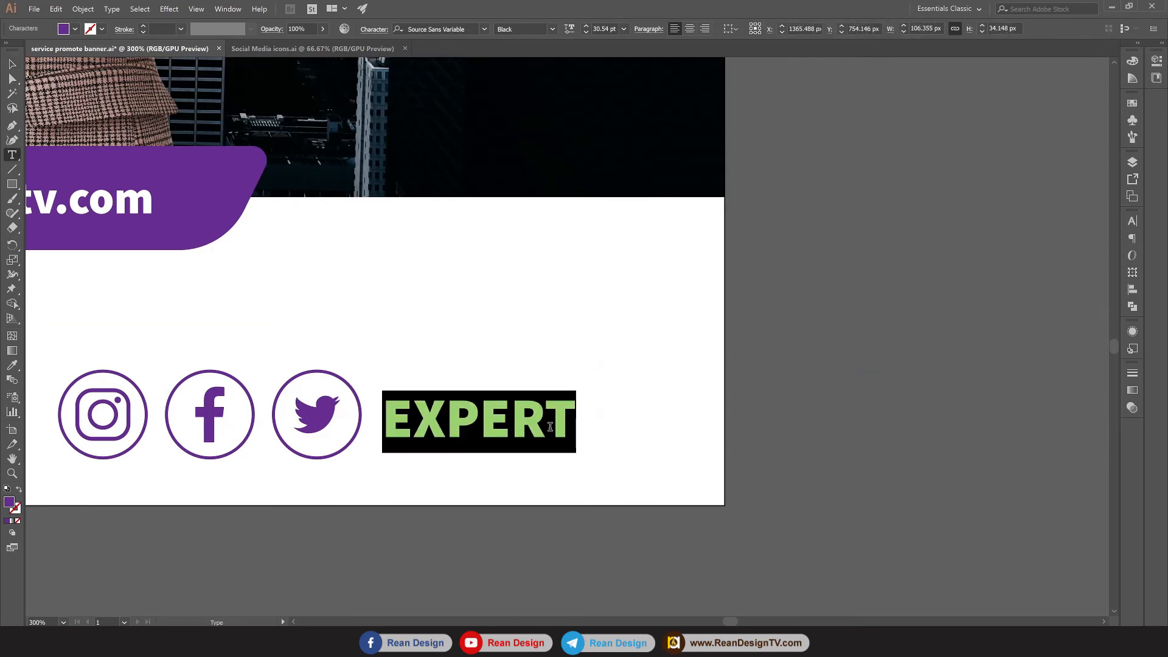
{"action": "type", "text": "REAN"}
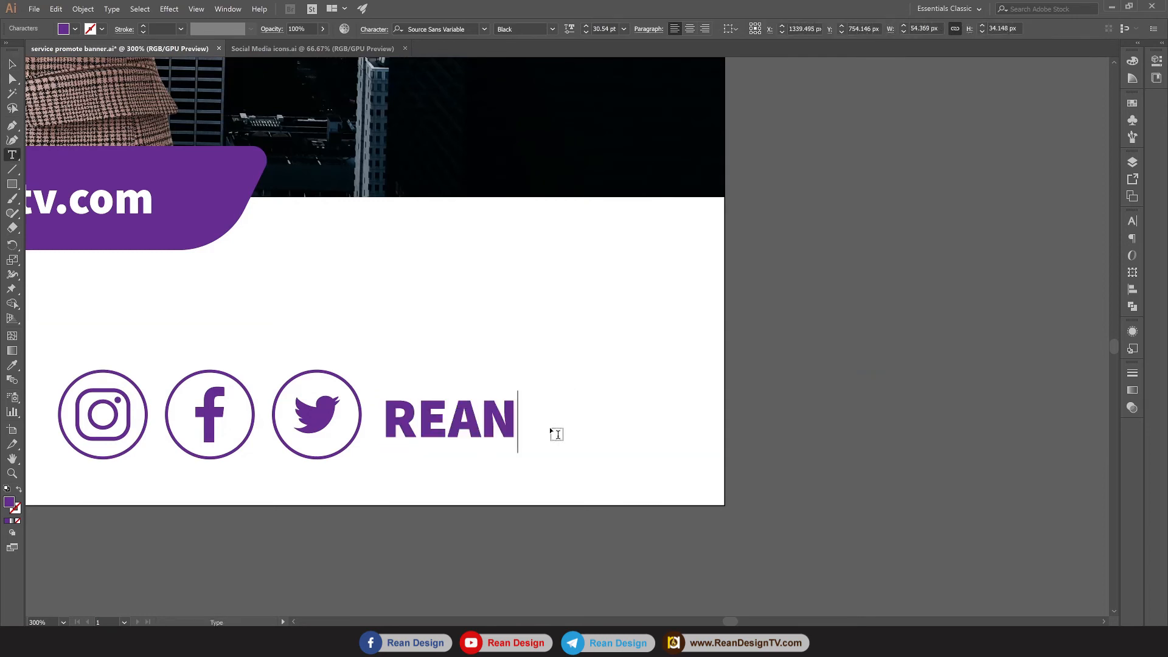
{"action": "type", "text": " DESIGN"}
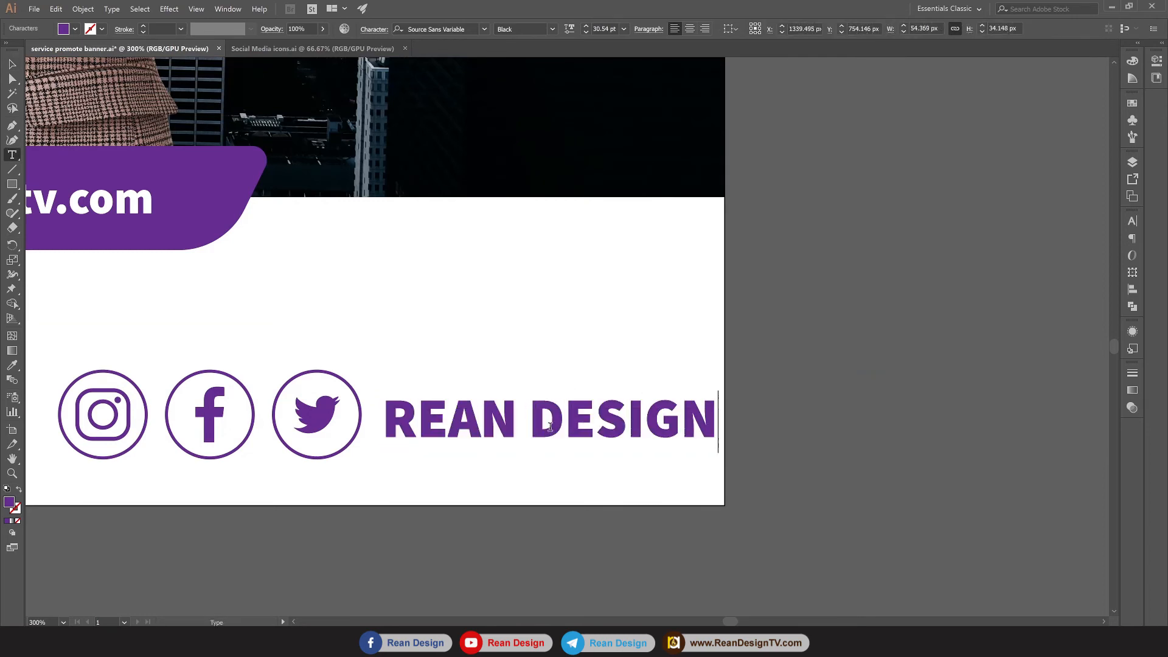
{"action": "left_click", "coordinate": [10, 66]}
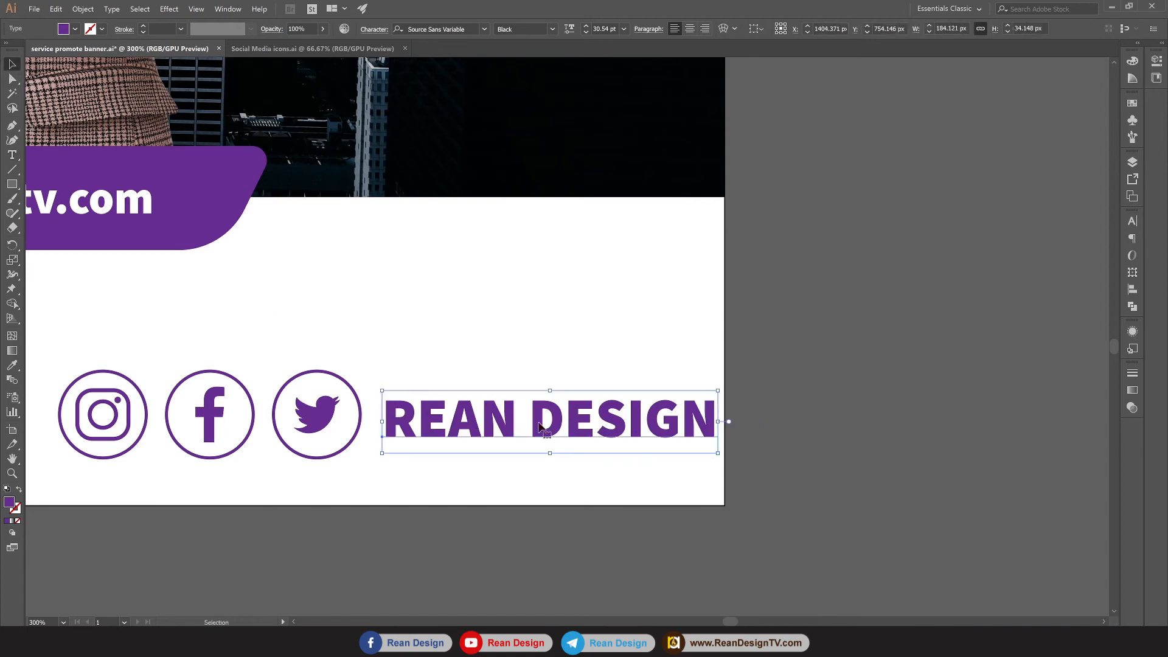
Shrink the REAN DESIGN text to about 25 pt and line it up vertically with the social icons.
{"action": "left_click_drag", "start_coordinate": [719, 453], "coordinate": [659, 442]}
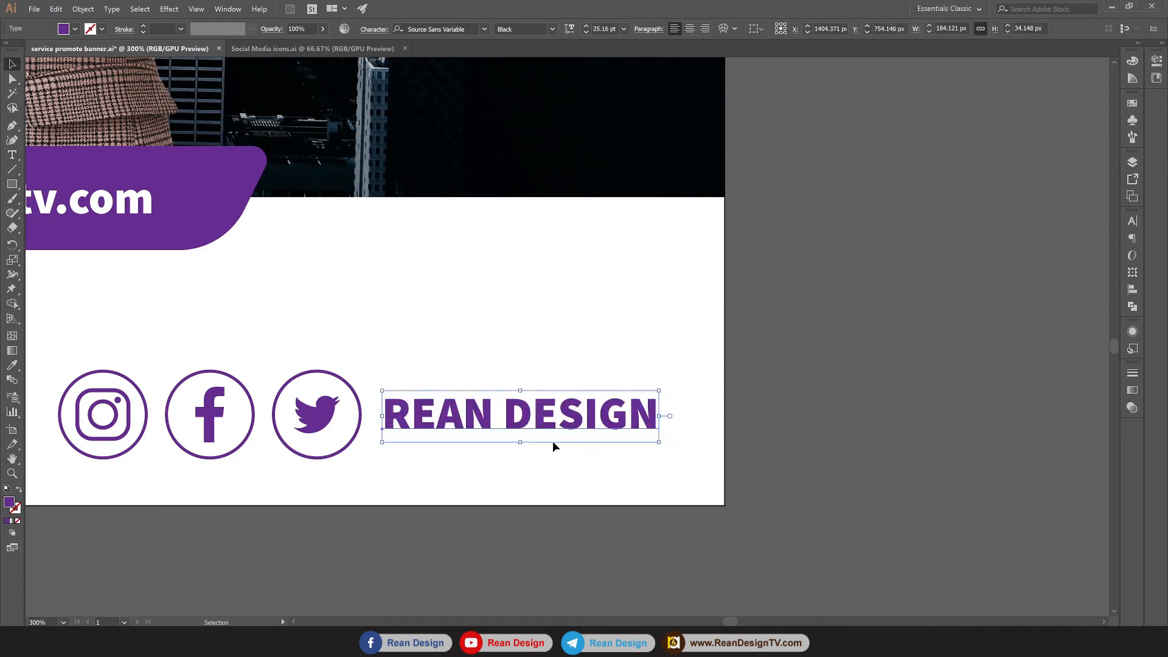
{"action": "left_click_drag", "start_coordinate": [586, 423], "coordinate": [586, 427]}
{"action": "scroll", "coordinate": [553, 456], "scroll_direction": "down", "scroll_amount": 2}
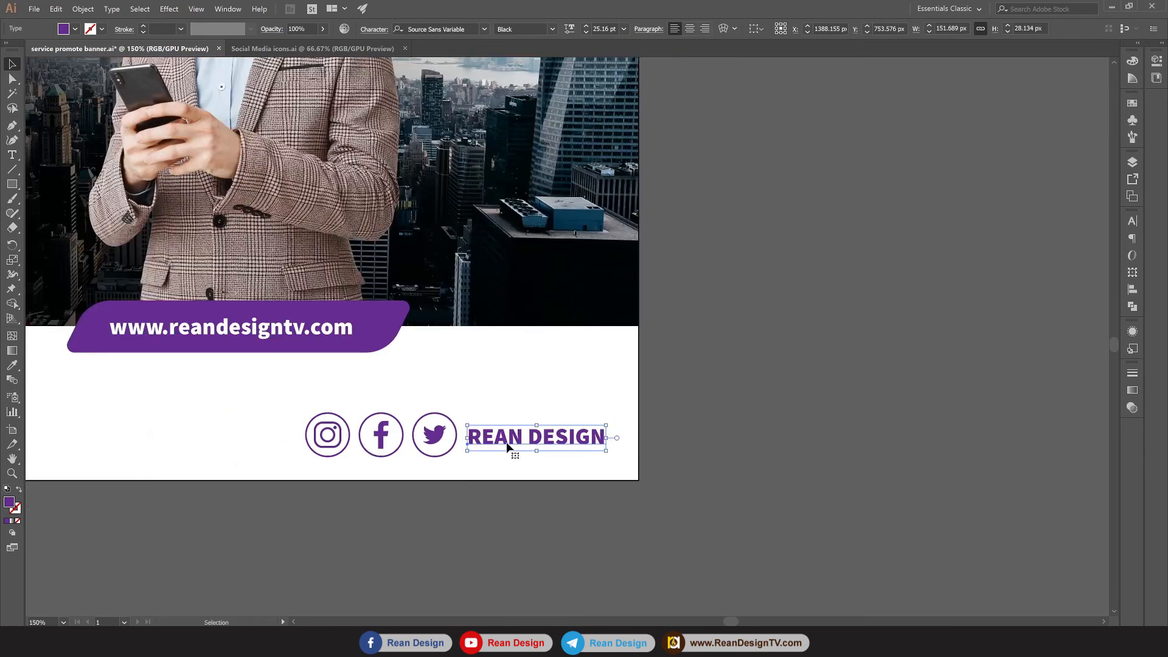
{"action": "left_click_drag", "start_coordinate": [510, 441], "coordinate": [514, 443]}
{"action": "scroll", "coordinate": [480, 479], "scroll_direction": "down", "scroll_amount": 2}
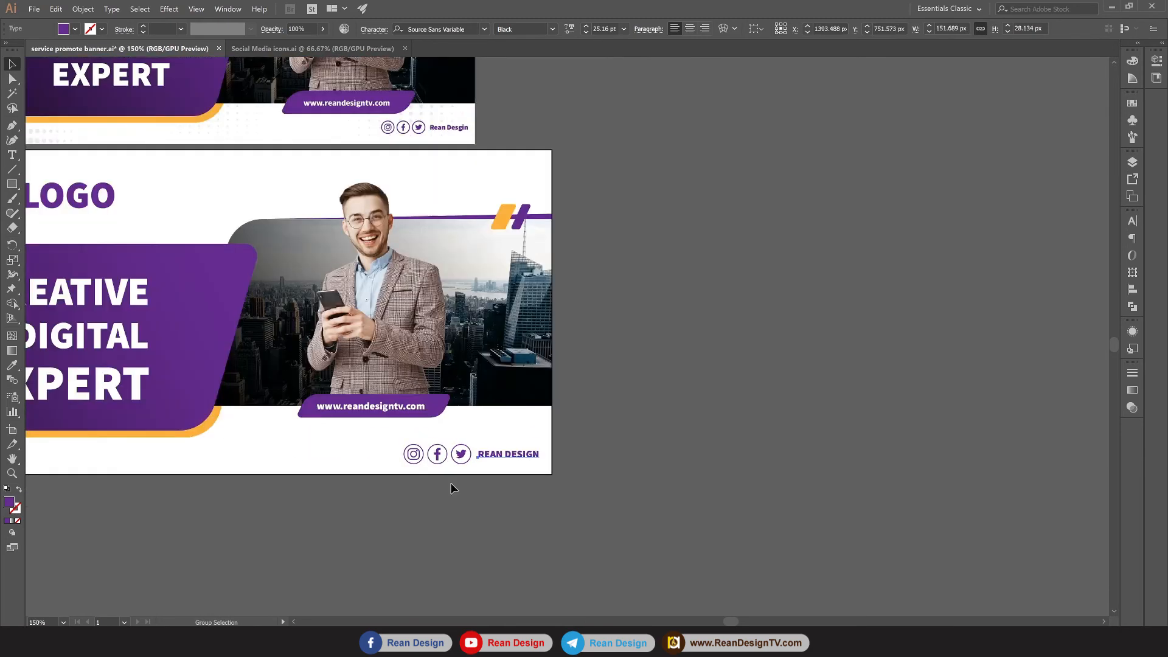
Group the three social icons with the REAN DESIGN text.
{"action": "left_click_drag", "start_coordinate": [450, 483], "coordinate": [931, 578]}
{"action": "left_click_drag", "start_coordinate": [662, 537], "coordinate": [541, 521]}
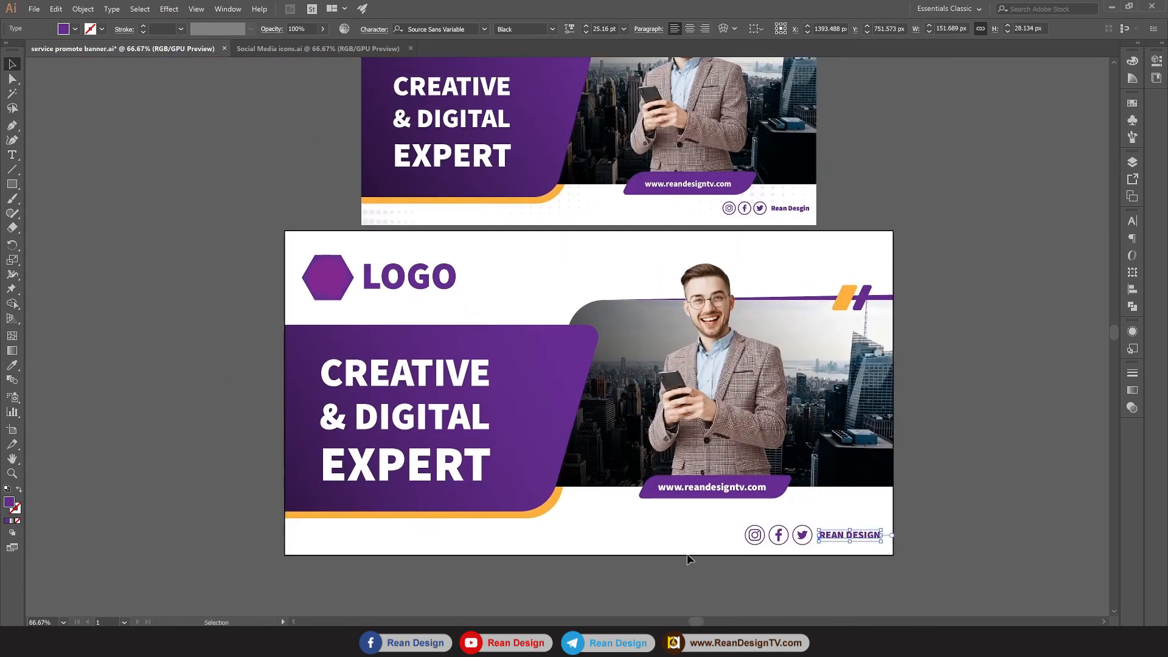
{"action": "left_click_drag", "start_coordinate": [741, 532], "coordinate": [791, 522]}
{"action": "right_click", "coordinate": [791, 522]}
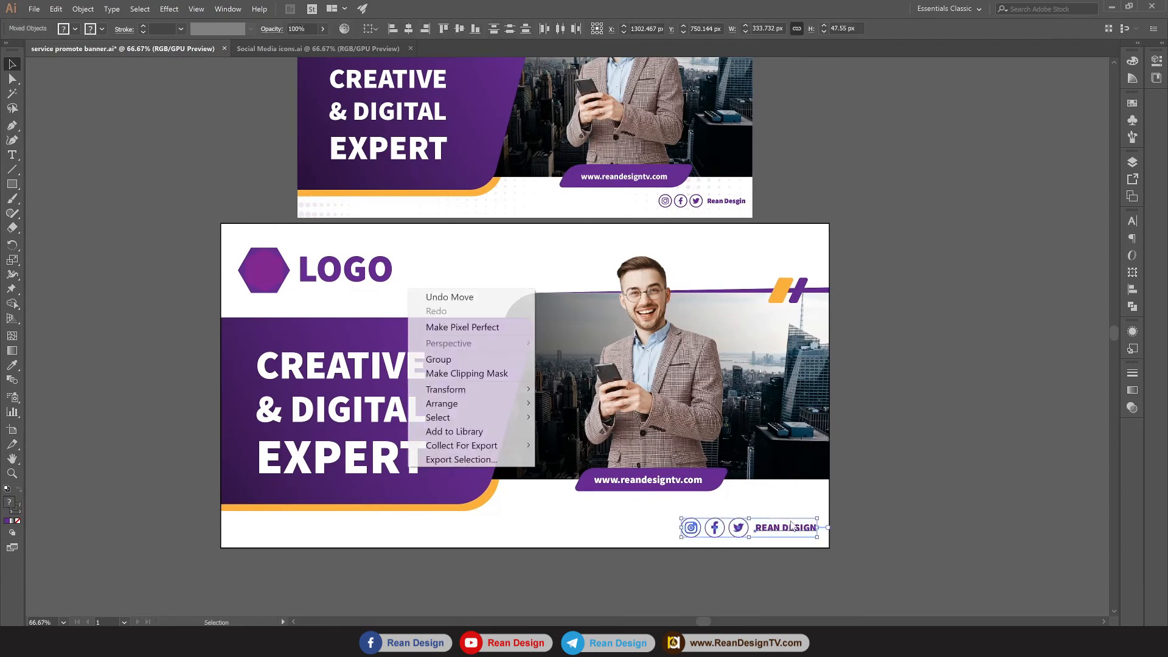
{"action": "left_click", "coordinate": [439, 360]}
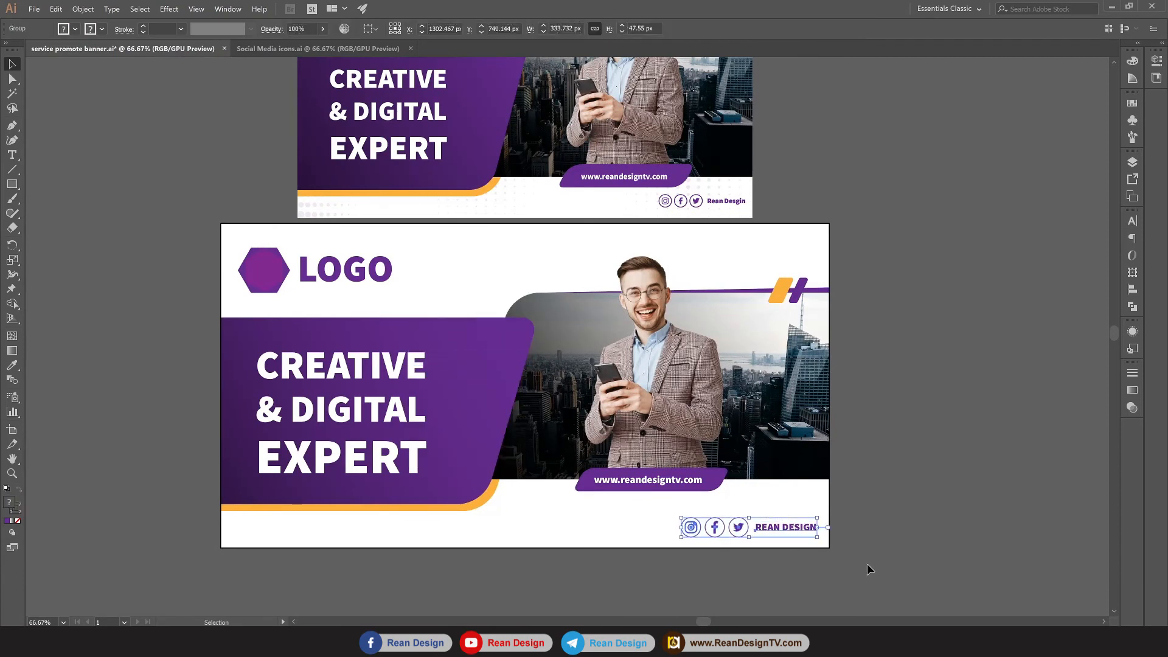
Nudge the grouped icons and REAN DESIGN text slightly upward within the banner's white strip.
{"action": "key", "text": "Up"}
{"action": "key", "text": "Up"}
{"action": "key", "text": "Up"}
{"action": "key", "text": "Up"}
{"action": "key", "text": "Up"}
{"action": "key", "text": "Up"}
{"action": "key", "text": "Up"}
{"action": "key", "text": "Up"}
{"action": "key", "text": "Up"}
{"action": "key", "text": "Up"}
{"action": "key", "text": "Up"}
{"action": "key", "text": "Up"}
{"action": "key", "text": "Up"}
{"action": "key", "text": "Up"}
{"action": "key", "text": "Up"}
{"action": "key", "text": "Up"}
{"action": "key", "text": "Up"}
{"action": "key", "text": "Up"}
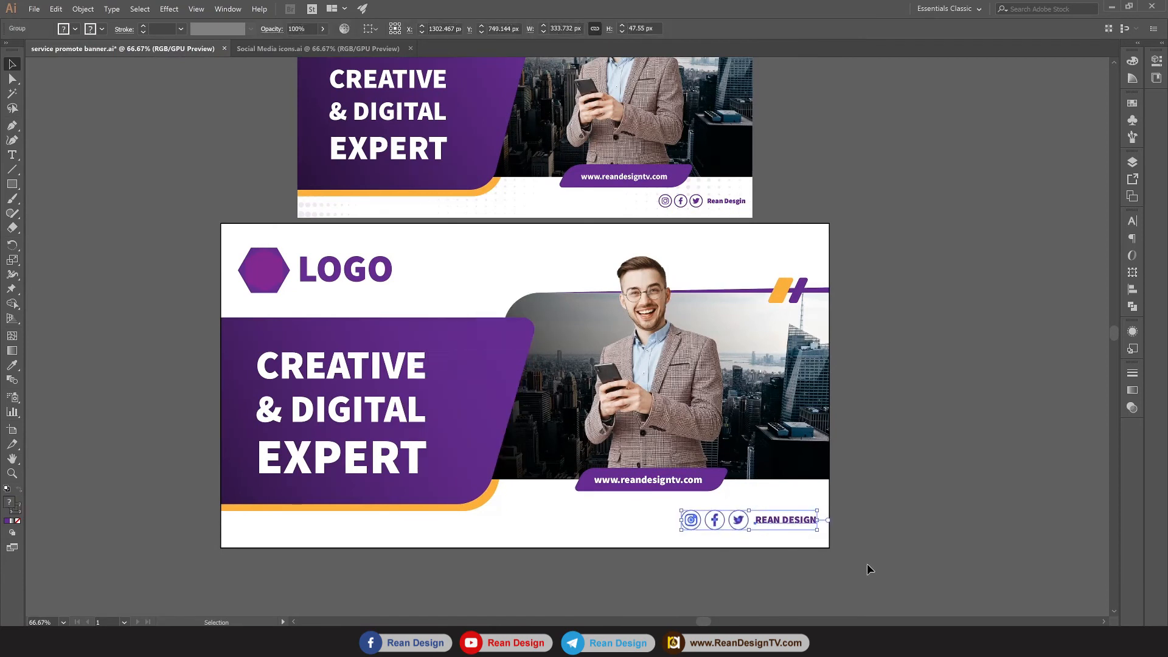
{"action": "left_click", "coordinate": [960, 476]}
Move a halftone dot pattern out of the reference banner to the empty canvas beside it and set its opacity to 100%.
{"action": "key", "text": "ctrl+minus"}
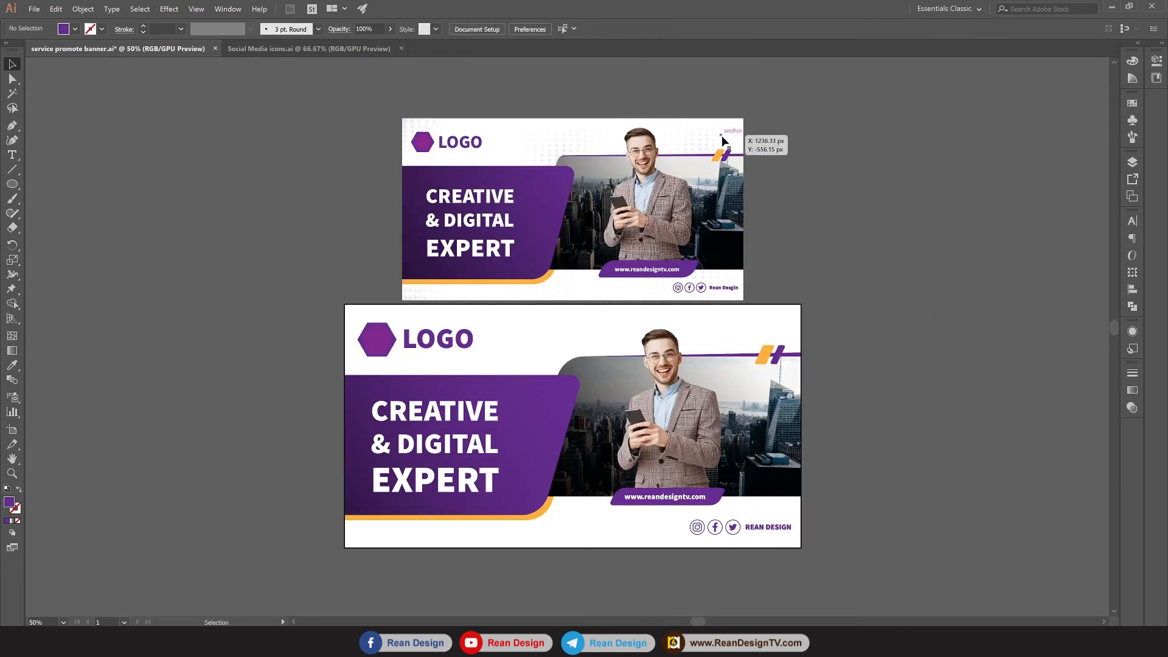
{"action": "left_click", "coordinate": [723, 141]}
{"action": "left_click", "coordinate": [818, 156]}
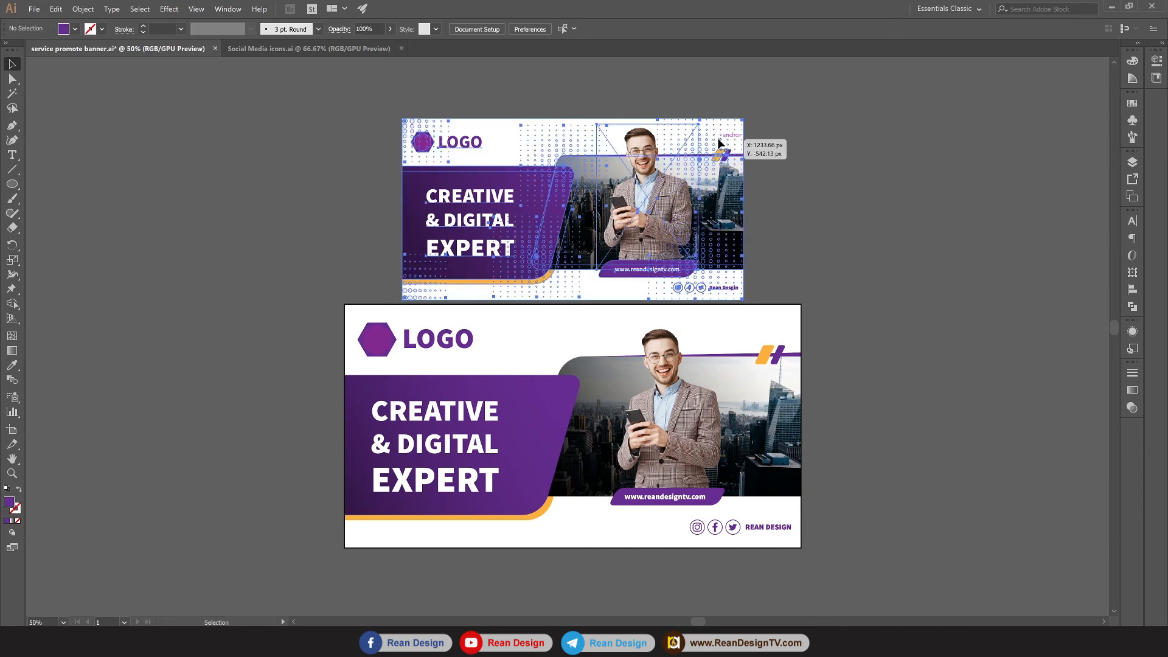
{"action": "double_click", "coordinate": [722, 144]}
{"action": "left_click_drag", "start_coordinate": [723, 145], "coordinate": [852, 174]}
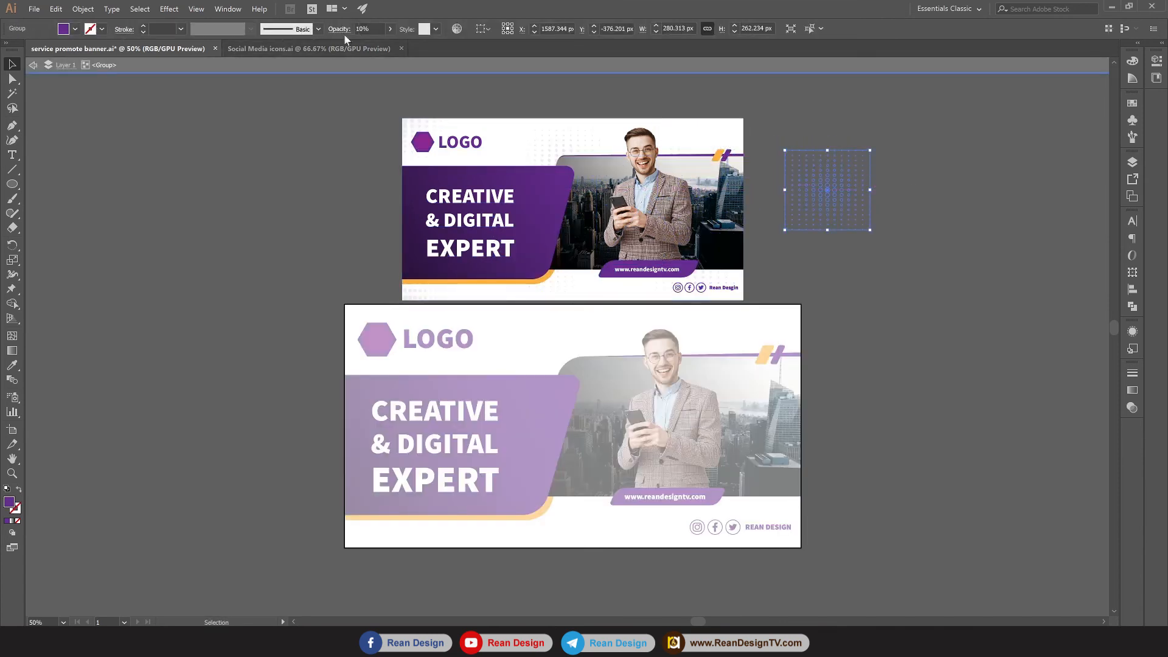
{"action": "left_click", "coordinate": [391, 30]}
{"action": "left_click", "coordinate": [388, 44]}
{"action": "double_click", "coordinate": [1011, 315]}
Enlarge the halftone dot pattern beside the reference banner to about 575 × 538 px.
{"action": "left_click", "coordinate": [831, 200]}
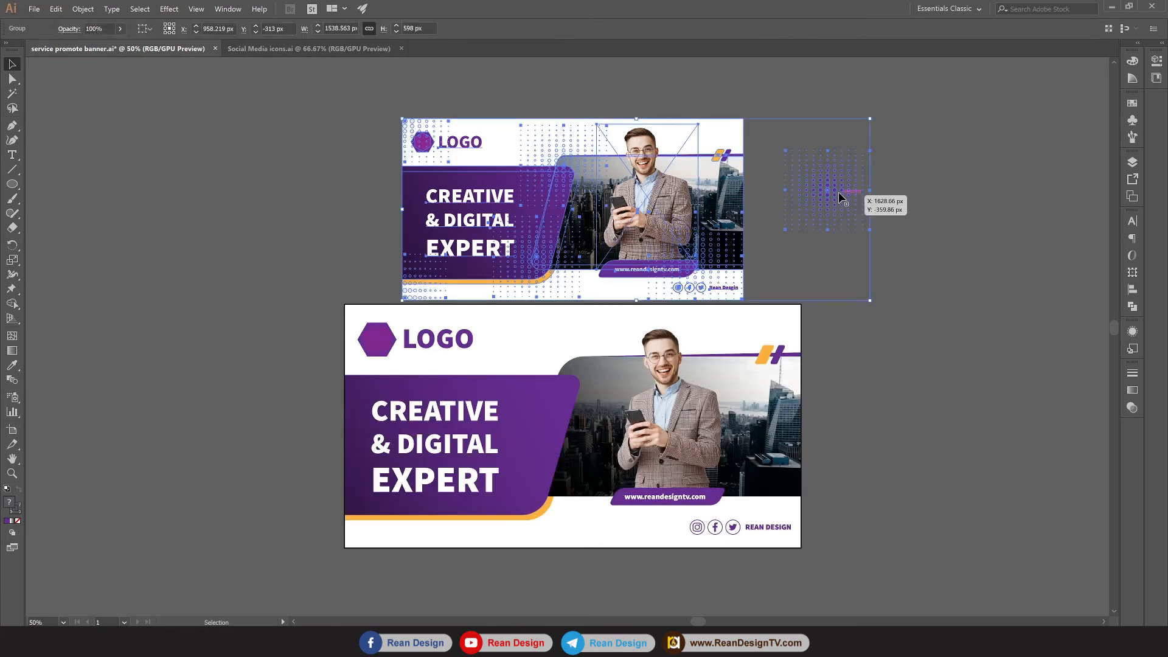
{"action": "double_click", "coordinate": [838, 192]}
{"action": "left_click", "coordinate": [837, 191]}
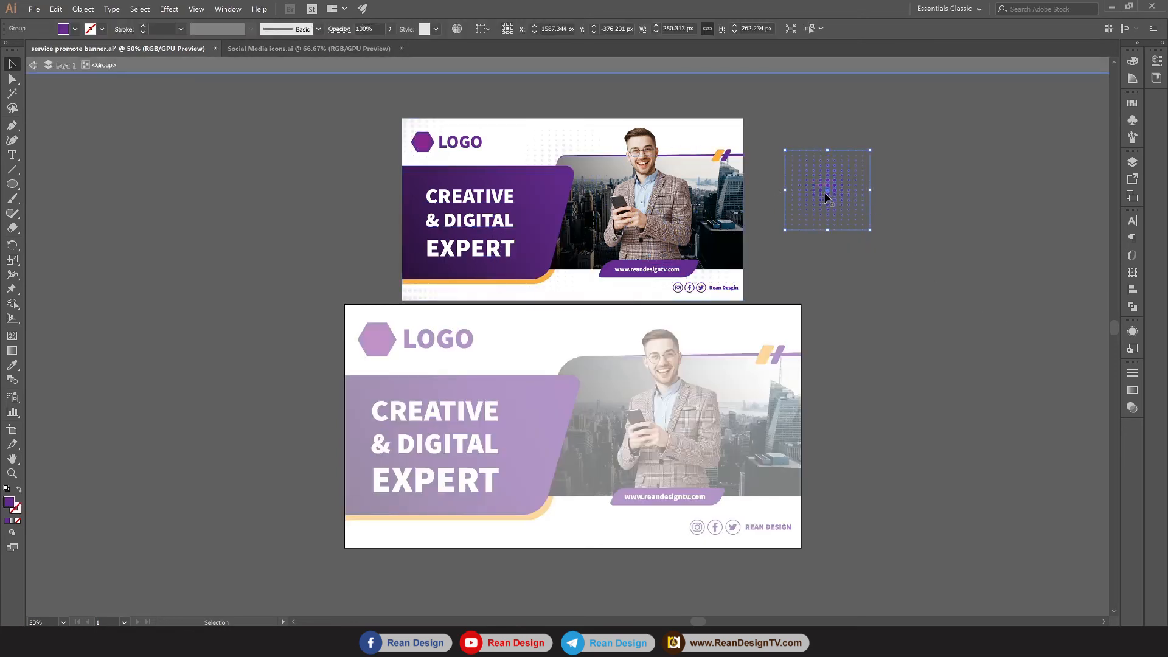
{"action": "left_click_drag", "start_coordinate": [870, 229], "coordinate": [918, 291]}
{"action": "left_click", "coordinate": [928, 356]}
{"action": "left_click_drag", "start_coordinate": [840, 199], "coordinate": [874, 224]}
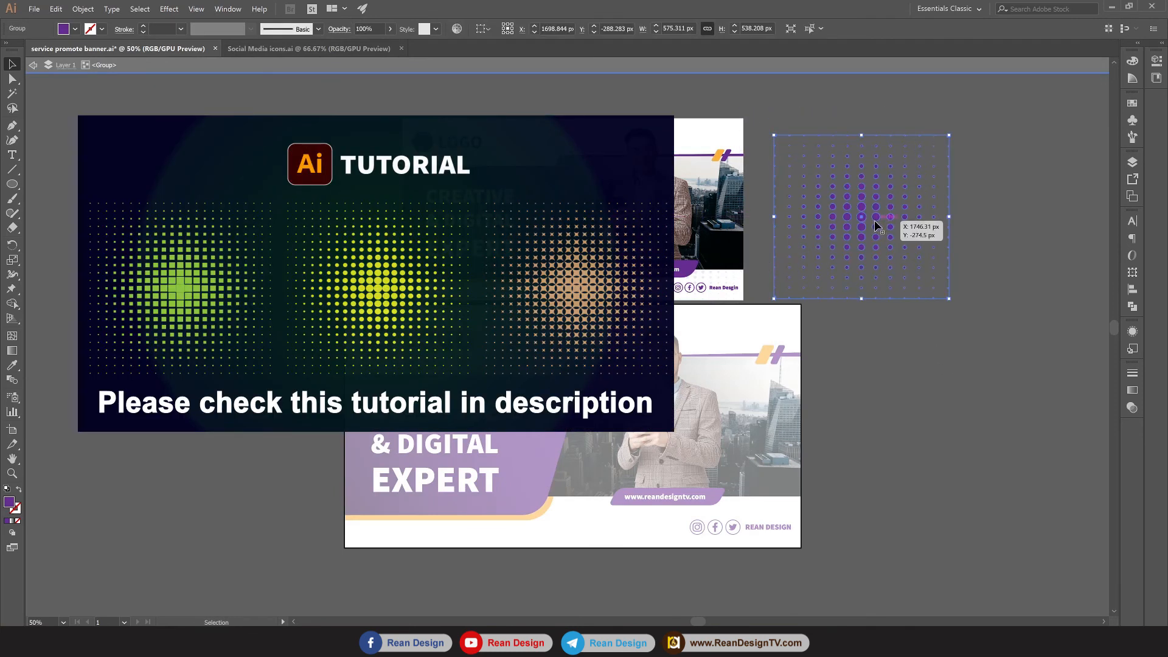
Copy the enlarged halftone pattern out of the reference group and place the copy on the empty canvas on the opposite side of the banners.
{"action": "left_click", "coordinate": [1064, 283]}
{"action": "left_click", "coordinate": [885, 216]}
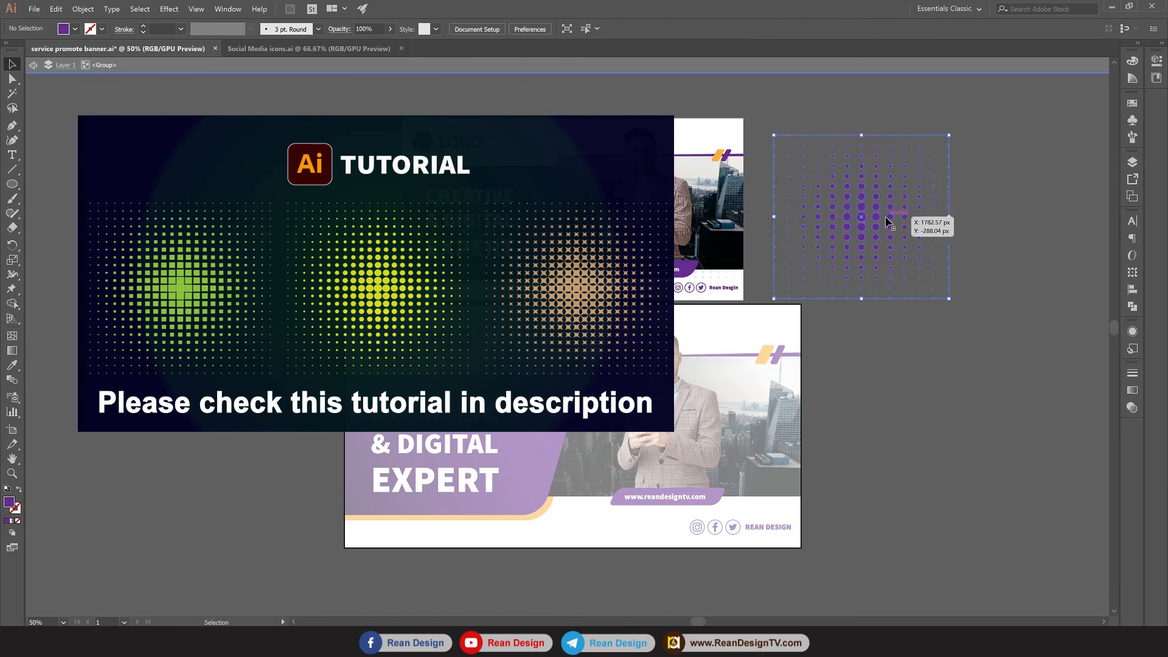
{"action": "left_click", "coordinate": [83, 9]}
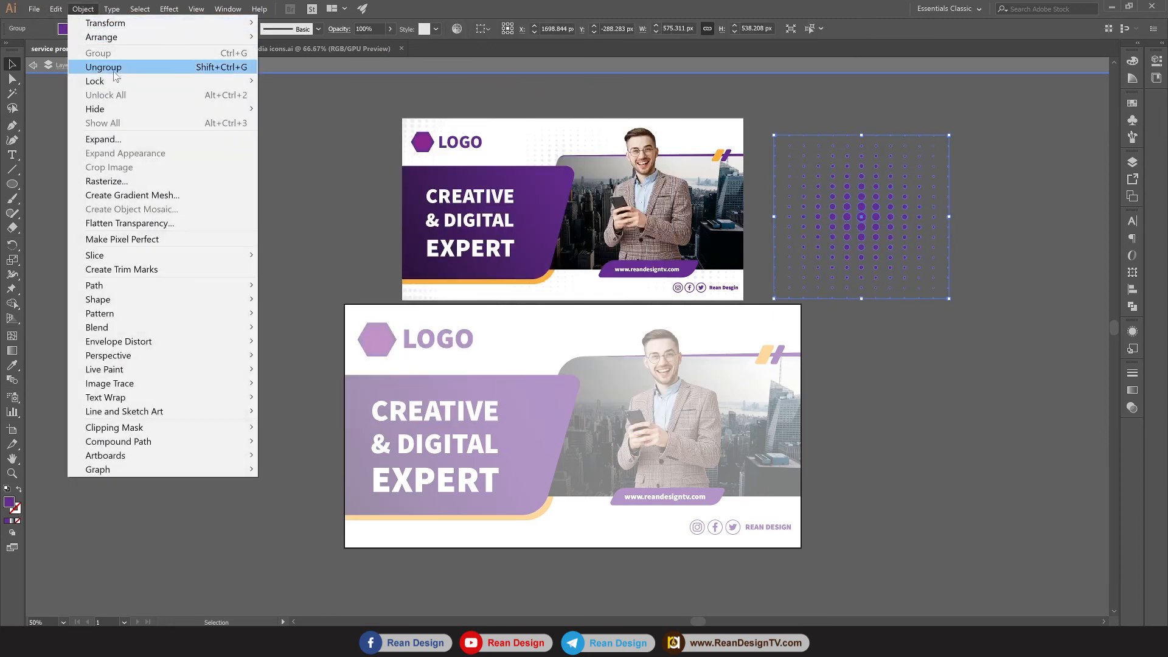
{"action": "mouse_move", "coordinate": [58, 6]}
{"action": "left_click", "coordinate": [91, 66]}
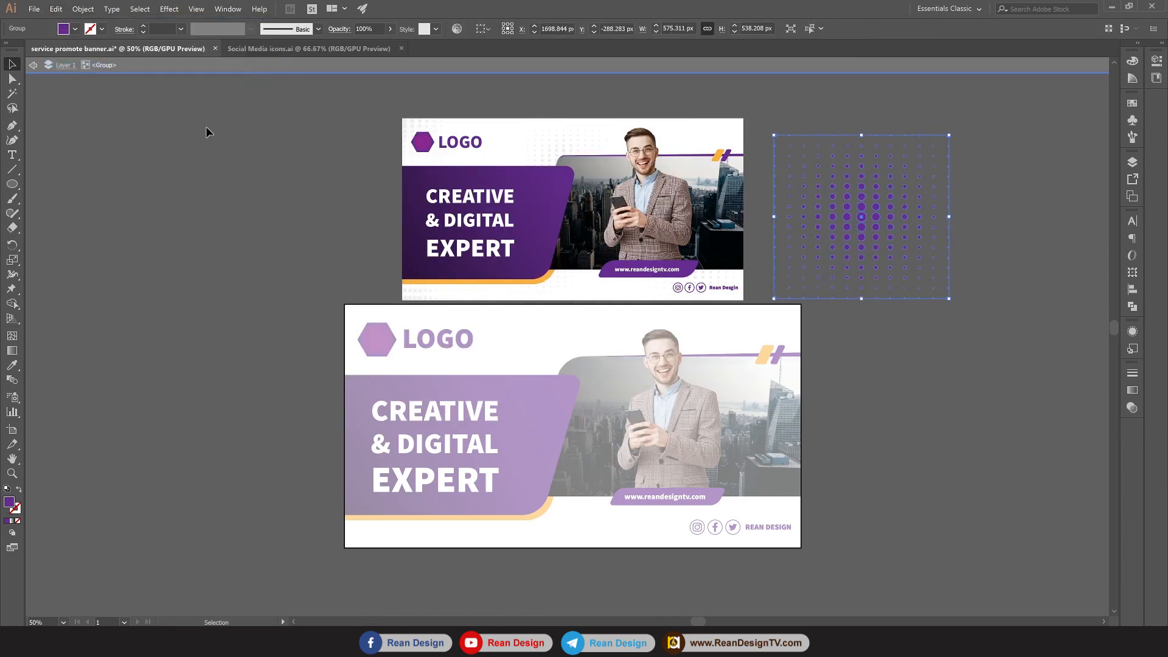
{"action": "double_click", "coordinate": [218, 145]}
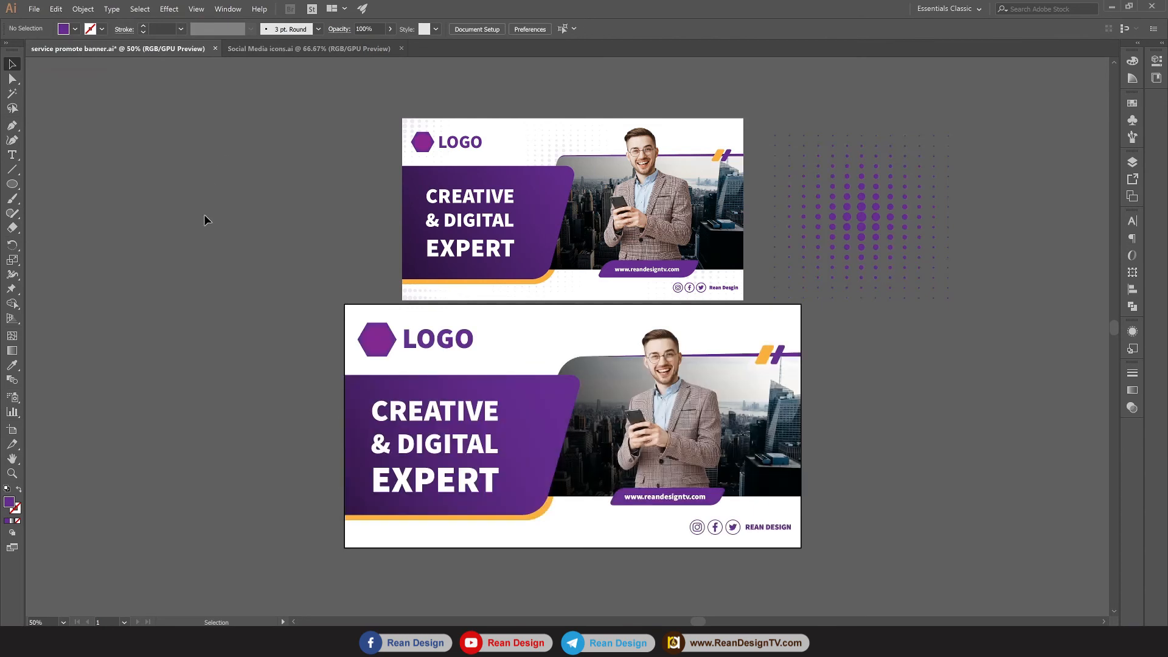
{"action": "key", "text": "ctrl+v"}
{"action": "left_click_drag", "start_coordinate": [573, 325], "coordinate": [227, 293]}
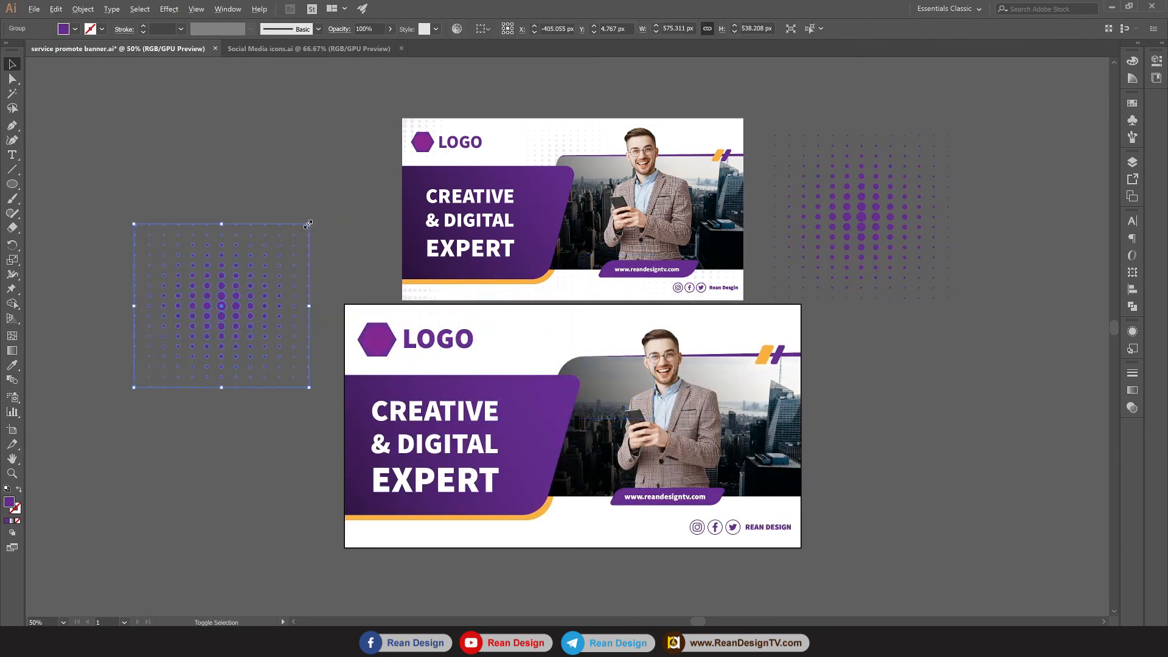
Shrink the copied halftone pattern to about 284 × 266 px, place it over the new banner's logo and set its opacity to 10%.
{"action": "left_click_drag", "start_coordinate": [308, 225], "coordinate": [264, 265]}
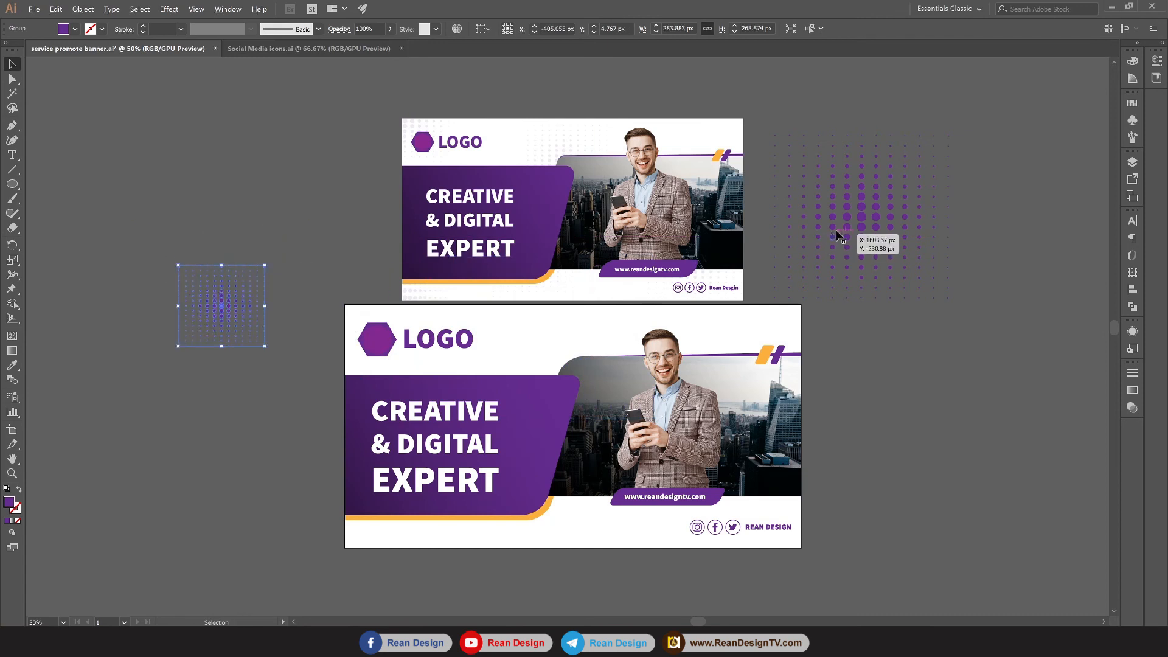
{"action": "left_click_drag", "start_coordinate": [235, 301], "coordinate": [365, 302]}
{"action": "left_click", "coordinate": [377, 24]}
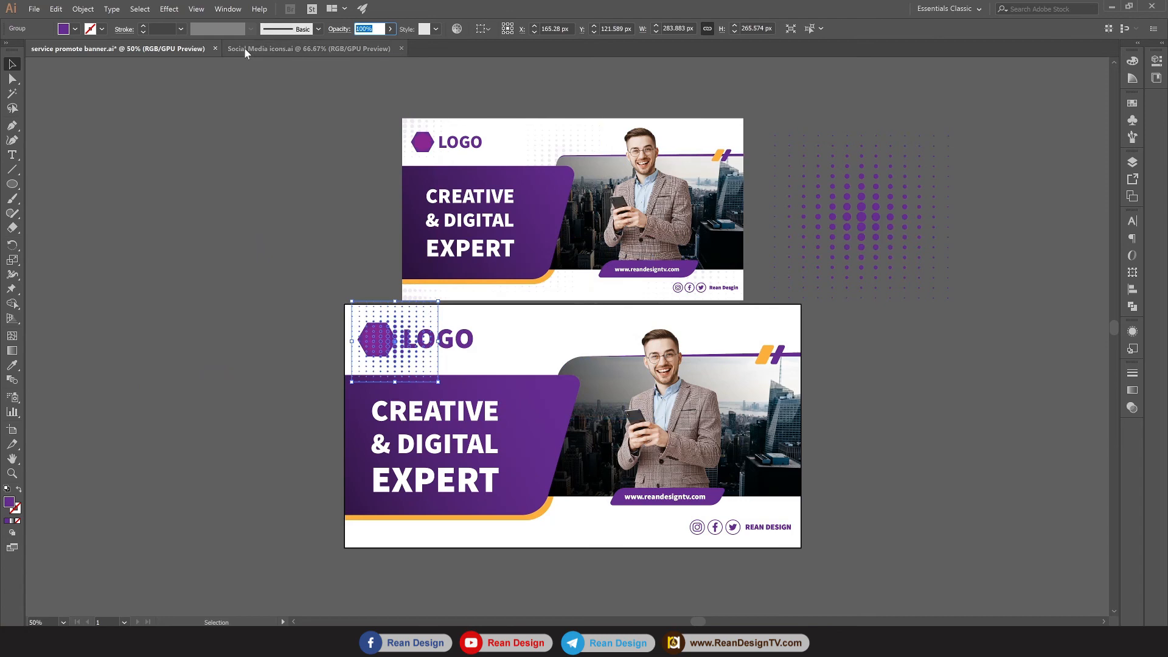
{"action": "type", "text": "10"}
{"action": "key", "text": "Return"}
{"action": "left_click", "coordinate": [232, 184]}
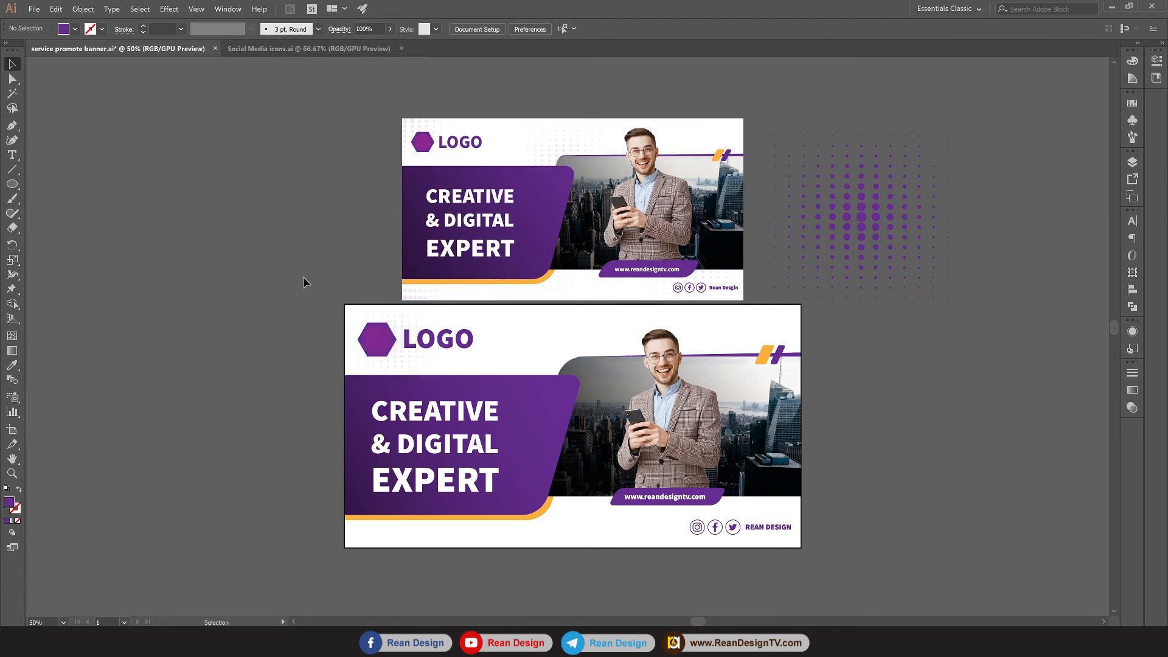
Move the faint halftone pattern over the banner's upper-left corner and send it to the back, behind the logo.
{"action": "scroll", "coordinate": [420, 347], "scroll_direction": "up", "scroll_amount": 3}
{"action": "left_click_drag", "start_coordinate": [390, 297], "coordinate": [298, 261]}
{"action": "right_click", "coordinate": [298, 261]}
{"action": "mouse_move", "coordinate": [252, 288]}
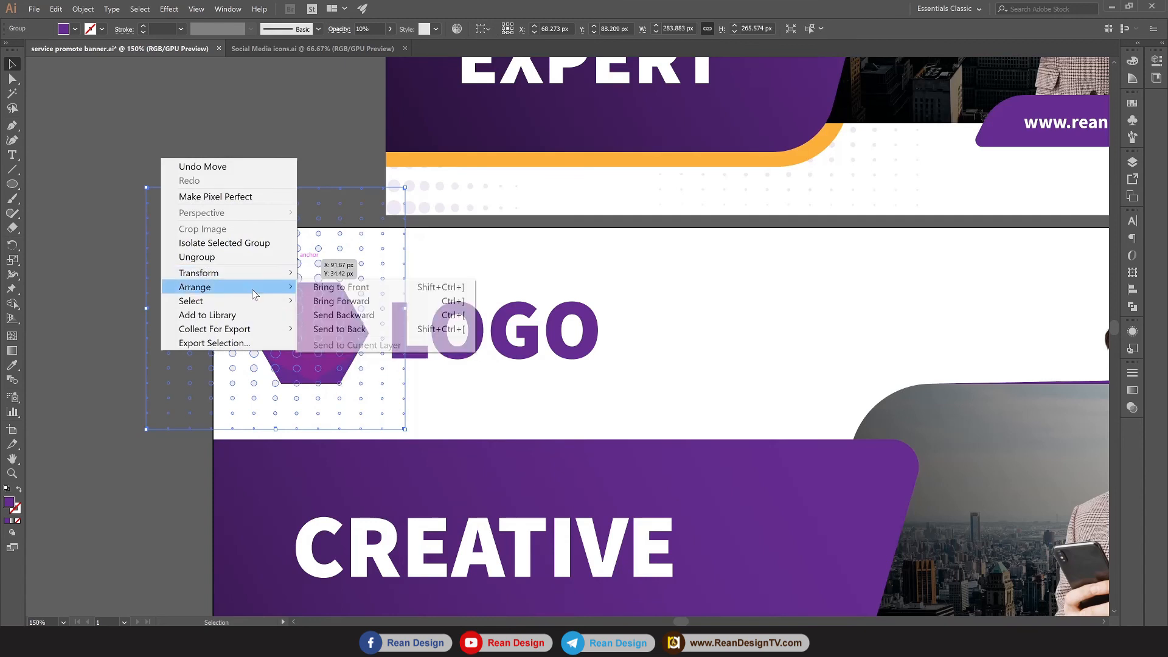
{"action": "left_click", "coordinate": [389, 331]}
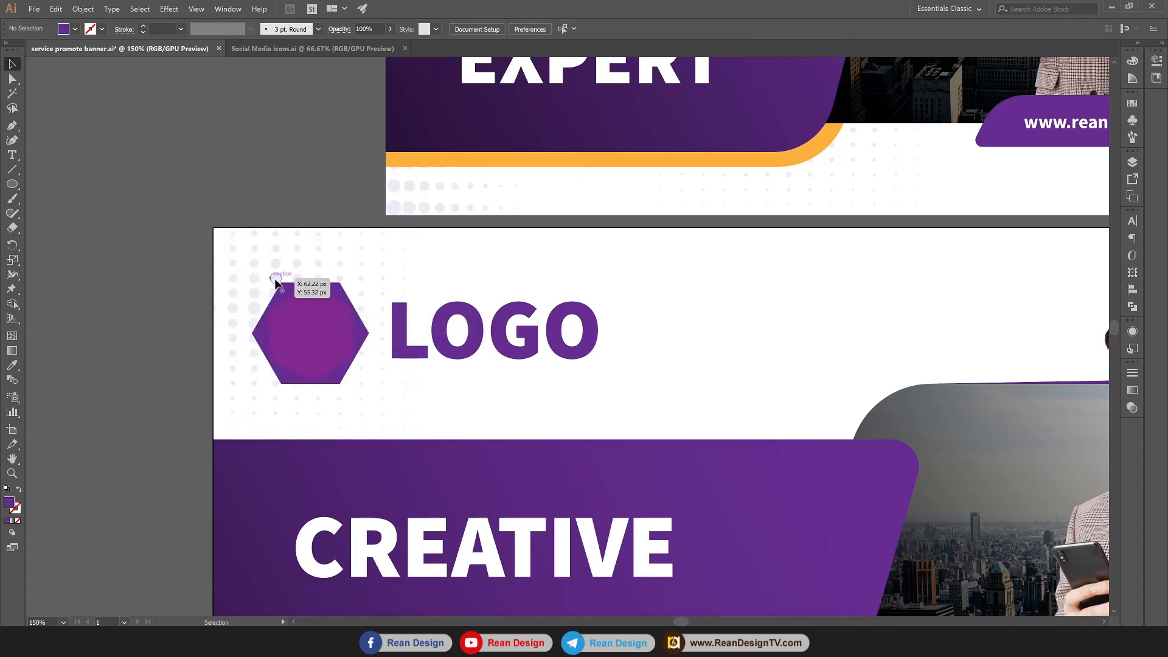
Move the halftone pattern into the white area between the LOGO text and the photo and enlarge it to about 320 × 300 px.
{"action": "left_click_drag", "start_coordinate": [276, 284], "coordinate": [796, 388]}
{"action": "left_click", "coordinate": [1003, 353]}
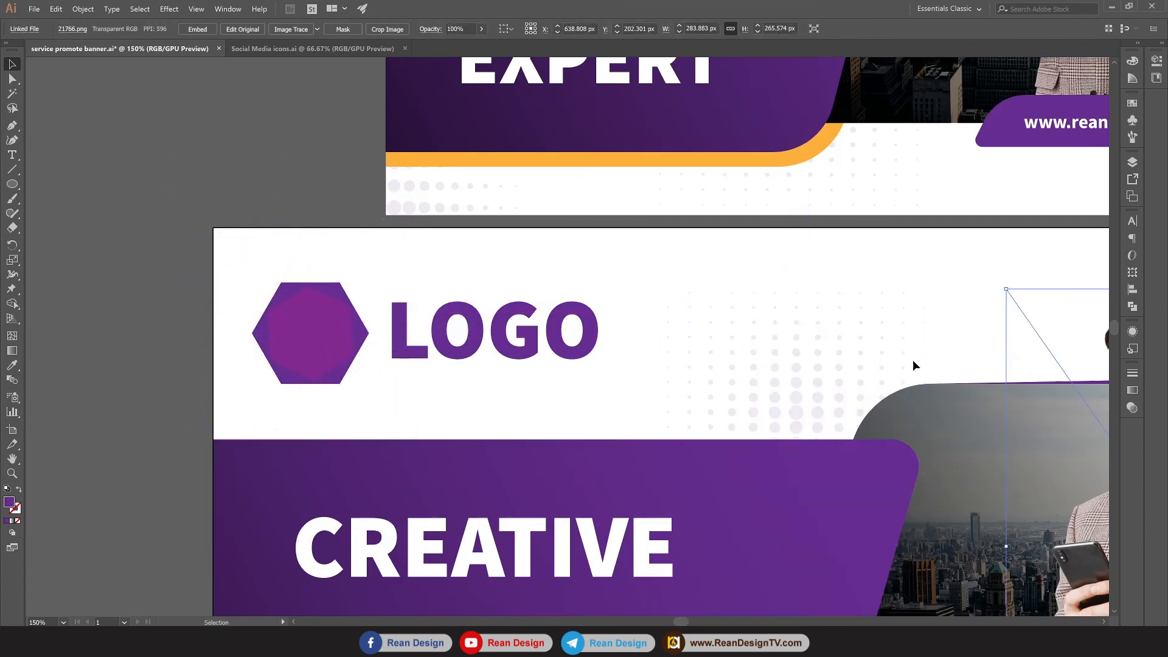
{"action": "scroll", "coordinate": [902, 368], "scroll_direction": "down", "scroll_amount": 2}
{"action": "scroll", "coordinate": [892, 371], "scroll_direction": "up", "scroll_amount": 1}
{"action": "left_click_drag", "start_coordinate": [893, 370], "coordinate": [705, 298]}
{"action": "left_click", "coordinate": [692, 304]}
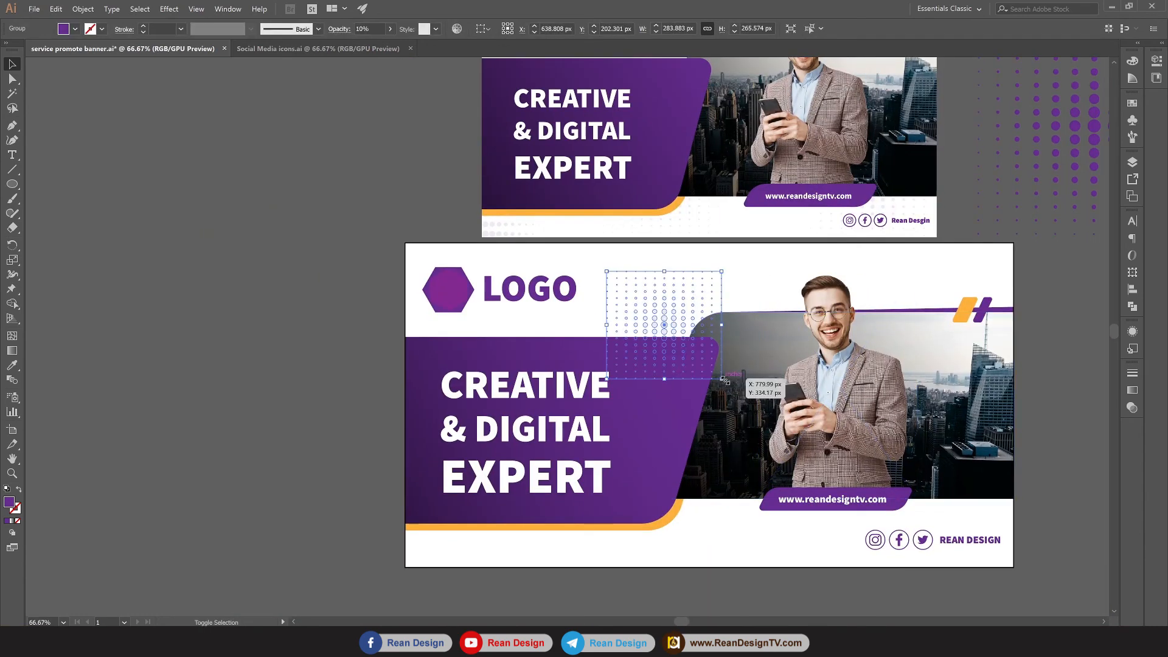
{"action": "left_click_drag", "start_coordinate": [722, 380], "coordinate": [738, 398]}
{"action": "left_click", "coordinate": [212, 381]}
{"action": "scroll", "coordinate": [612, 422], "scroll_direction": "up", "scroll_amount": 5}
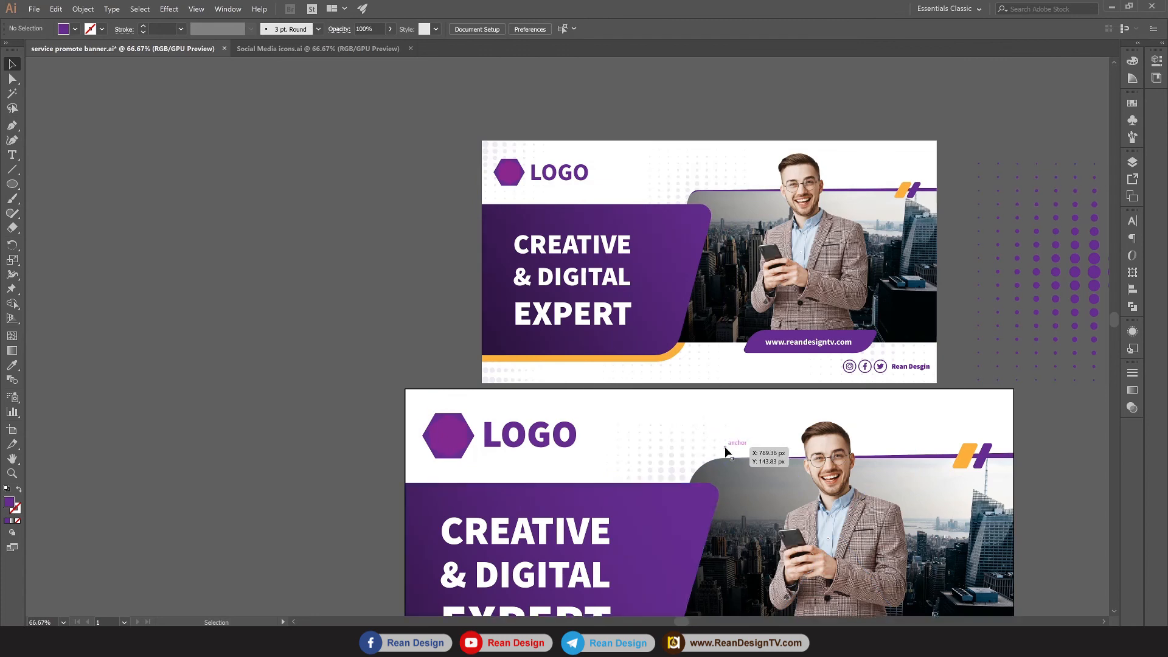
Copy the halftone pattern down to the white strip below the purple shape and shift the upper one closer to the man's photo.
{"action": "scroll", "coordinate": [665, 424], "scroll_direction": "down", "scroll_amount": 3}
{"action": "left_click_drag", "start_coordinate": [673, 375], "coordinate": [672, 509]}
{"action": "scroll", "coordinate": [690, 365], "scroll_direction": "down", "scroll_amount": 3}
{"action": "left_click_drag", "start_coordinate": [673, 520], "coordinate": [655, 525]}
{"action": "left_click_drag", "start_coordinate": [668, 468], "coordinate": [722, 287]}
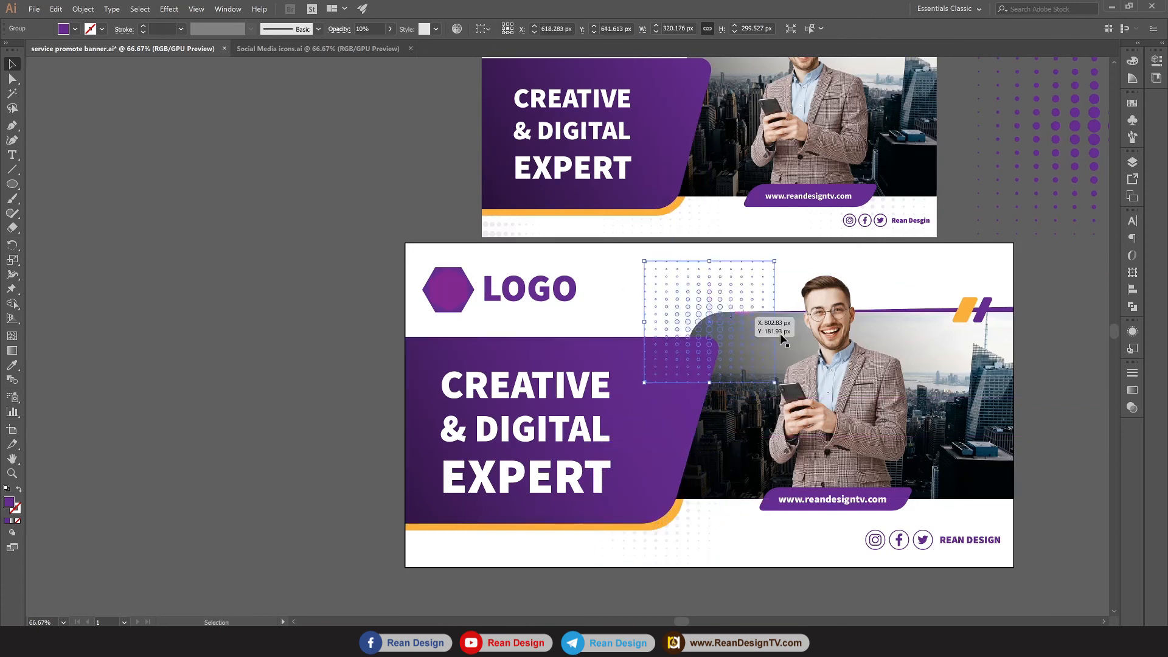
{"action": "scroll", "coordinate": [727, 377], "scroll_direction": "up", "scroll_amount": 3}
{"action": "scroll", "coordinate": [721, 401], "scroll_direction": "down", "scroll_amount": 2}
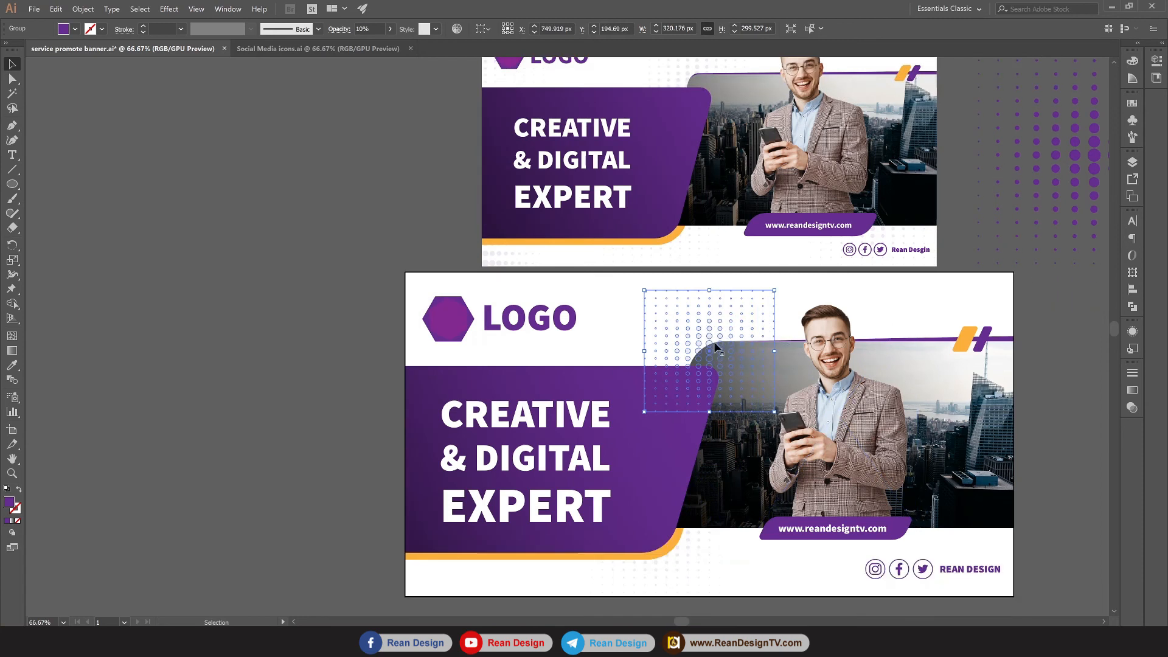
Copy the upper halftone pattern to the banner's lower-right area, over the photo's lower edge and social icons.
{"action": "left_click_drag", "start_coordinate": [712, 332], "coordinate": [947, 499]}
{"action": "scroll", "coordinate": [947, 498], "scroll_direction": "down", "scroll_amount": 2}
{"action": "left_click", "coordinate": [823, 558]}
{"action": "scroll", "coordinate": [824, 559], "scroll_direction": "down", "scroll_amount": 2}
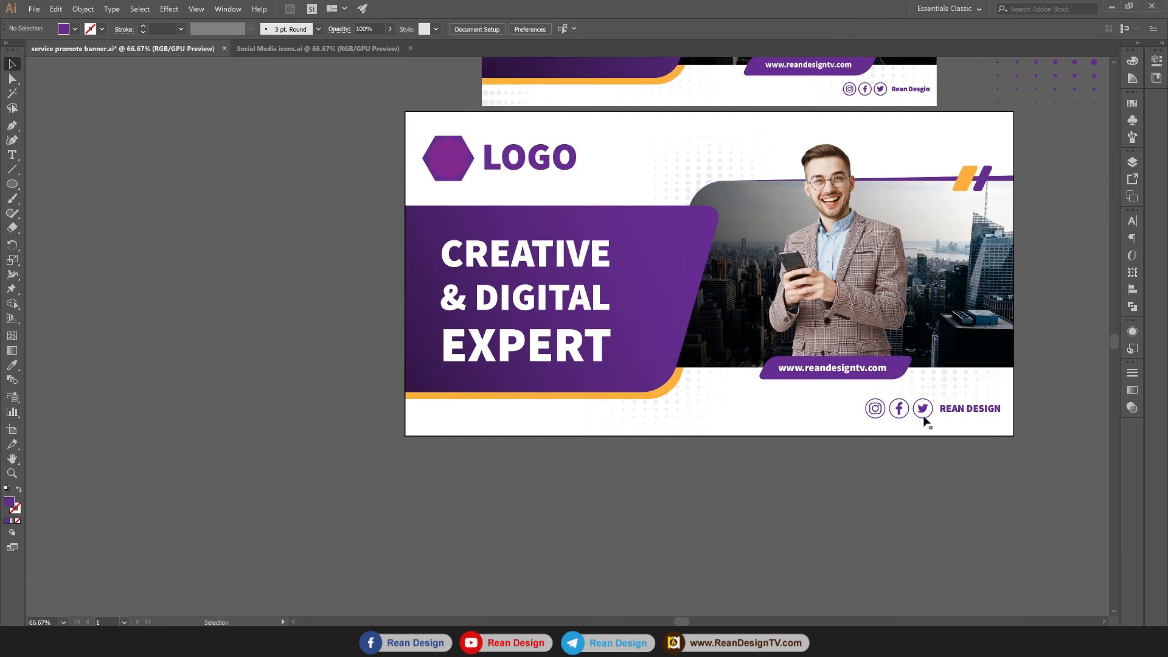
Place a halftone pattern over the banner's lower-left corner, aligning its largest dots with the artboard's corner.
{"action": "left_click_drag", "start_coordinate": [950, 387], "coordinate": [411, 459]}
{"action": "scroll", "coordinate": [398, 460], "scroll_direction": "up", "scroll_amount": 3}
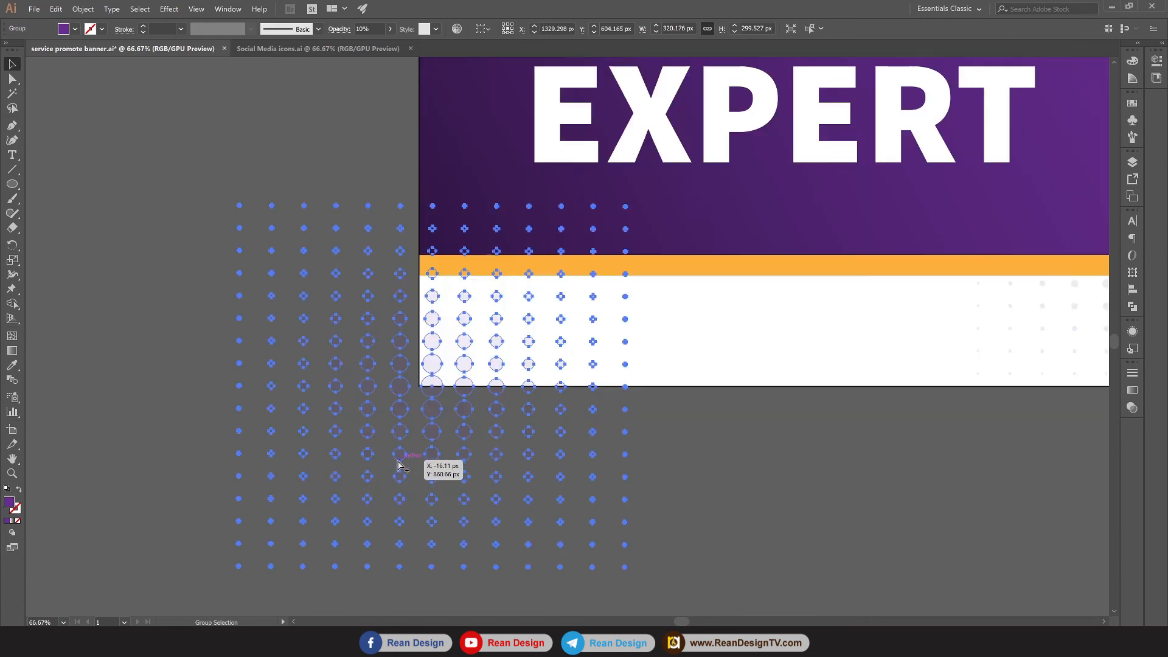
{"action": "left_click_drag", "start_coordinate": [431, 409], "coordinate": [430, 396]}
{"action": "double_click", "coordinate": [431, 396]}
{"action": "left_click", "coordinate": [432, 398]}
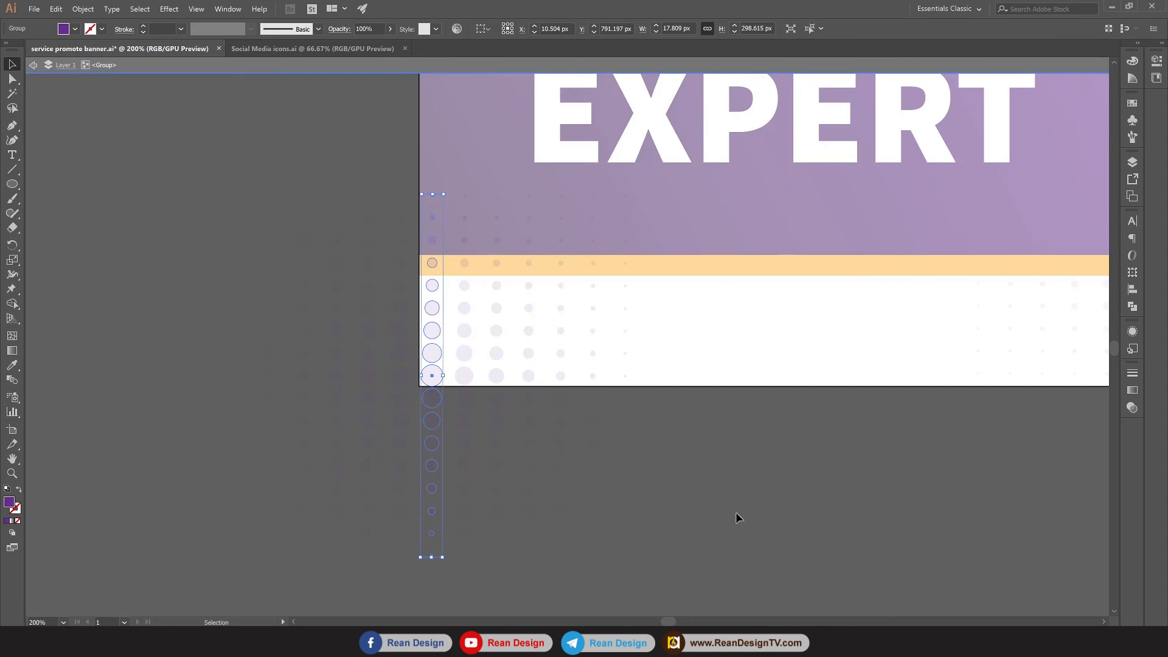
{"action": "double_click", "coordinate": [455, 426]}
Set the lower-left halftone pattern's opacity to 100%.
{"action": "left_click", "coordinate": [438, 423]}
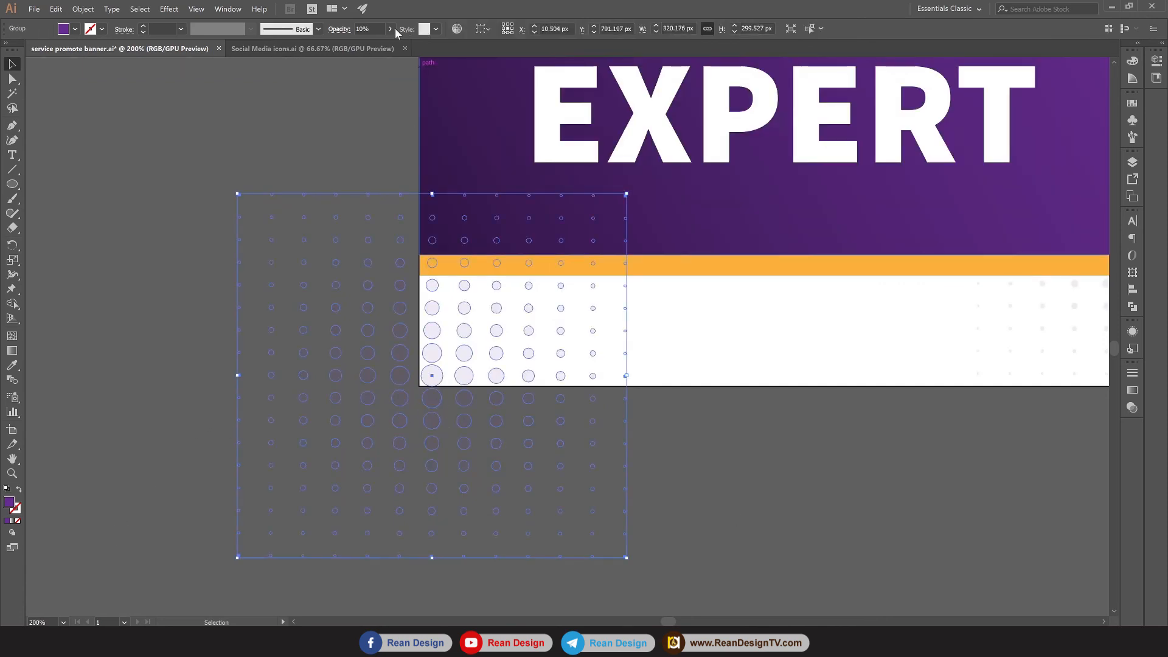
{"action": "left_click", "coordinate": [386, 42]}
{"action": "left_click", "coordinate": [746, 505]}
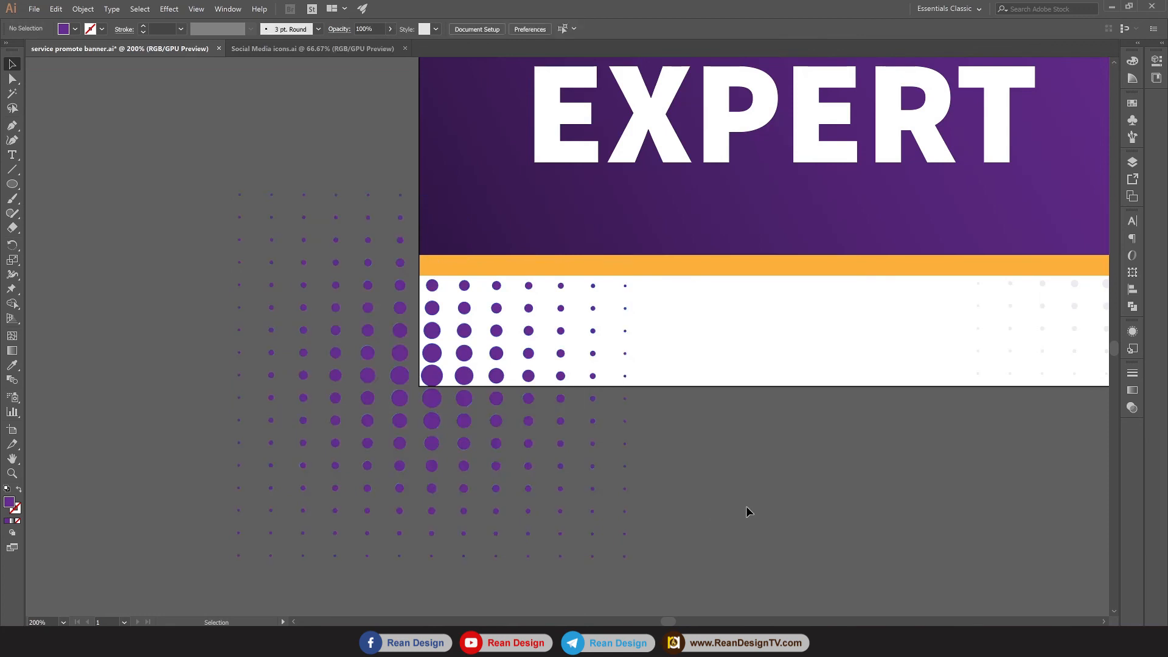
Isolate the lower-left halftone group and delete all of its dots below the artboard's lower edge.
{"action": "left_click", "coordinate": [434, 401]}
{"action": "double_click", "coordinate": [433, 400]}
{"action": "left_click", "coordinate": [432, 399]}
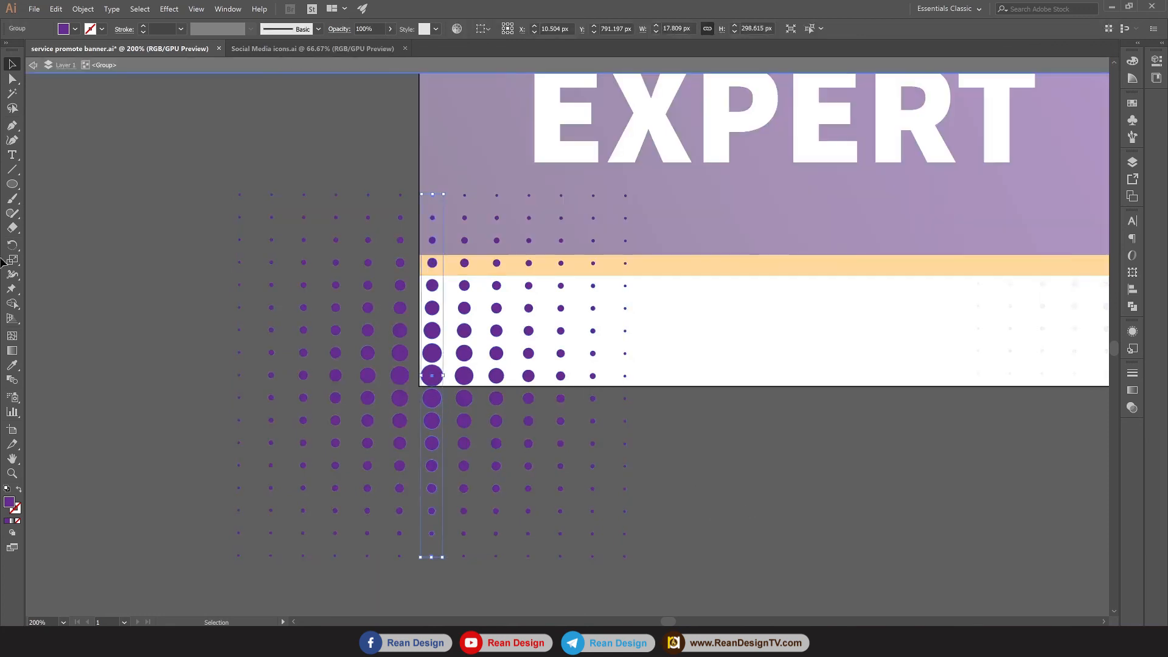
{"action": "left_click", "coordinate": [12, 78]}
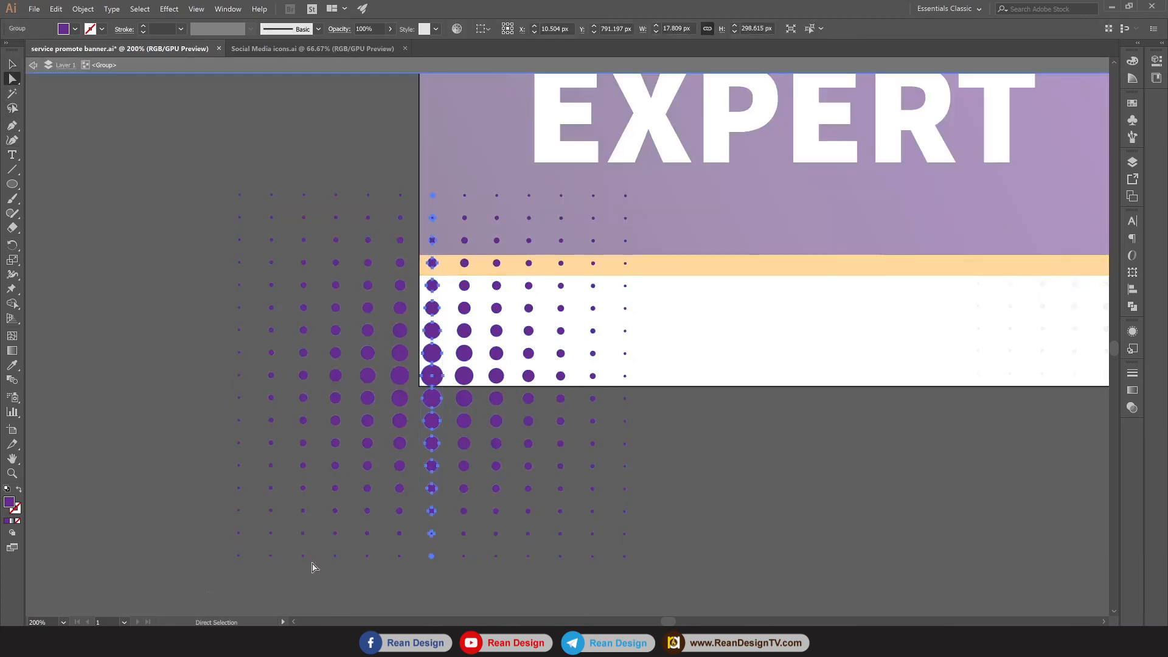
{"action": "left_click_drag", "start_coordinate": [723, 393], "coordinate": [723, 394]}
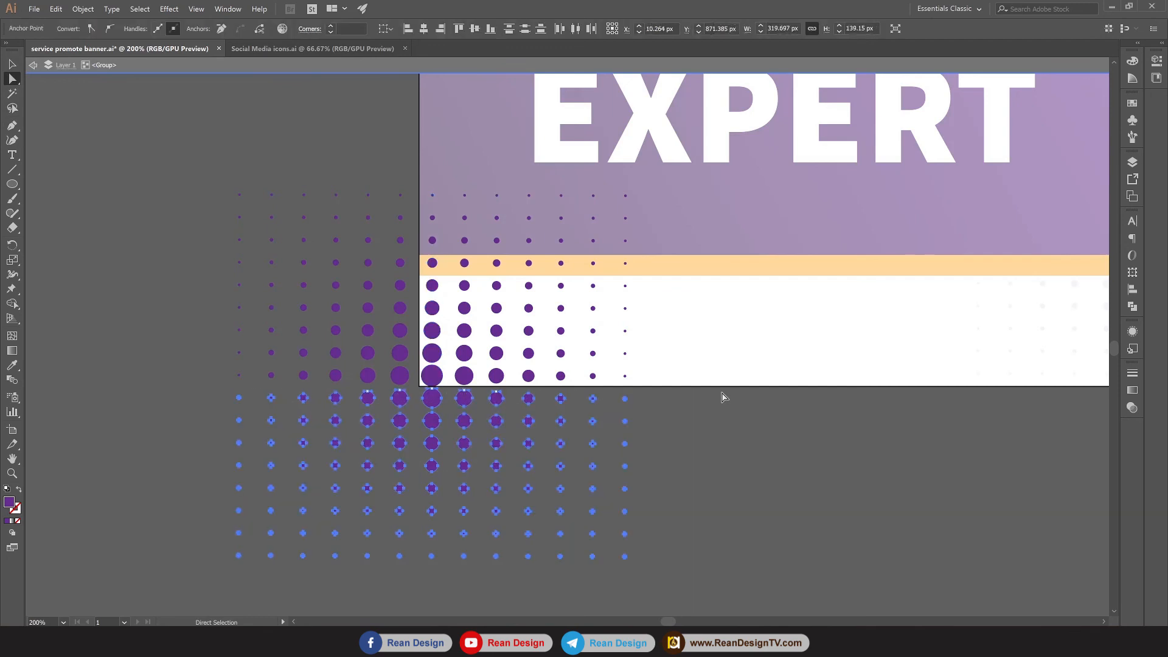
{"action": "key", "text": "Delete"}
{"action": "key", "text": "Delete"}
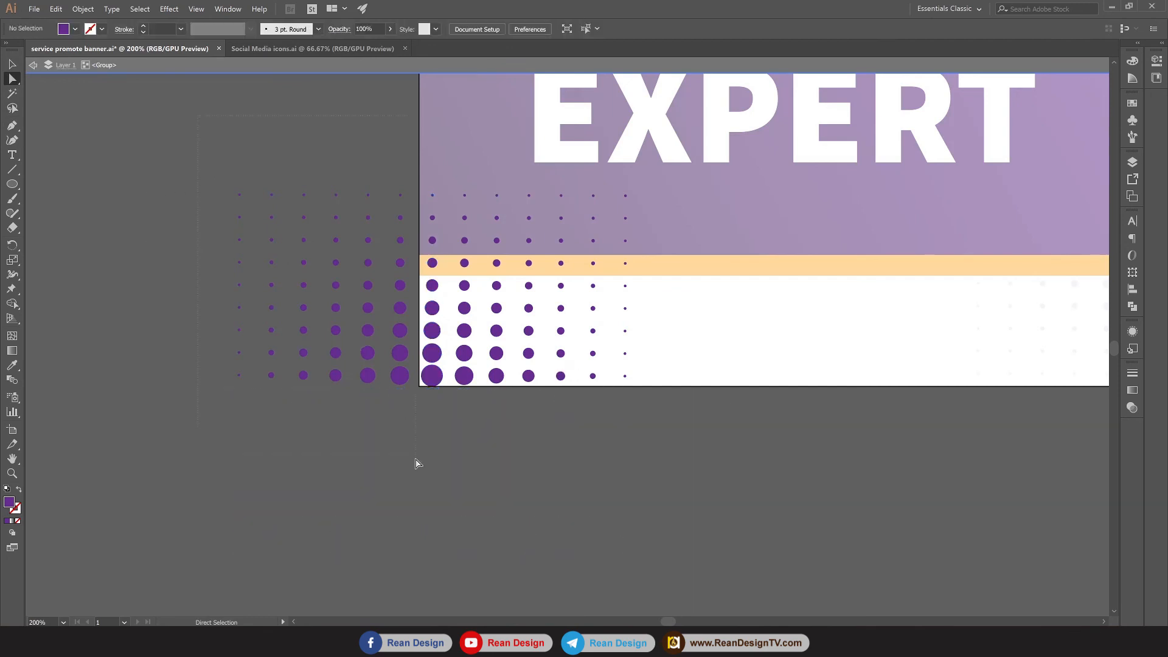
Delete the remaining halftone dots outside the artboard's left edge and leave the isolated group.
{"action": "left_click_drag", "start_coordinate": [420, 468], "coordinate": [418, 467]}
{"action": "key", "text": "Delete"}
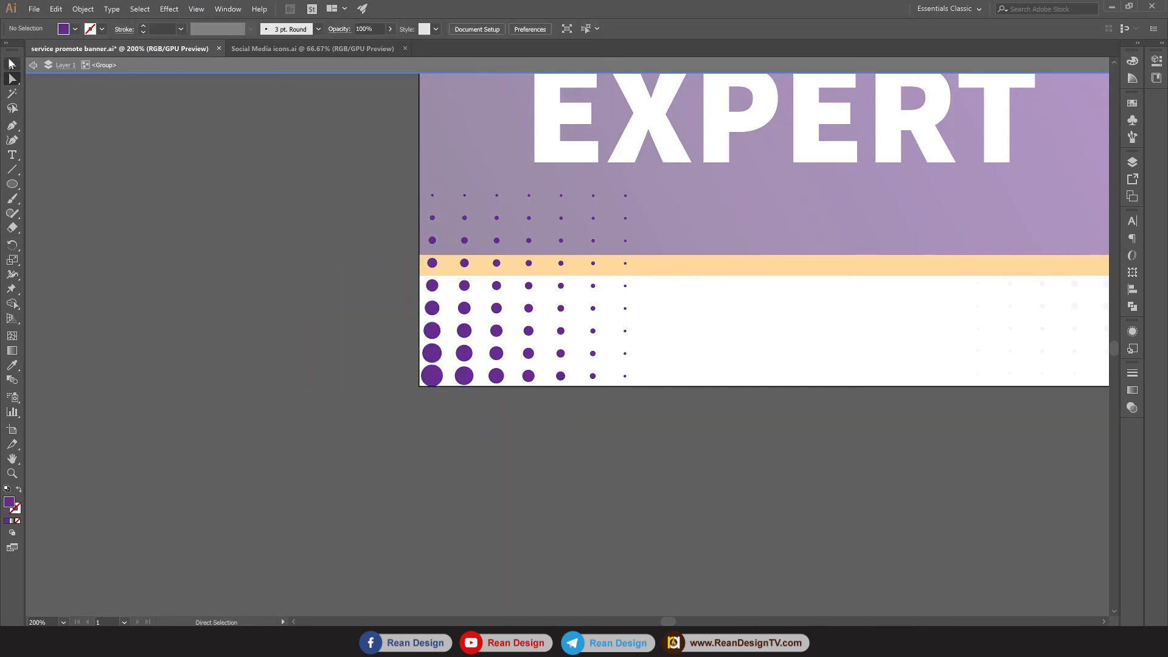
{"action": "double_click", "coordinate": [447, 396]}
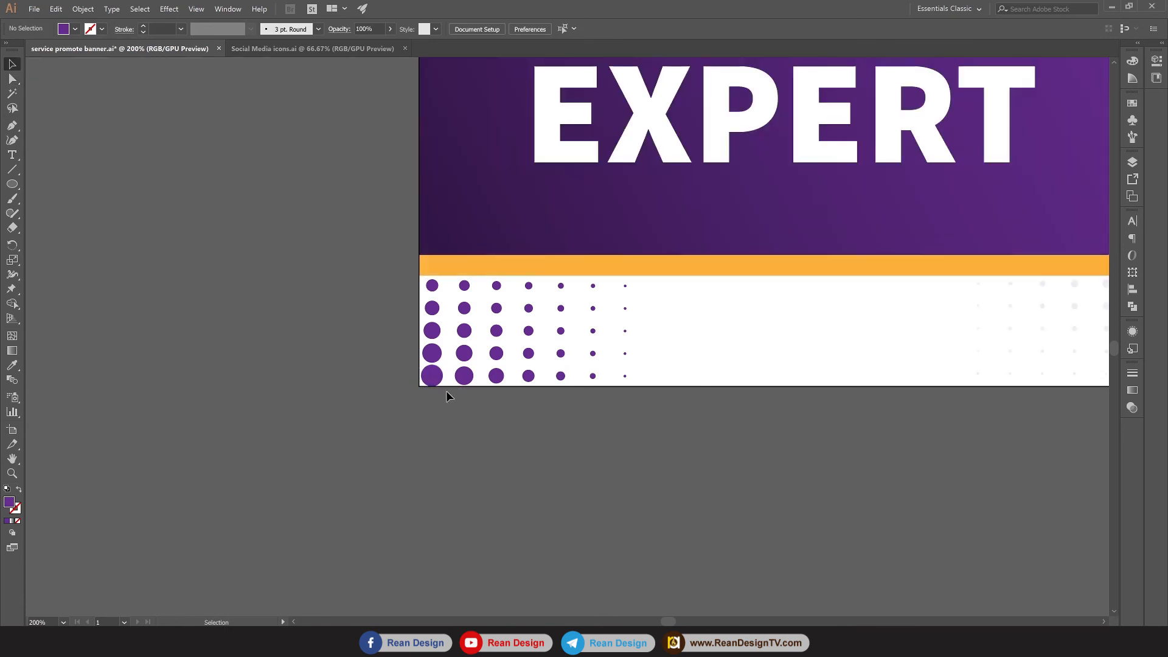
Nudge the trimmed halftone group slightly within the banner's lower-left corner and set its opacity to 10%.
{"action": "left_click", "coordinate": [436, 375]}
{"action": "left_click_drag", "start_coordinate": [433, 375], "coordinate": [435, 374]}
{"action": "scroll", "coordinate": [466, 426], "scroll_direction": "down", "scroll_amount": 3}
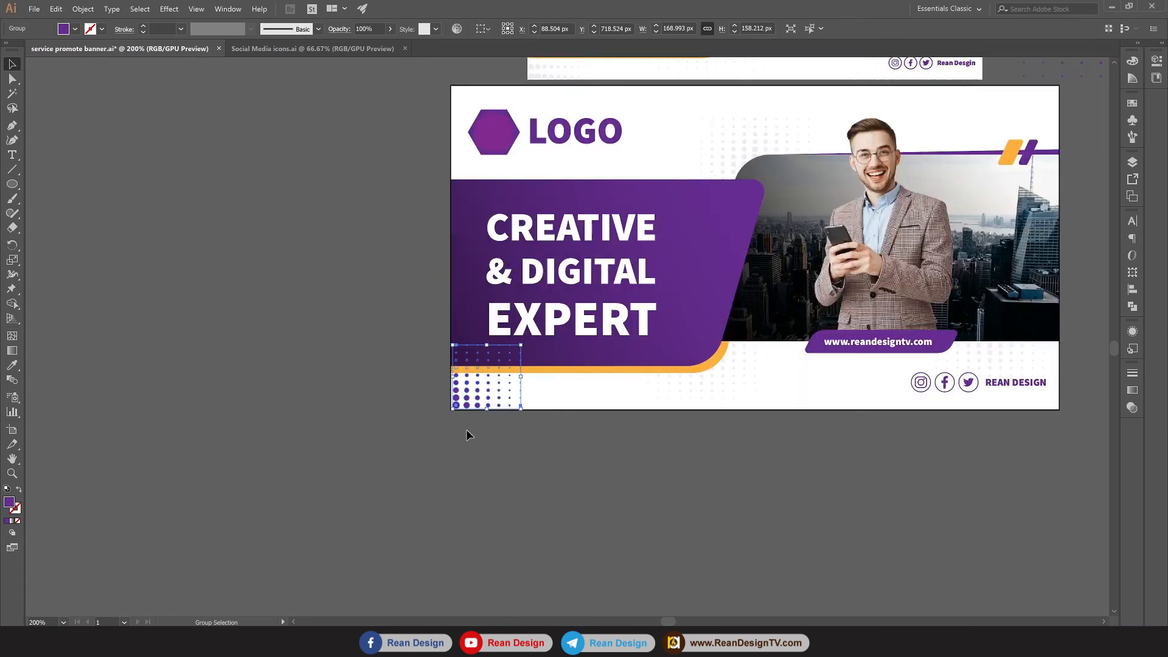
{"action": "scroll", "coordinate": [467, 429], "scroll_direction": "up", "scroll_amount": 2}
{"action": "scroll", "coordinate": [495, 509], "scroll_direction": "up", "scroll_amount": 1}
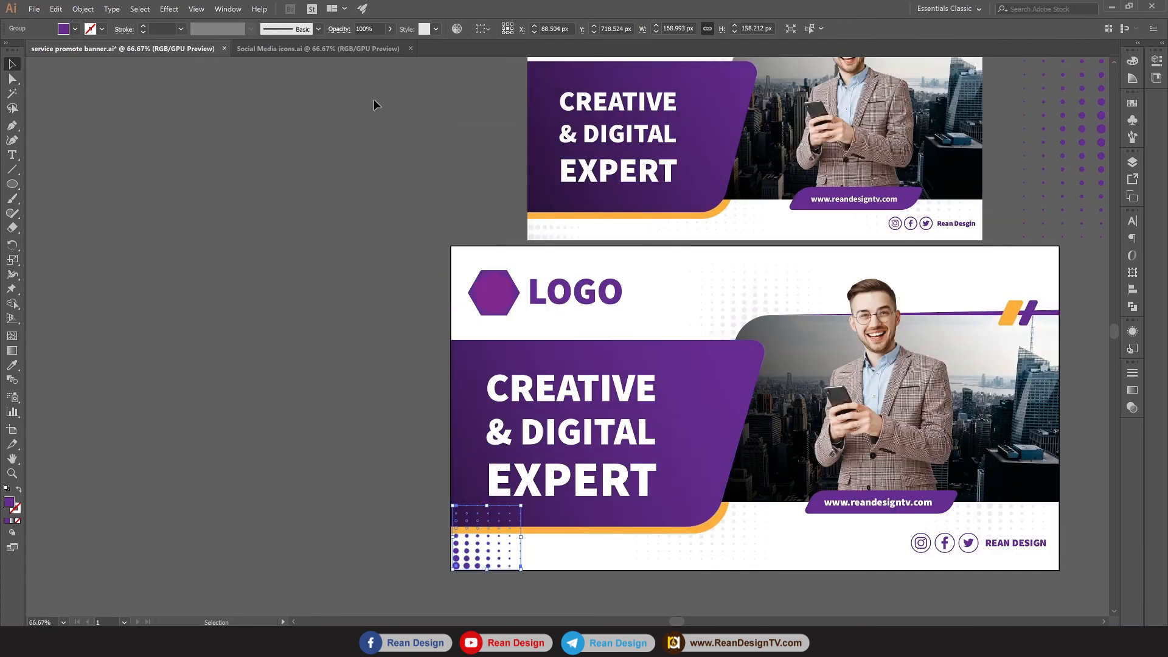
{"action": "left_click", "coordinate": [369, 29]}
{"action": "left_click", "coordinate": [285, 189]}
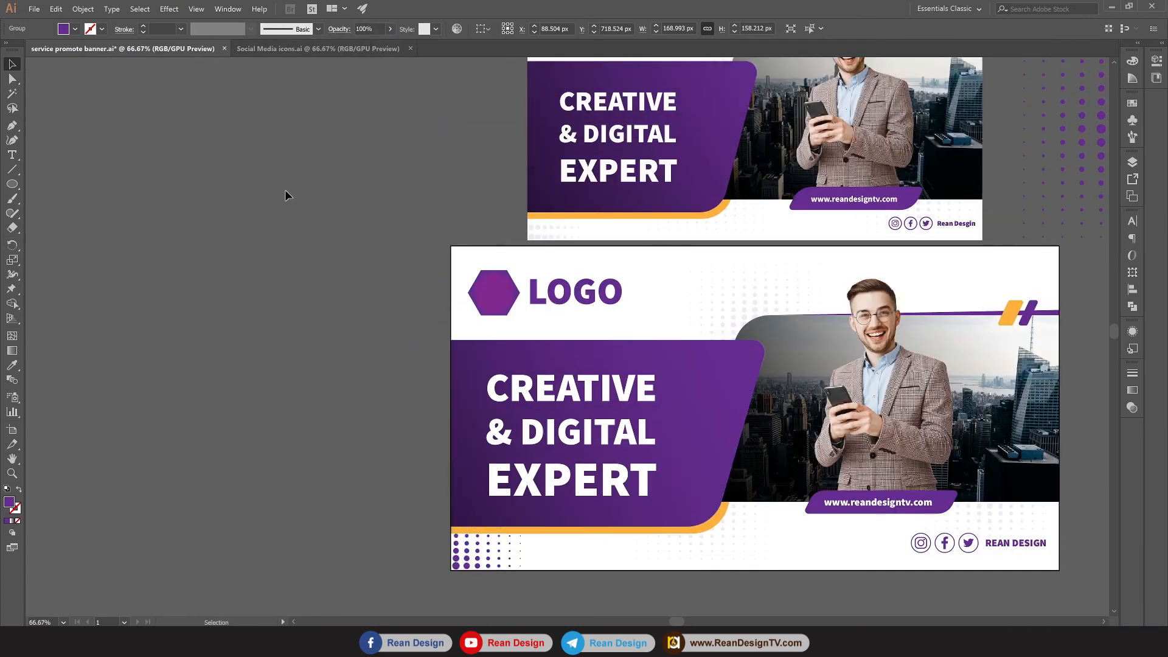
{"action": "left_click", "coordinate": [453, 558]}
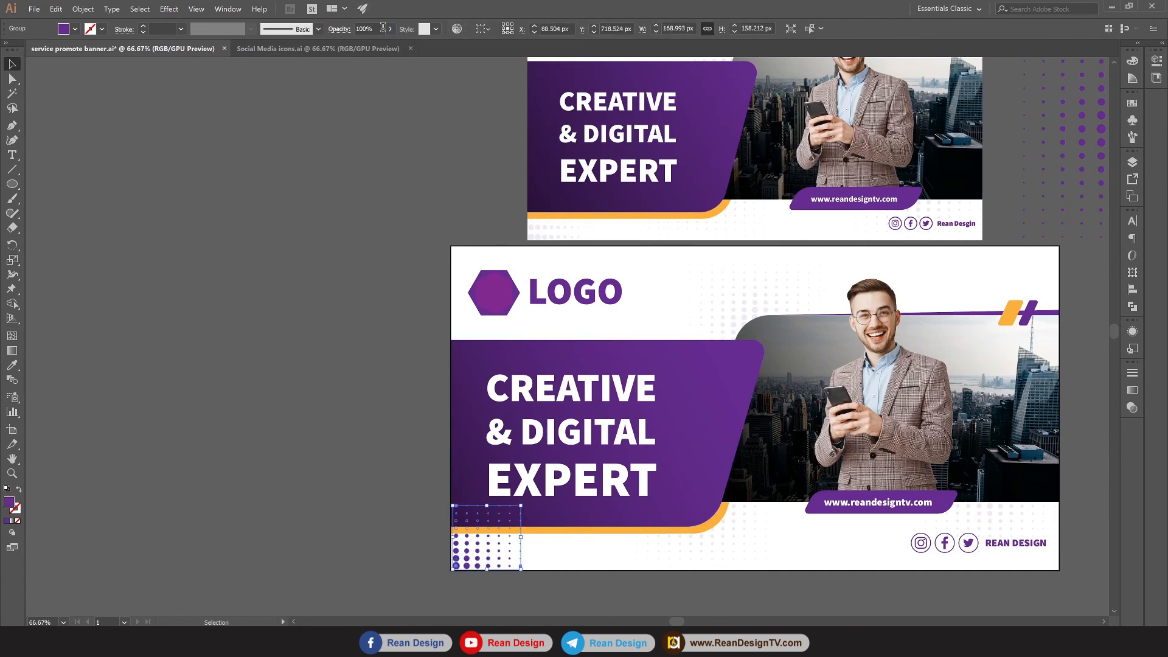
{"action": "type", "text": "10"}
{"action": "left_click", "coordinate": [292, 192]}
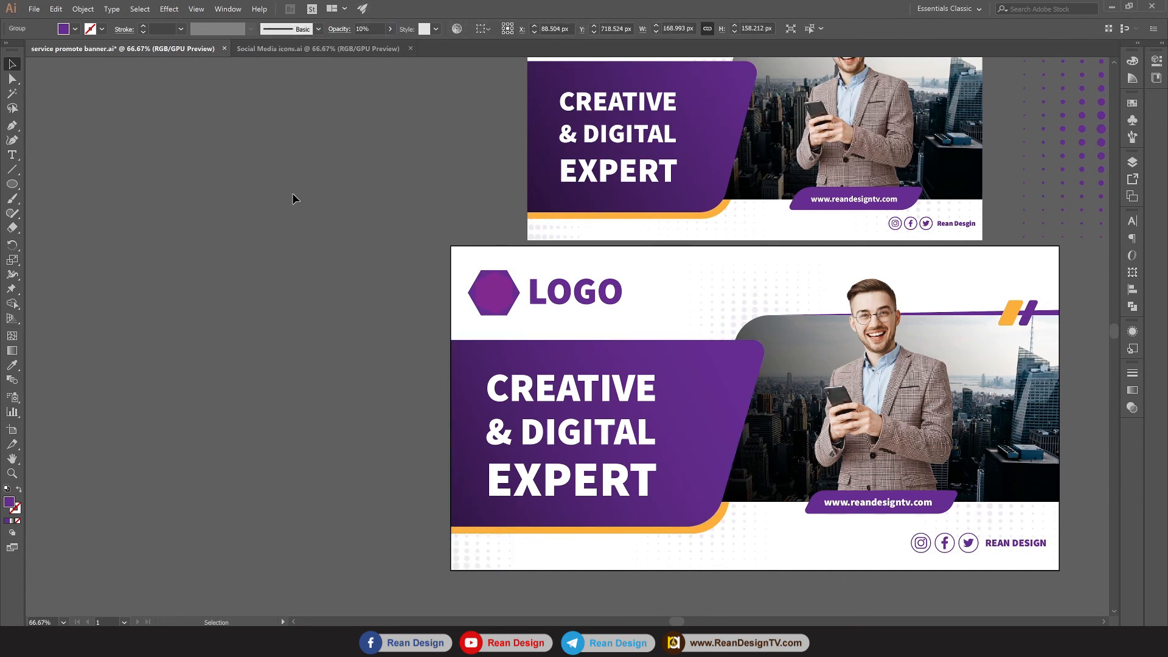
Copy the trimmed halftone group to the banner's upper-left corner, rotating it so its largest dots sit in the corner.
{"action": "left_click_drag", "start_coordinate": [478, 555], "coordinate": [487, 251]}
{"action": "scroll", "coordinate": [502, 297], "scroll_direction": "up", "scroll_amount": 4}
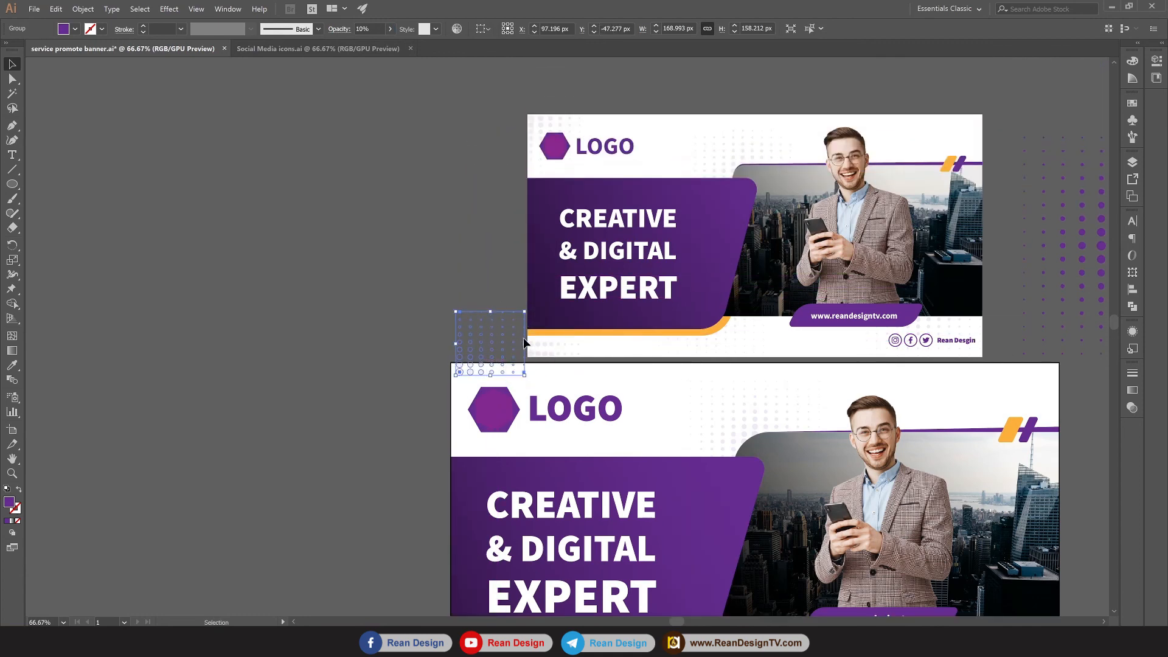
{"action": "left_click_drag", "start_coordinate": [530, 312], "coordinate": [529, 403]}
{"action": "scroll", "coordinate": [490, 343], "scroll_direction": "up", "scroll_amount": 5}
{"action": "left_click_drag", "start_coordinate": [434, 169], "coordinate": [403, 414]}
{"action": "left_click", "coordinate": [334, 318]}
Enlarge the halftone pattern in the banner's upper-left corner so it extends behind the logo hexagon.
{"action": "scroll", "coordinate": [333, 319], "scroll_direction": "down", "scroll_amount": 5}
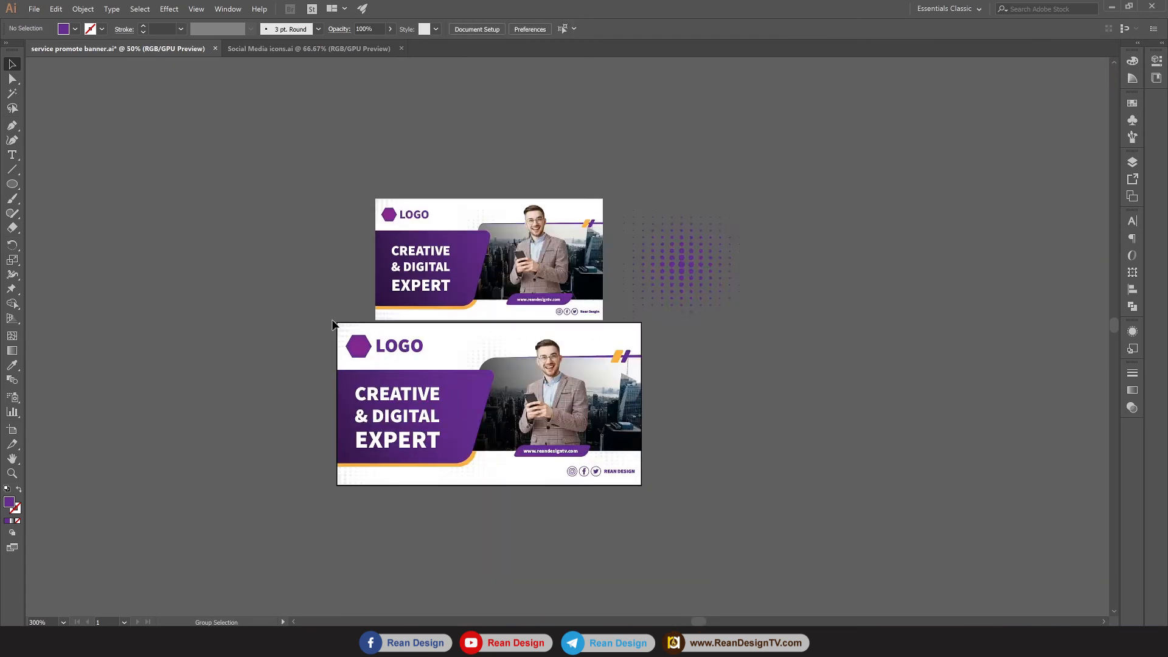
{"action": "scroll", "coordinate": [333, 324], "scroll_direction": "up", "scroll_amount": 1}
{"action": "left_click_drag", "start_coordinate": [350, 326], "coordinate": [278, 285]}
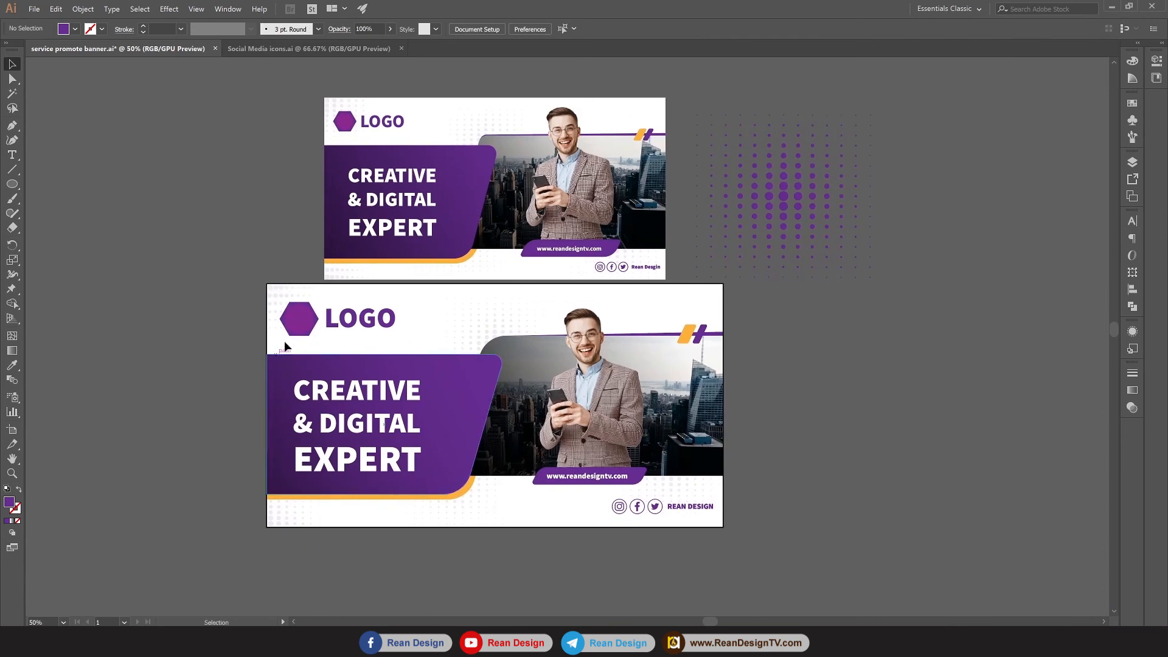
{"action": "left_click", "coordinate": [274, 290]}
{"action": "left_click_drag", "start_coordinate": [316, 336], "coordinate": [336, 358]}
{"action": "left_click", "coordinate": [219, 376]}
{"action": "scroll", "coordinate": [491, 509], "scroll_direction": "down", "scroll_amount": 1}
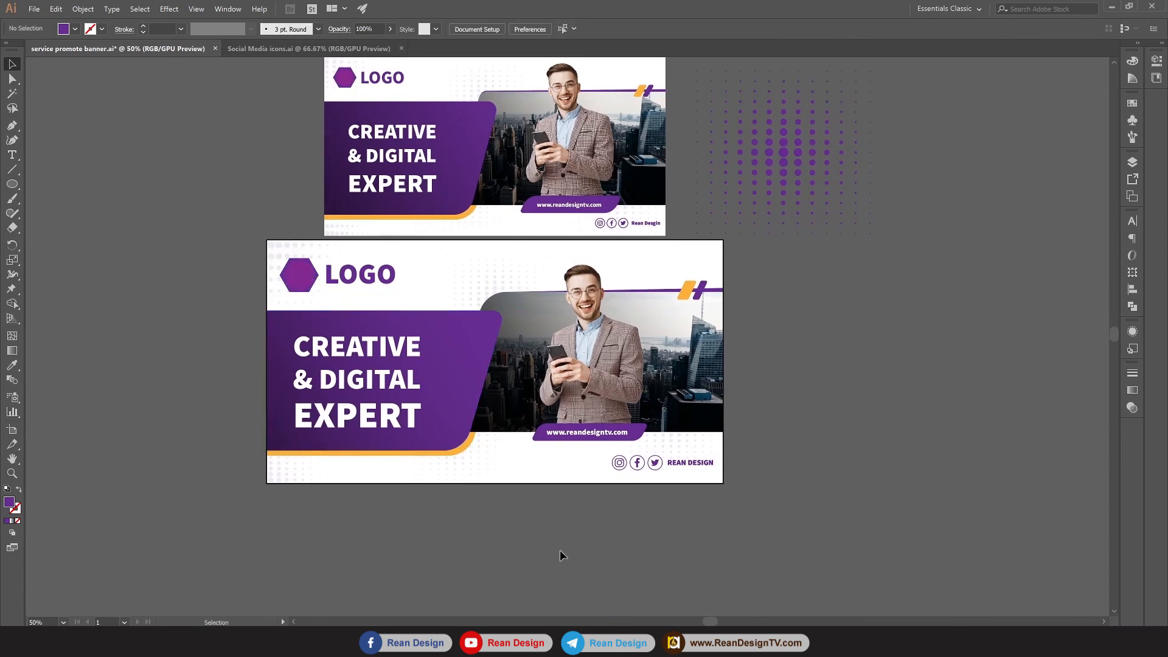
Delete the reference banner group together with the large halftone pattern beside it.
{"action": "scroll", "coordinate": [559, 550], "scroll_direction": "up", "scroll_amount": 2}
{"action": "left_click", "coordinate": [790, 218]}
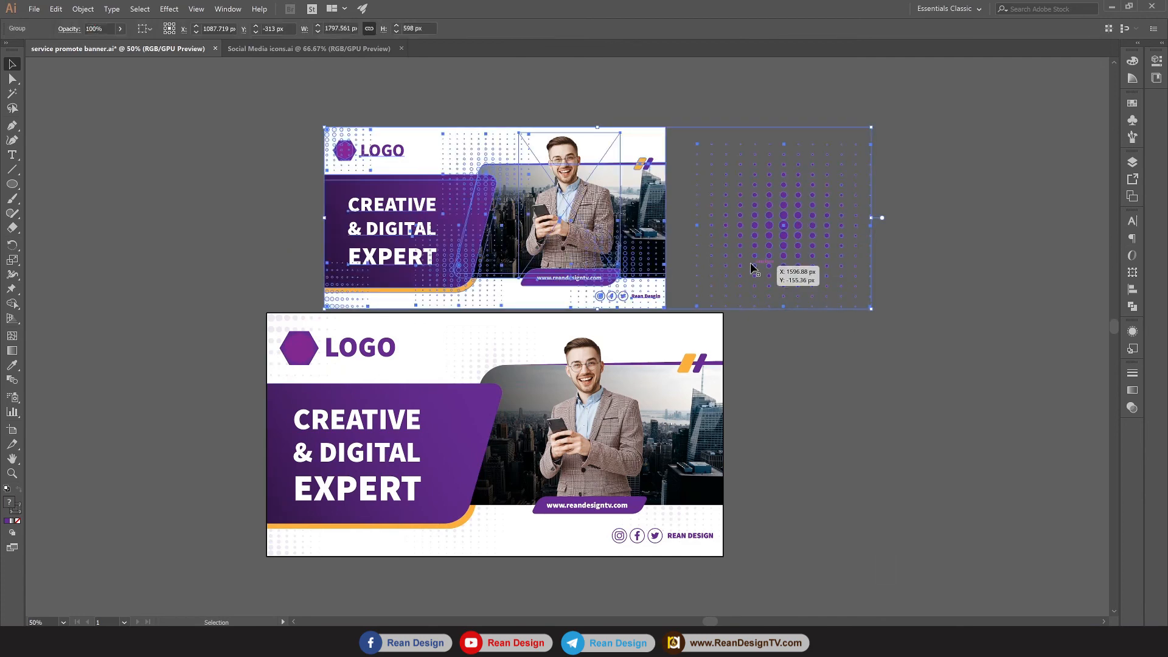
{"action": "key", "text": "Delete"}
{"action": "scroll", "coordinate": [750, 262], "scroll_direction": "down", "scroll_amount": 1}
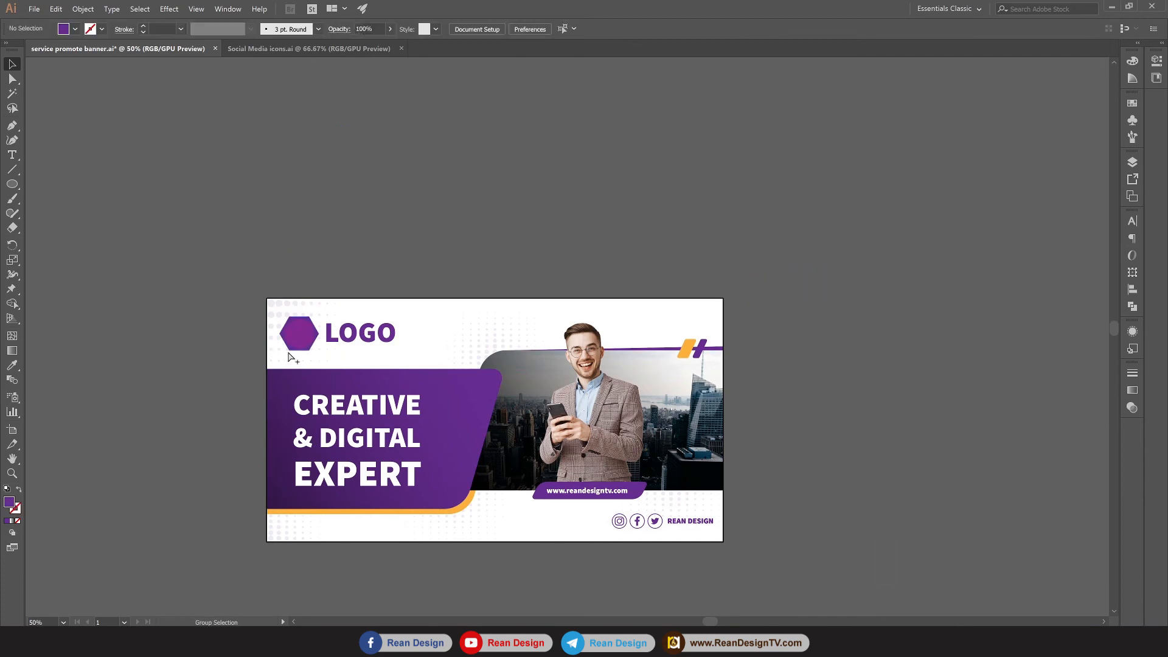
{"action": "scroll", "coordinate": [290, 356], "scroll_direction": "up", "scroll_amount": 1}
{"action": "scroll", "coordinate": [564, 347], "scroll_direction": "down", "scroll_amount": 3}
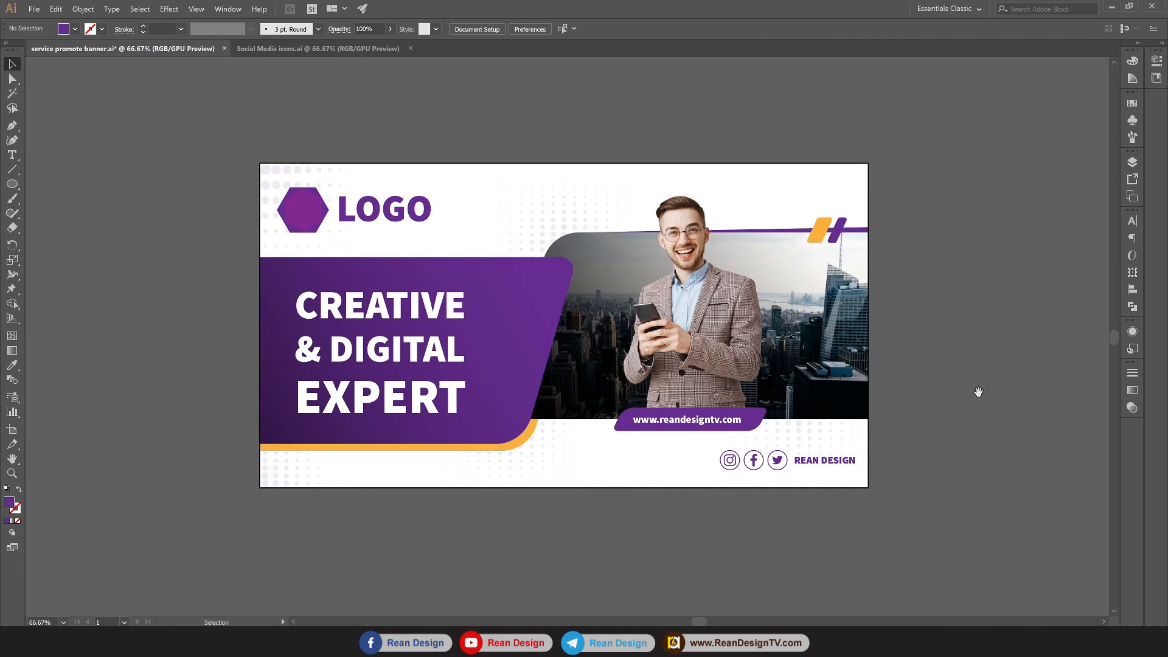
{"action": "left_click_drag", "start_coordinate": [978, 392], "coordinate": [966, 393]}
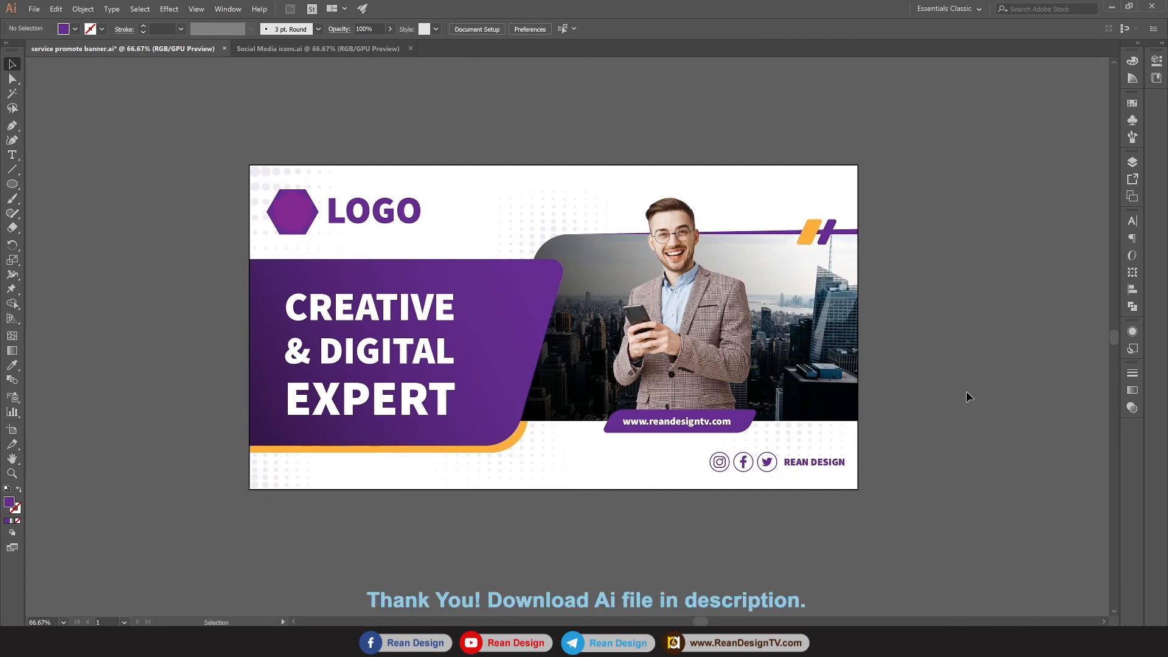